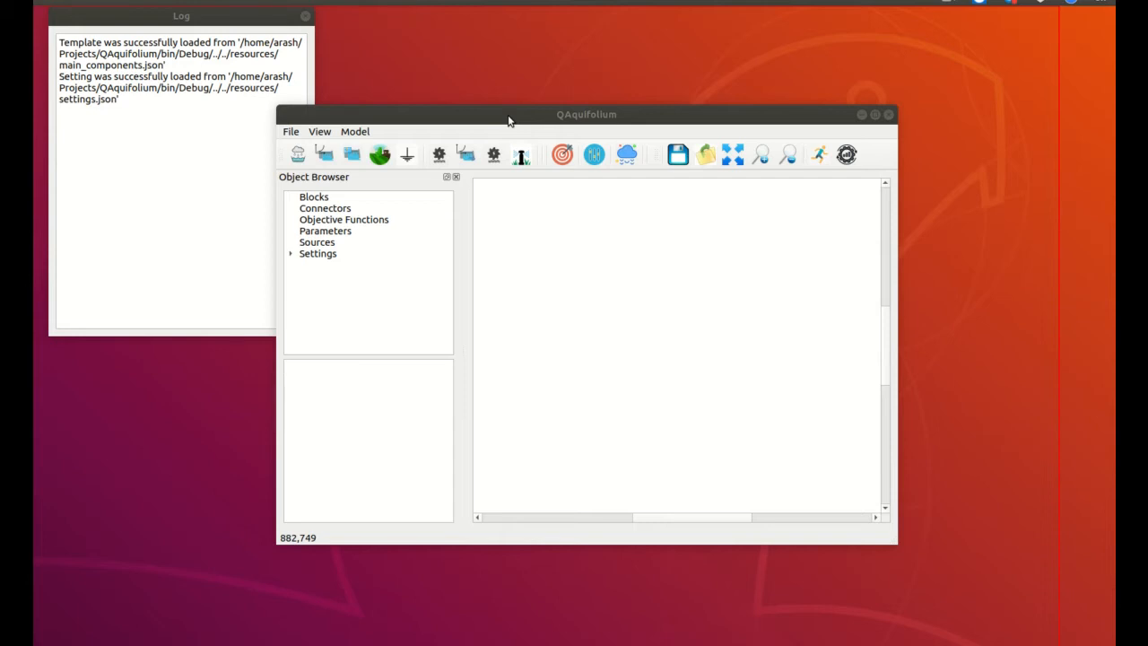
{"action": "mouse_move", "coordinate": [524, 116]}
{"action": "left_mouse_down"}
{"action": "mouse_move", "coordinate": [511, 115]}
{"action": "mouse_move", "coordinate": [525, 117]}
{"action": "left_mouse_up"}
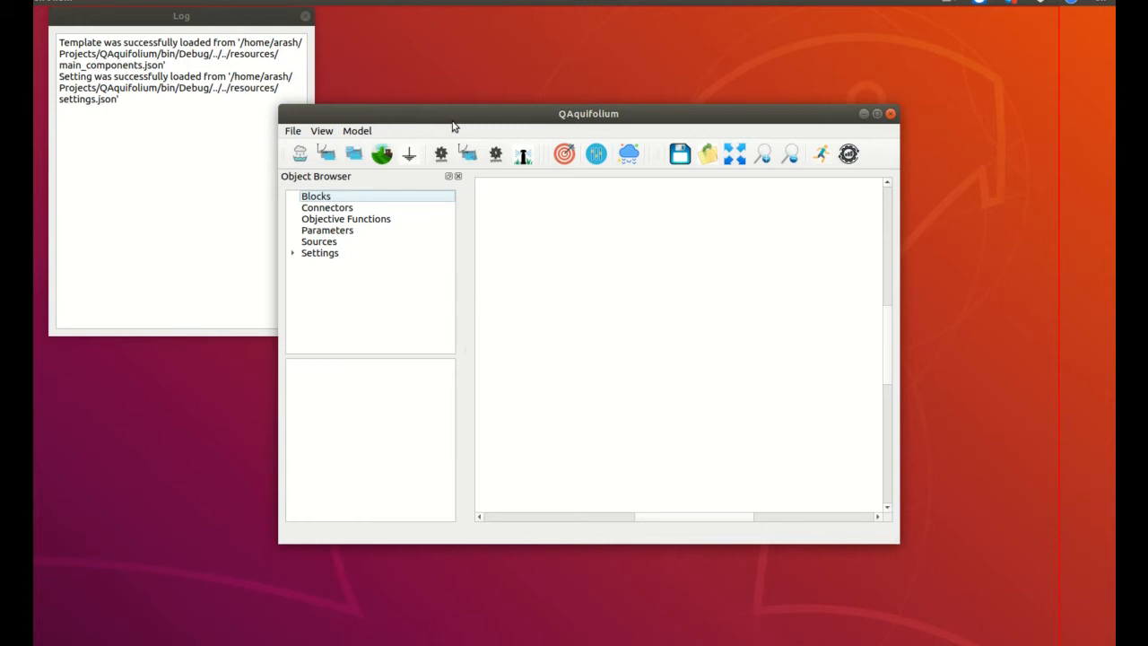
{"action": "mouse_move", "coordinate": [460, 123]}
{"action": "left_mouse_down"}
{"action": "mouse_move", "coordinate": [483, 129]}
{"action": "mouse_move", "coordinate": [445, 131]}
{"action": "left_mouse_up"}
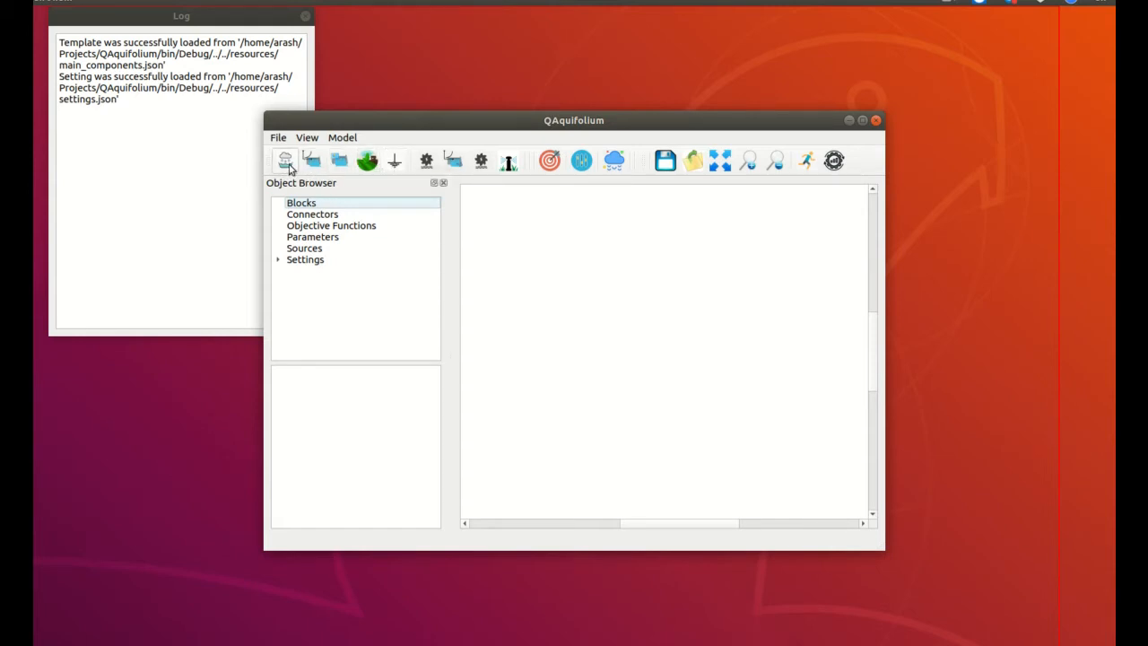
{"action": "left_click", "coordinate": [395, 161]}
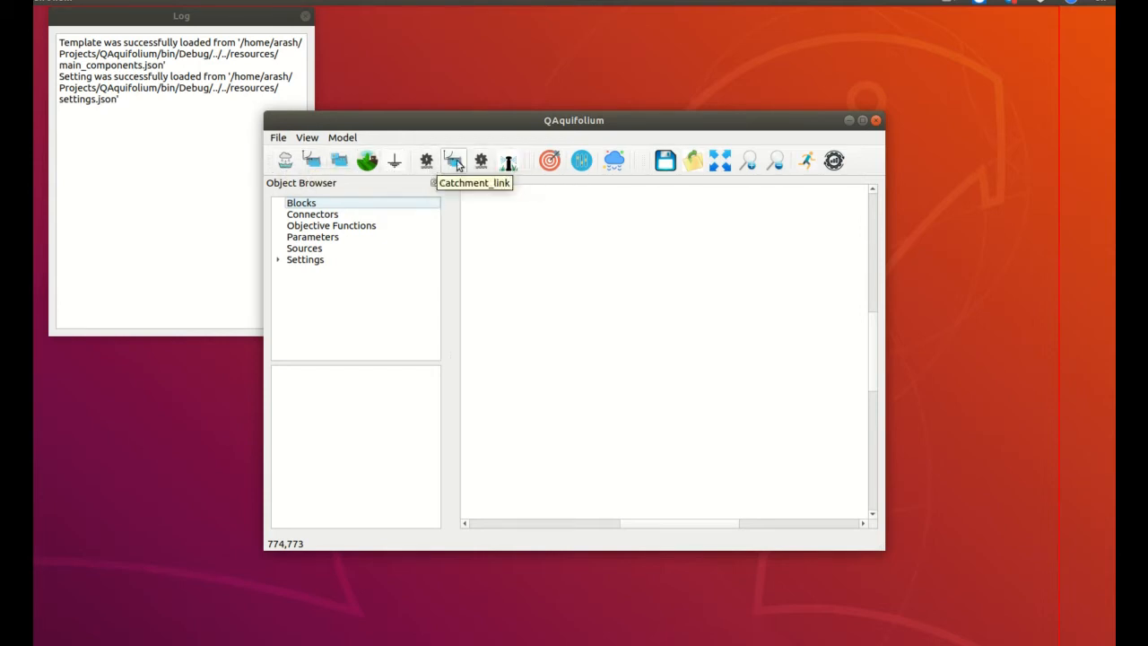
{"action": "left_click", "coordinate": [508, 164]}
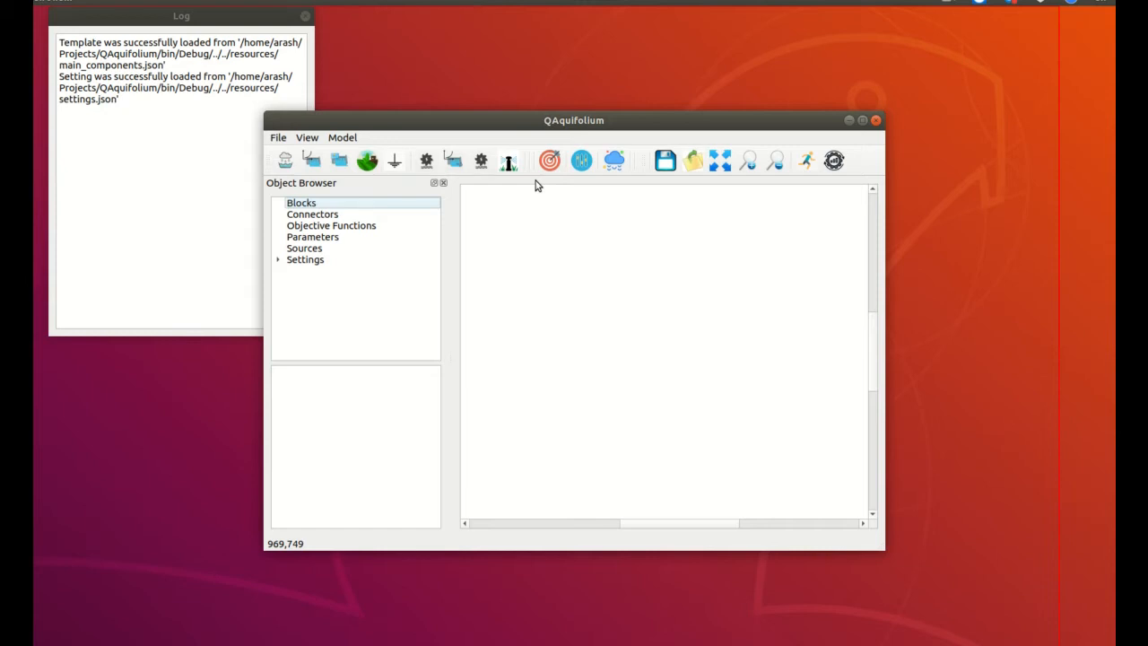
{"action": "left_click", "coordinate": [278, 138]}
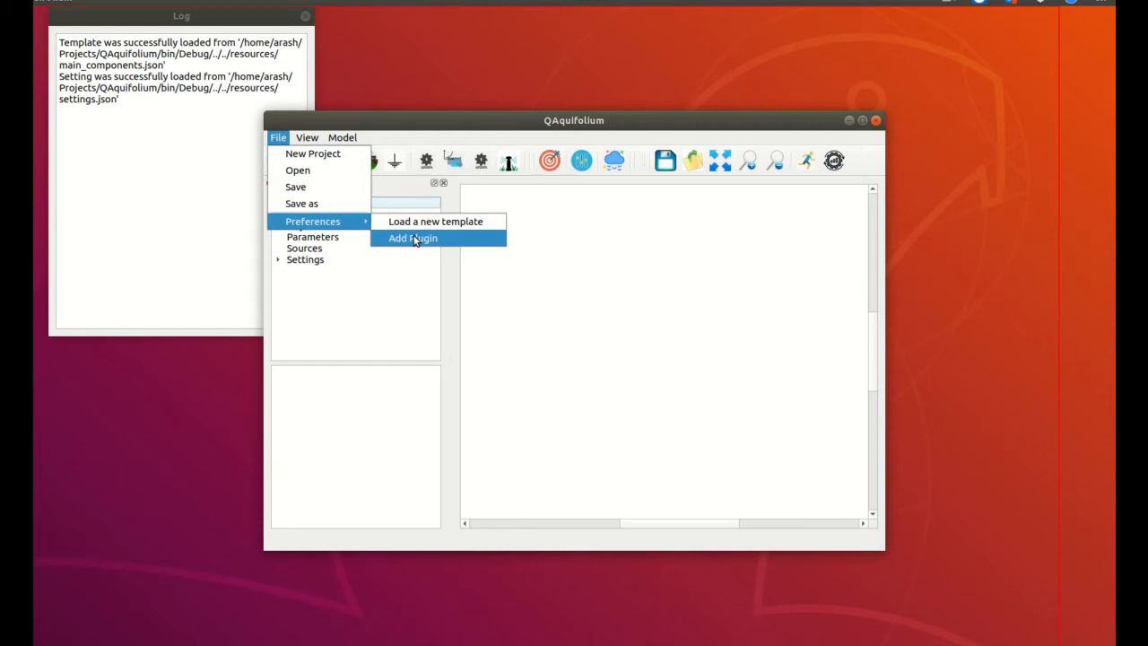
{"action": "left_click", "coordinate": [422, 132]}
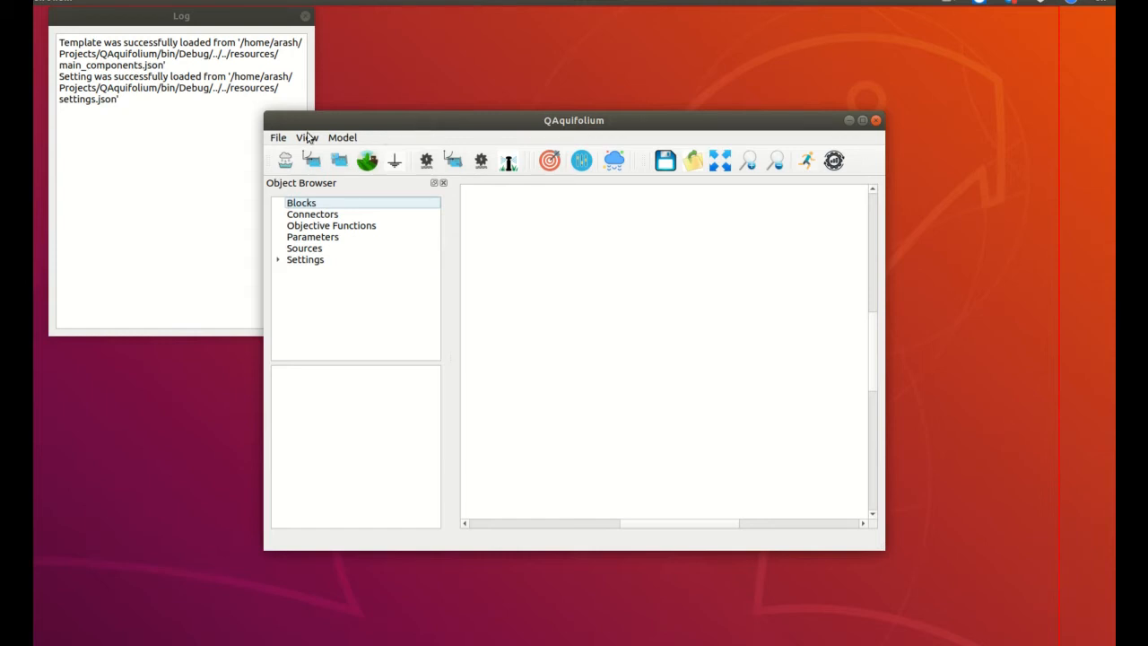
{"action": "left_click", "coordinate": [279, 139]}
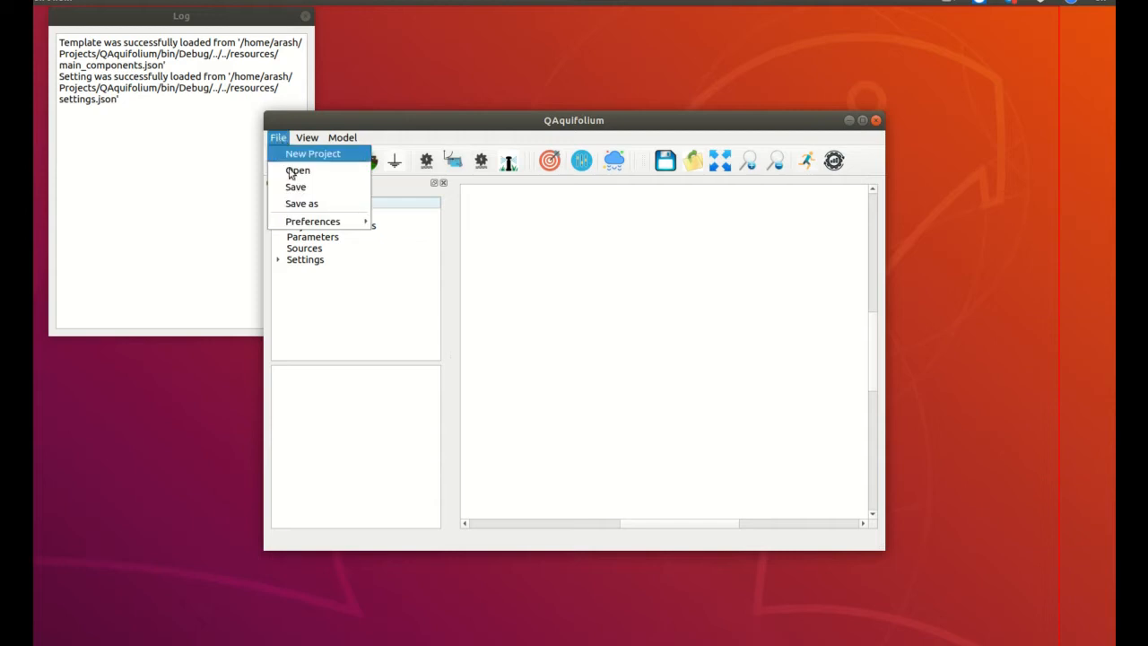
{"action": "left_click", "coordinate": [305, 126]}
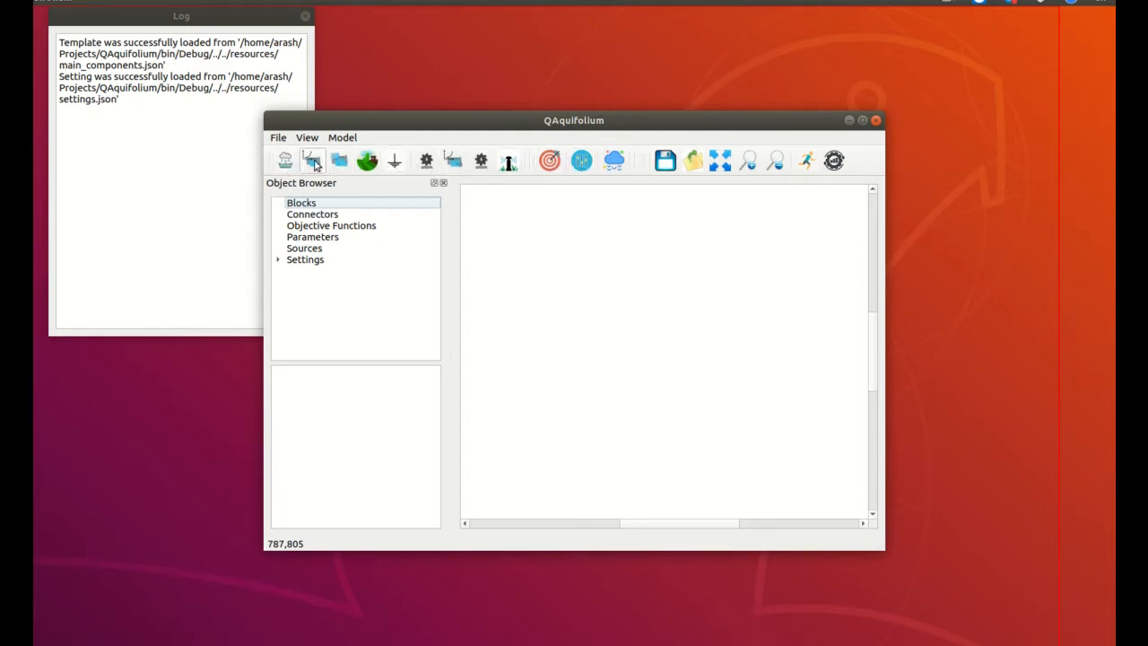
Add the open_channel.json plugin from the QAquifolium project's resources folder.
{"action": "left_click", "coordinate": [277, 139]}
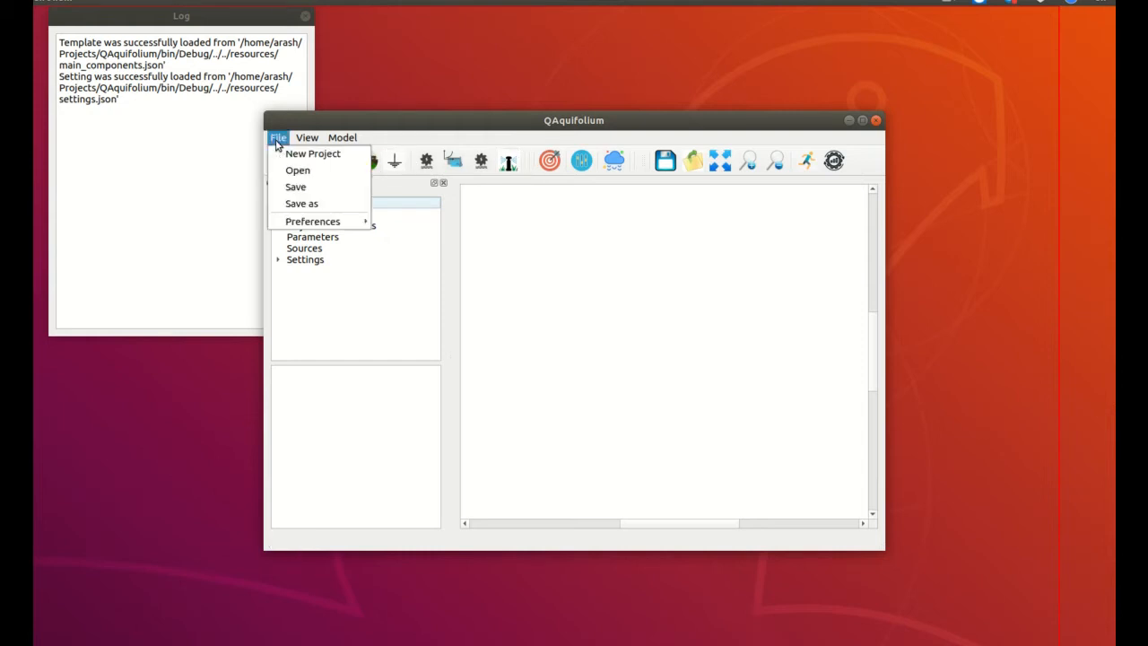
{"action": "mouse_move", "coordinate": [308, 226]}
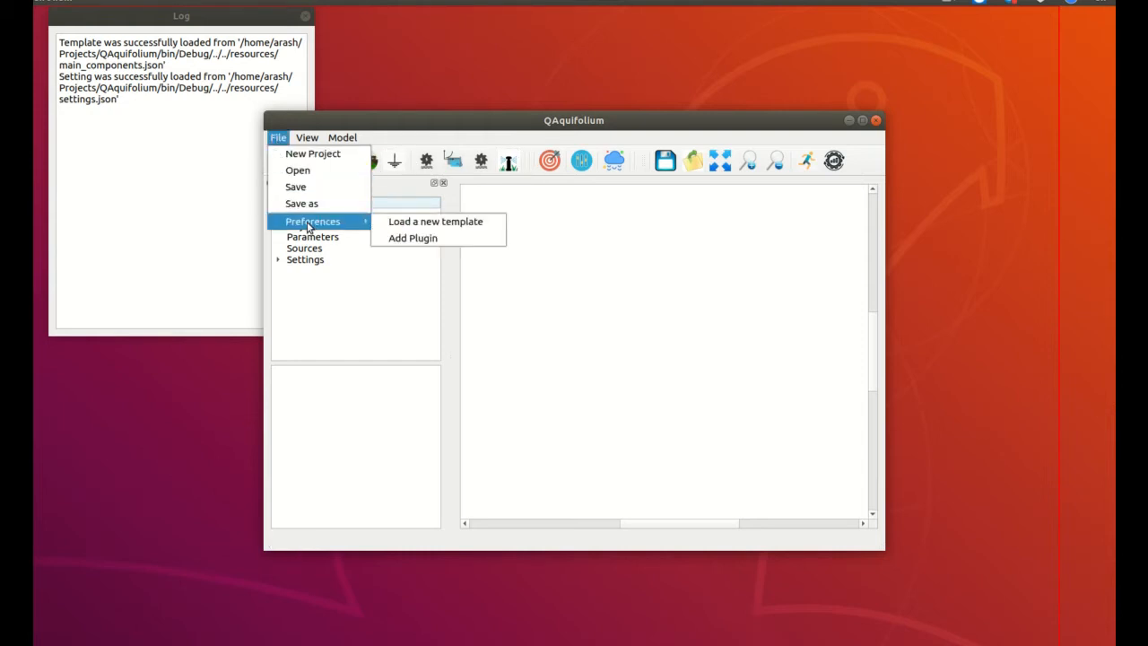
{"action": "left_click", "coordinate": [415, 242]}
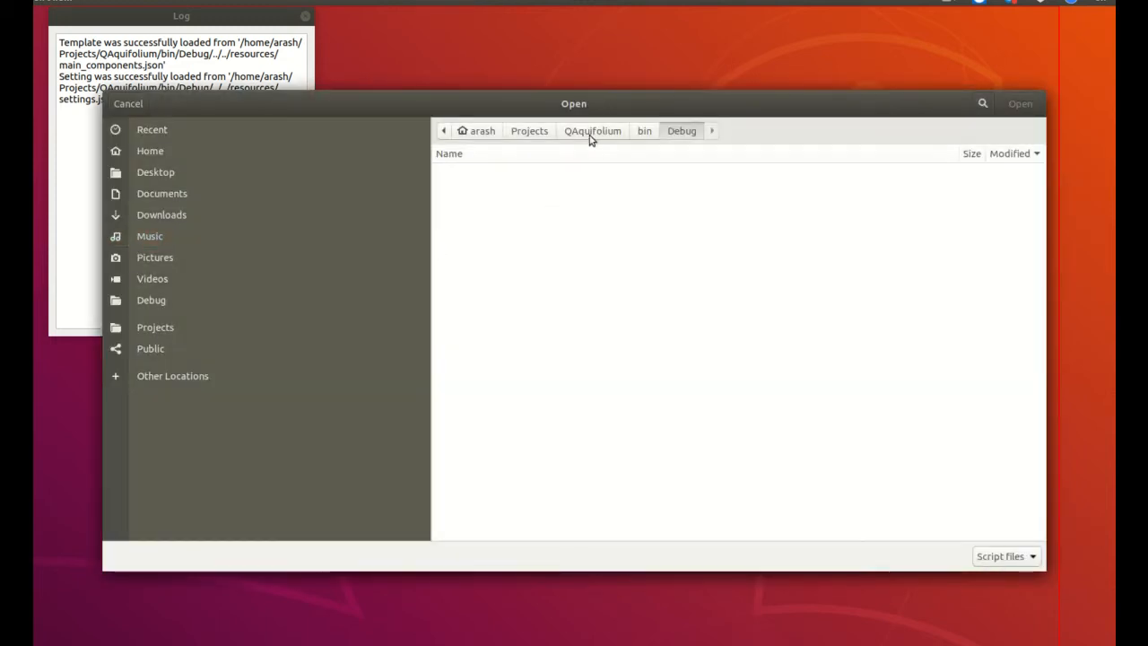
{"action": "left_click", "coordinate": [592, 134]}
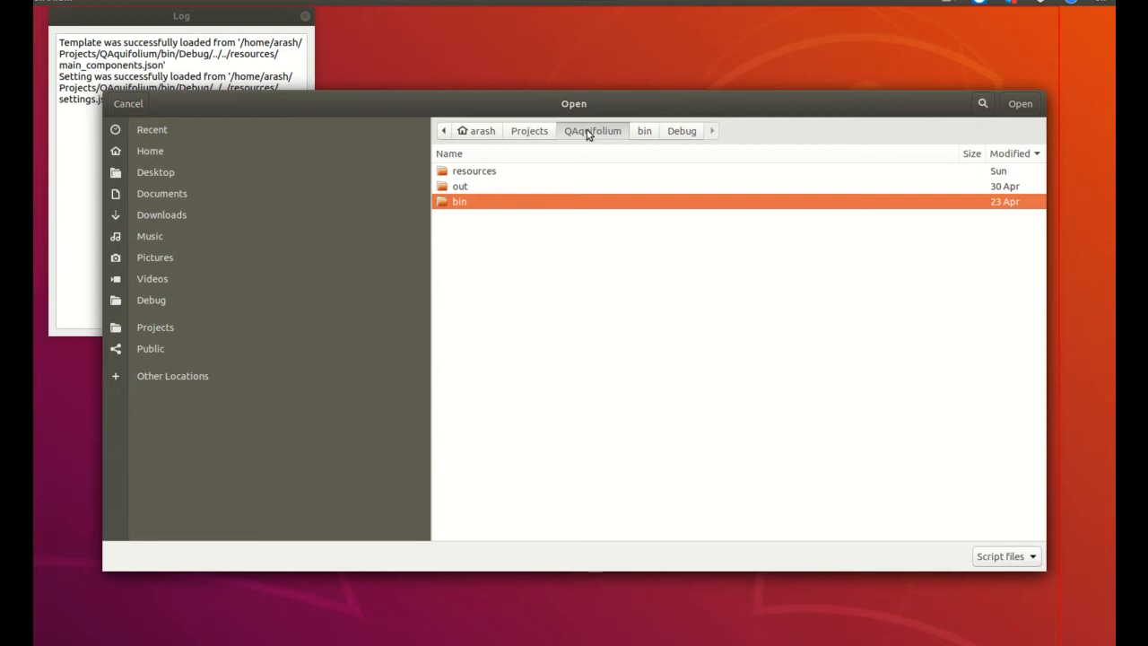
{"action": "left_click", "coordinate": [474, 177]}
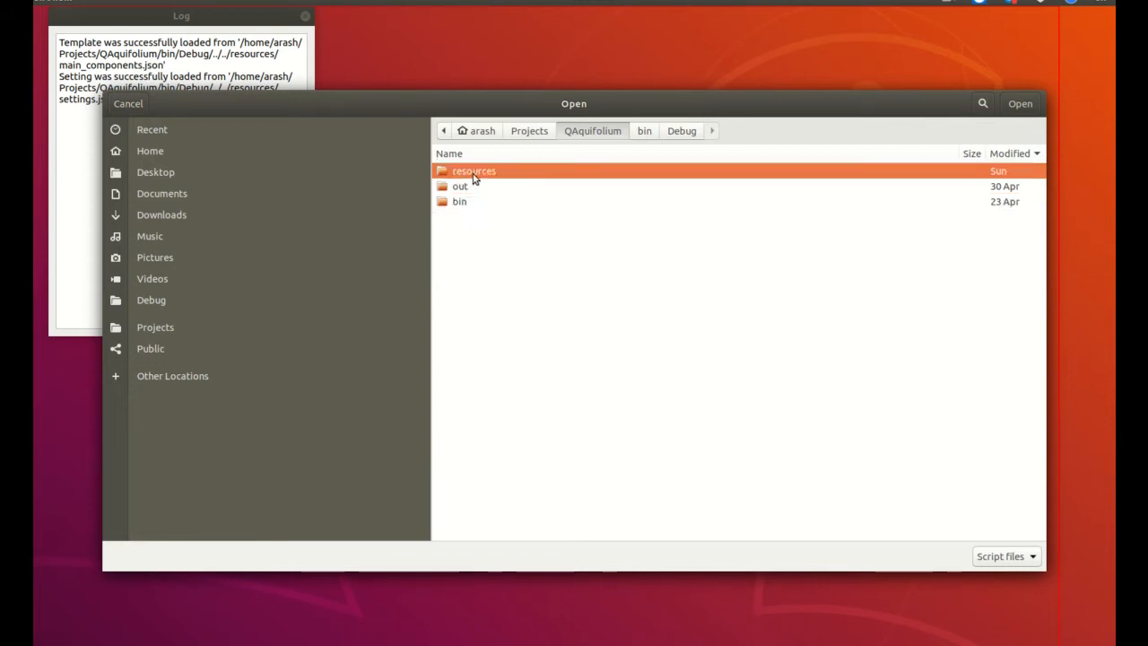
{"action": "double_click", "coordinate": [474, 177]}
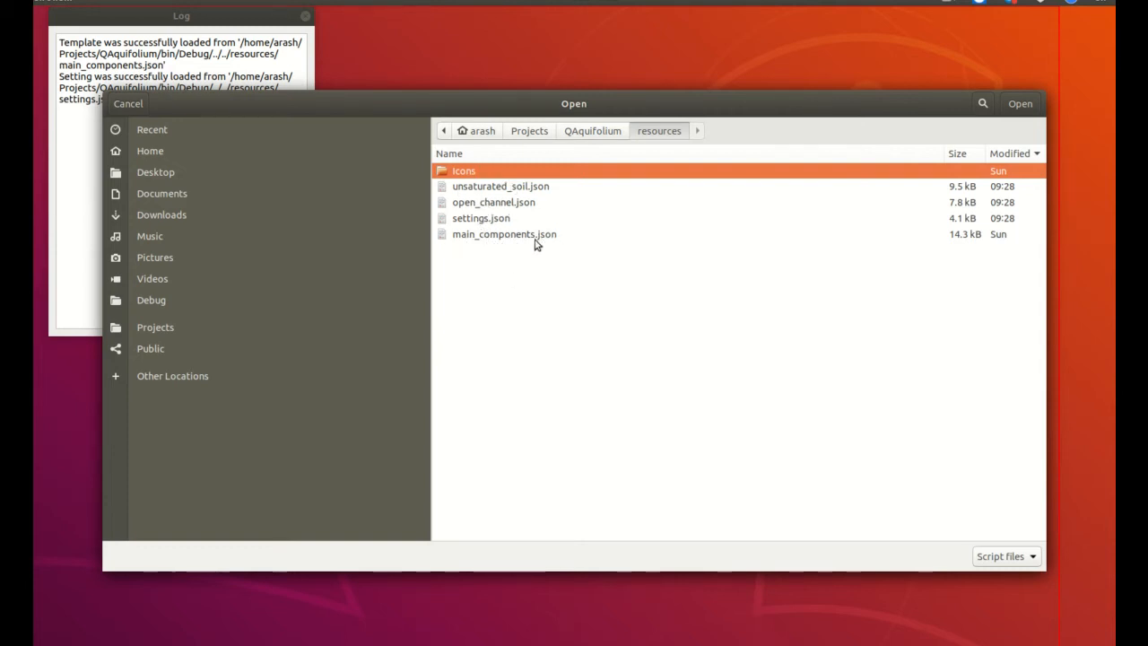
{"action": "left_click_drag", "start_coordinate": [187, 22], "coordinate": [220, 56]}
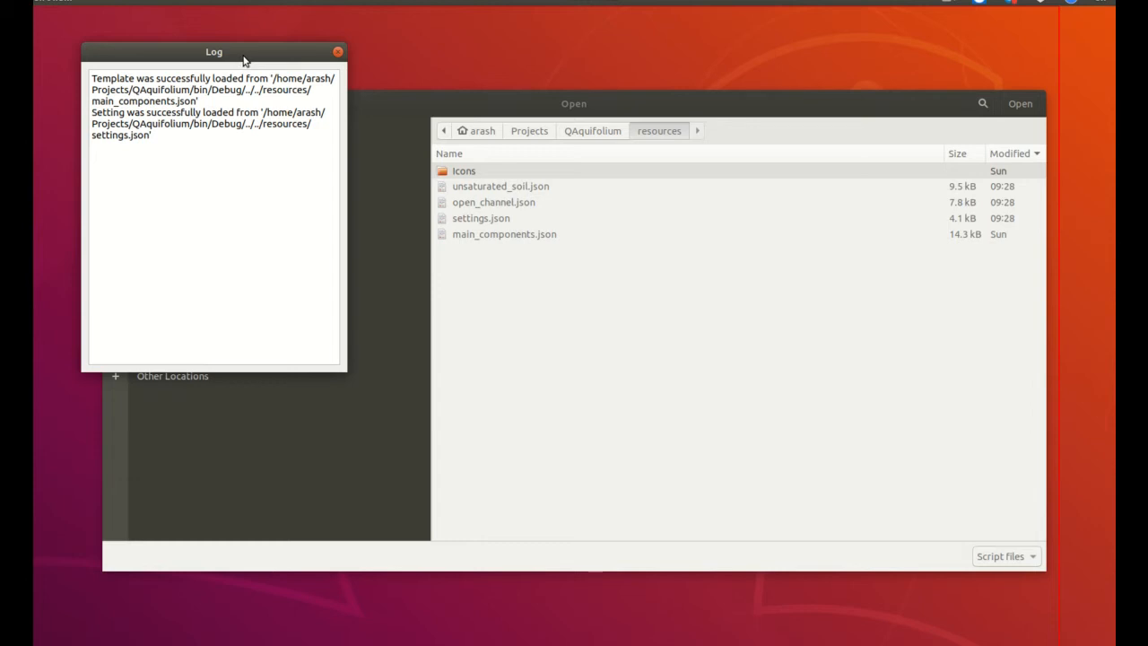
{"action": "left_click", "coordinate": [479, 208]}
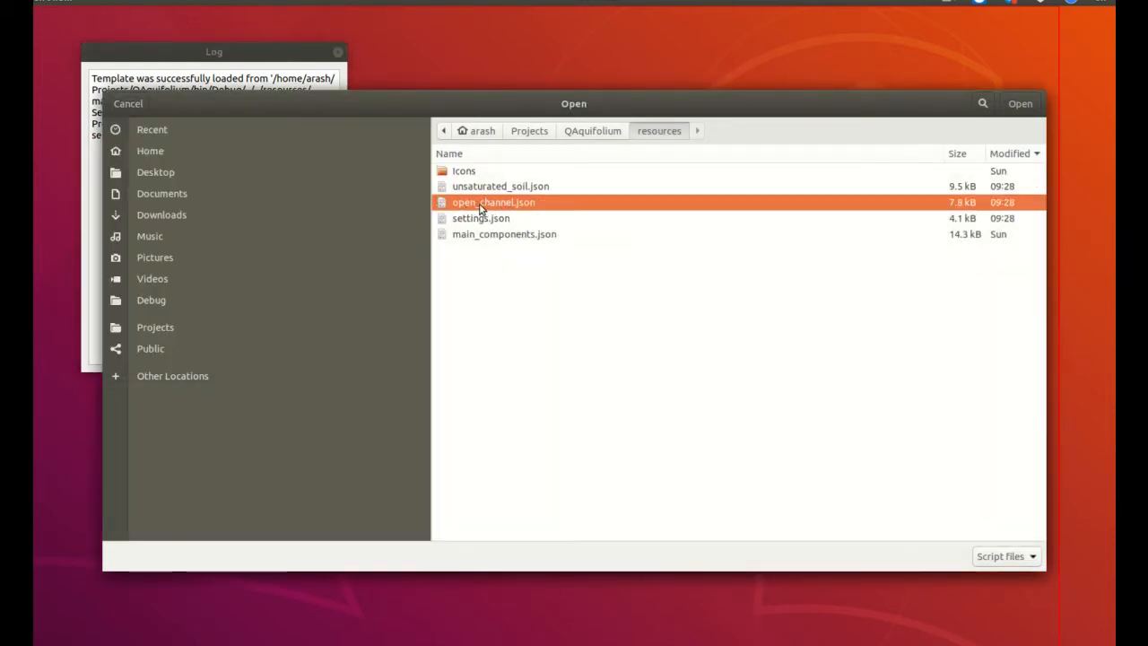
{"action": "left_click", "coordinate": [1019, 105]}
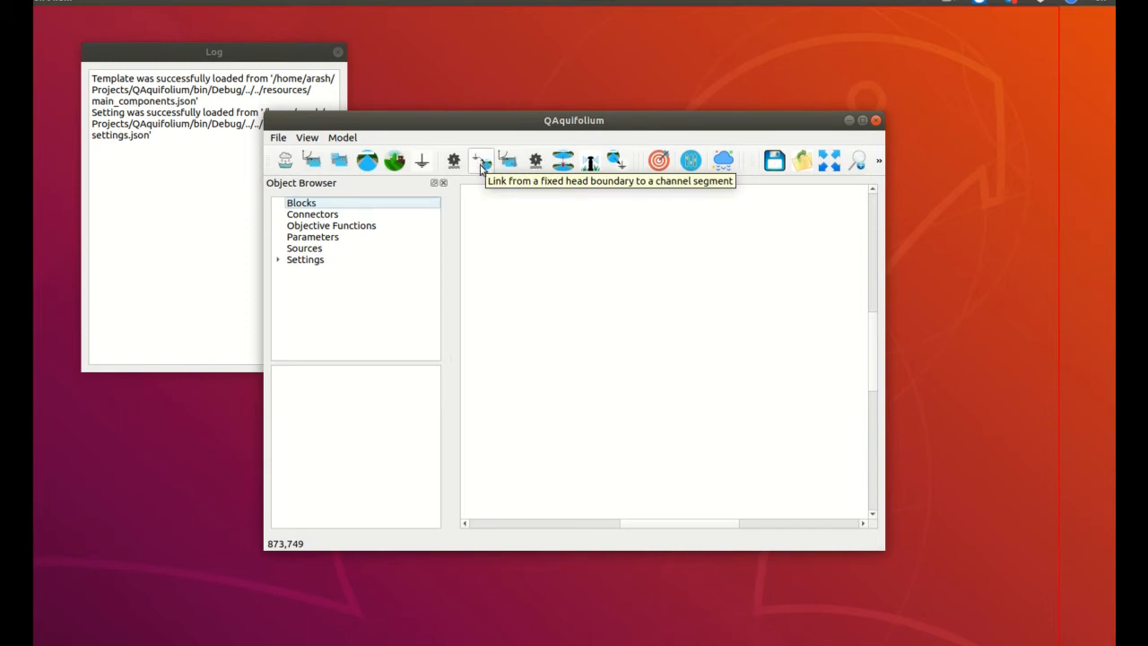
Add a Trapezoidal Channel Segment block, resize it to about 159 wide by 125 high, and move it up and slightly left on the canvas.
{"action": "left_click", "coordinate": [615, 161]}
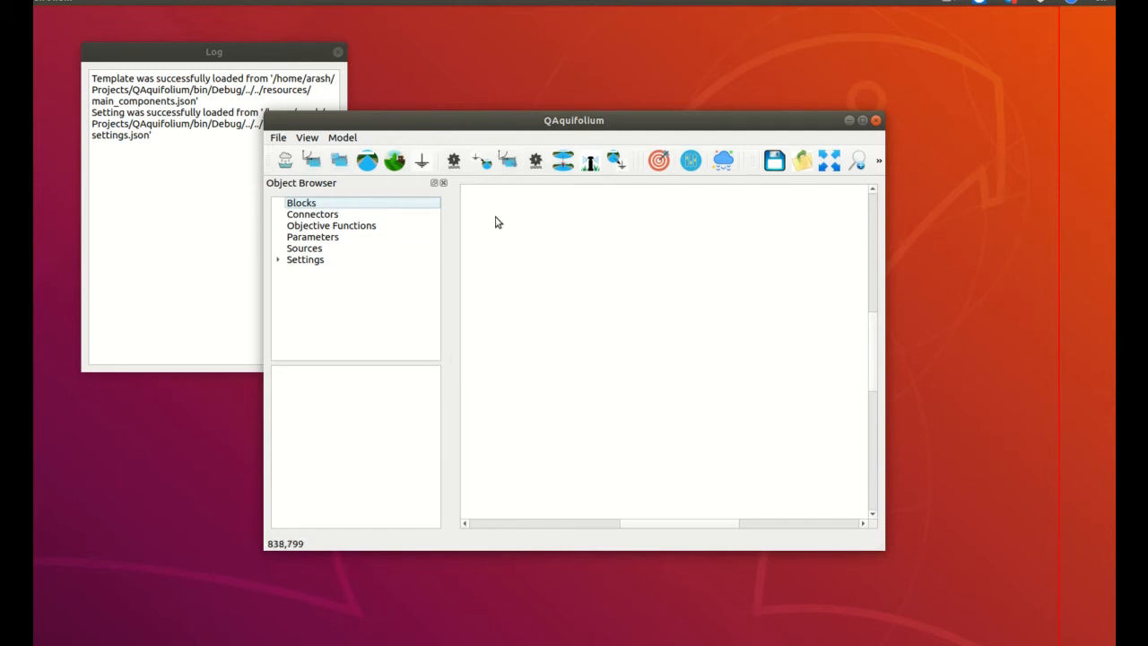
{"action": "left_click", "coordinate": [368, 164]}
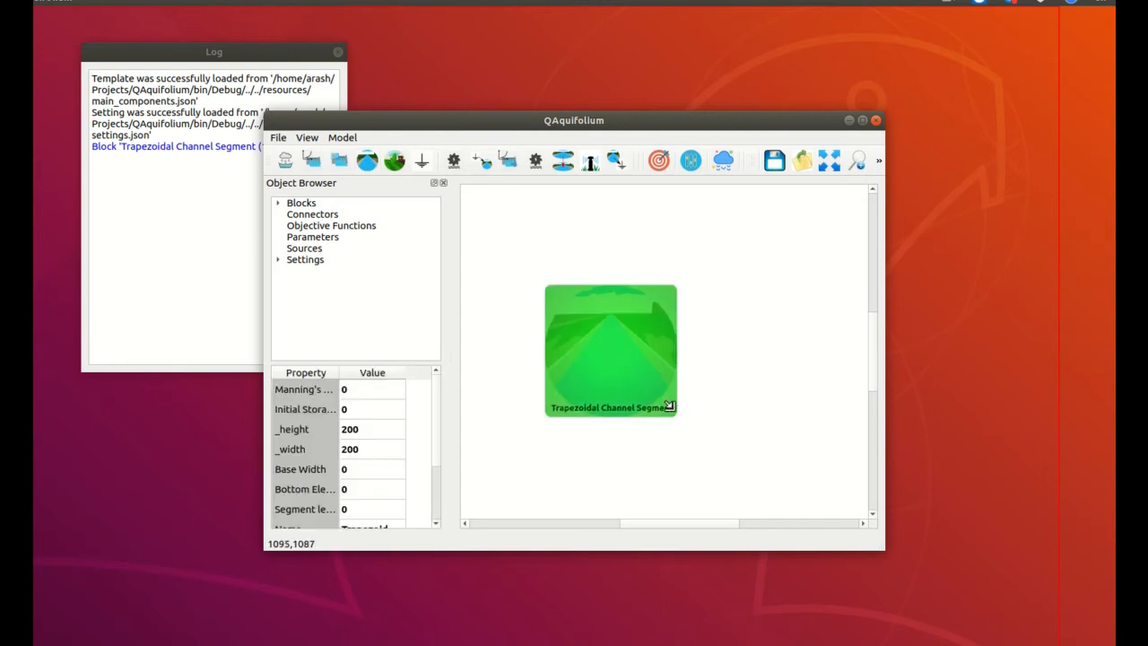
{"action": "left_click_drag", "start_coordinate": [672, 410], "coordinate": [652, 369]}
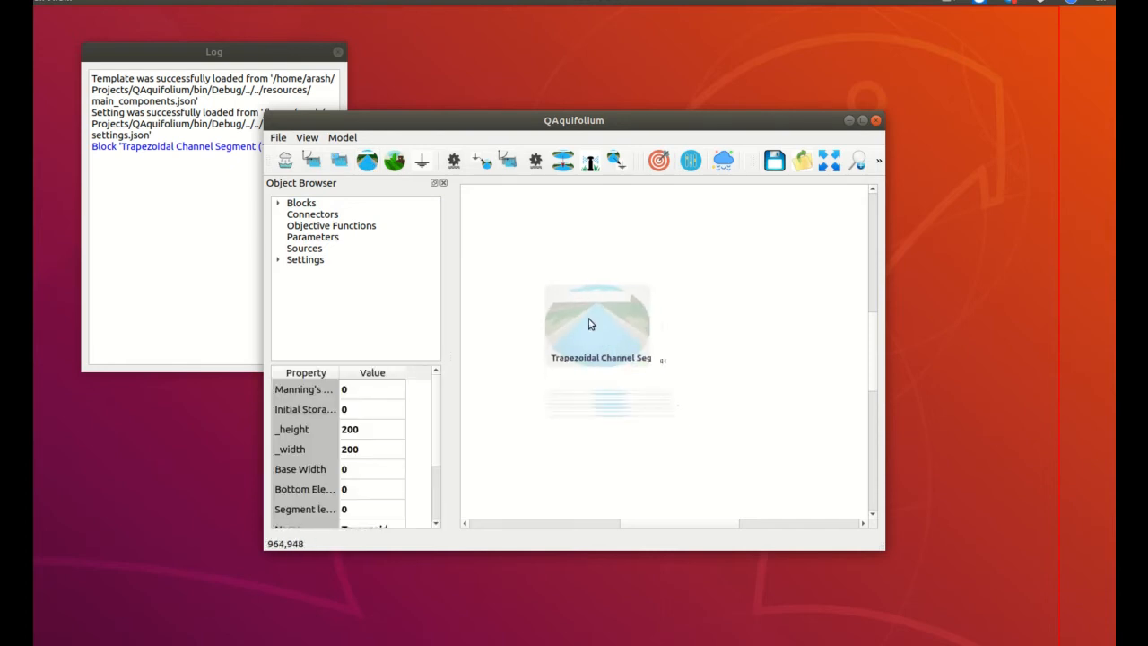
{"action": "left_click_drag", "start_coordinate": [605, 338], "coordinate": [581, 287]}
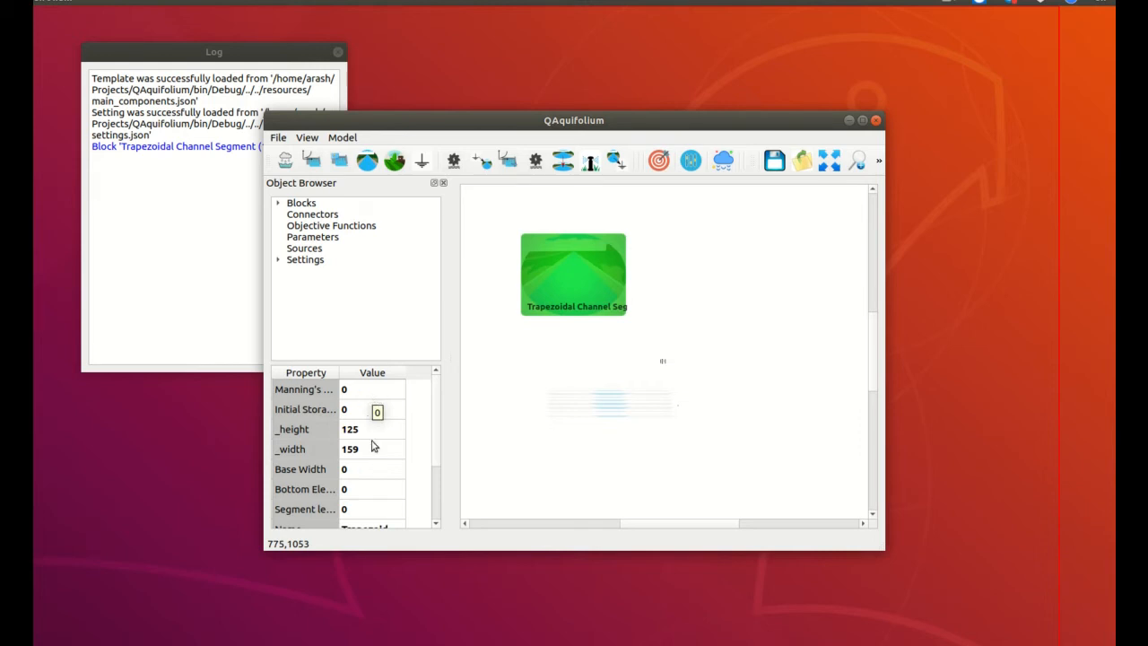
{"action": "left_click_drag", "start_coordinate": [437, 416], "coordinate": [465, 370]}
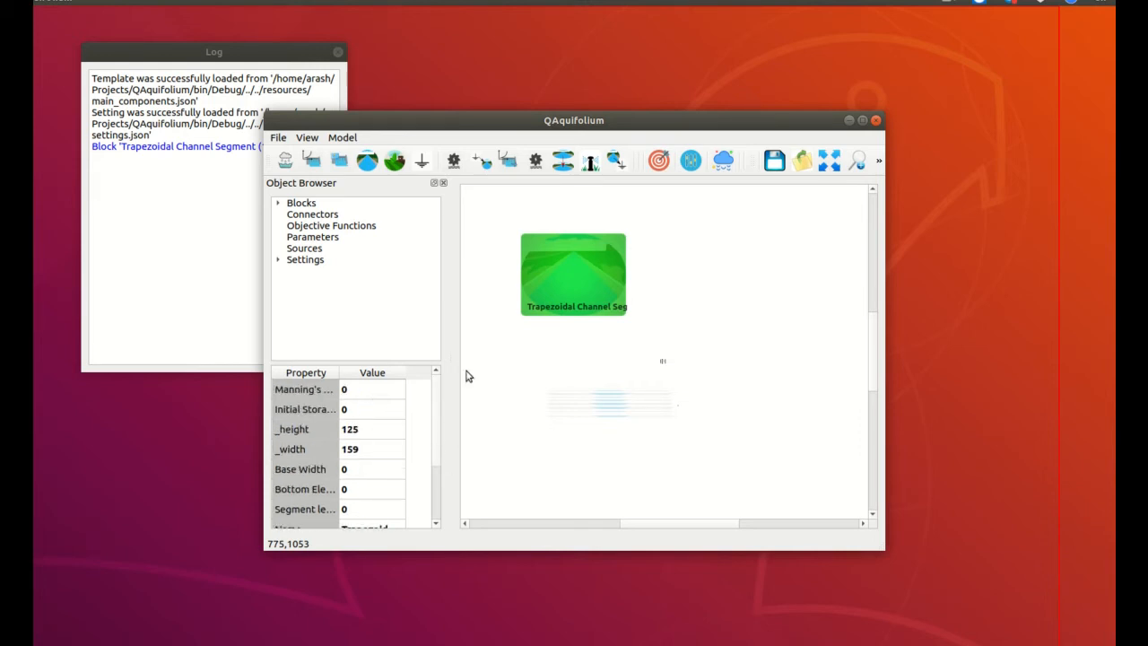
Set the channel segment's Manning's coefficient to 0.01 and its initial storage to 0.2.
{"action": "left_click", "coordinate": [357, 391]}
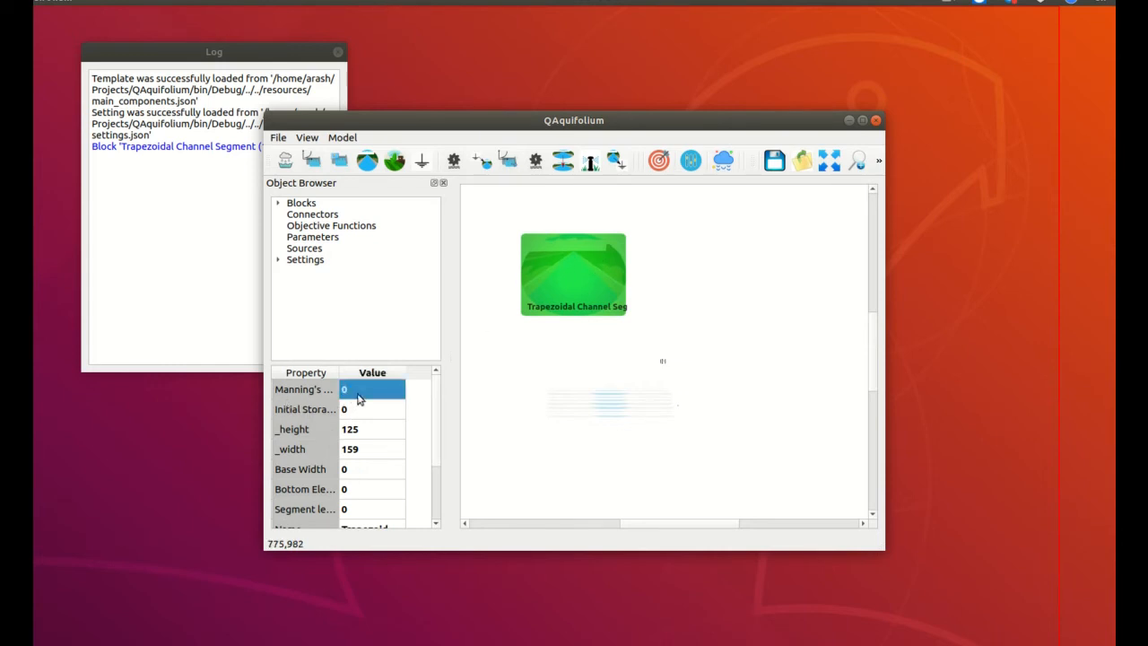
{"action": "left_click", "coordinate": [361, 391]}
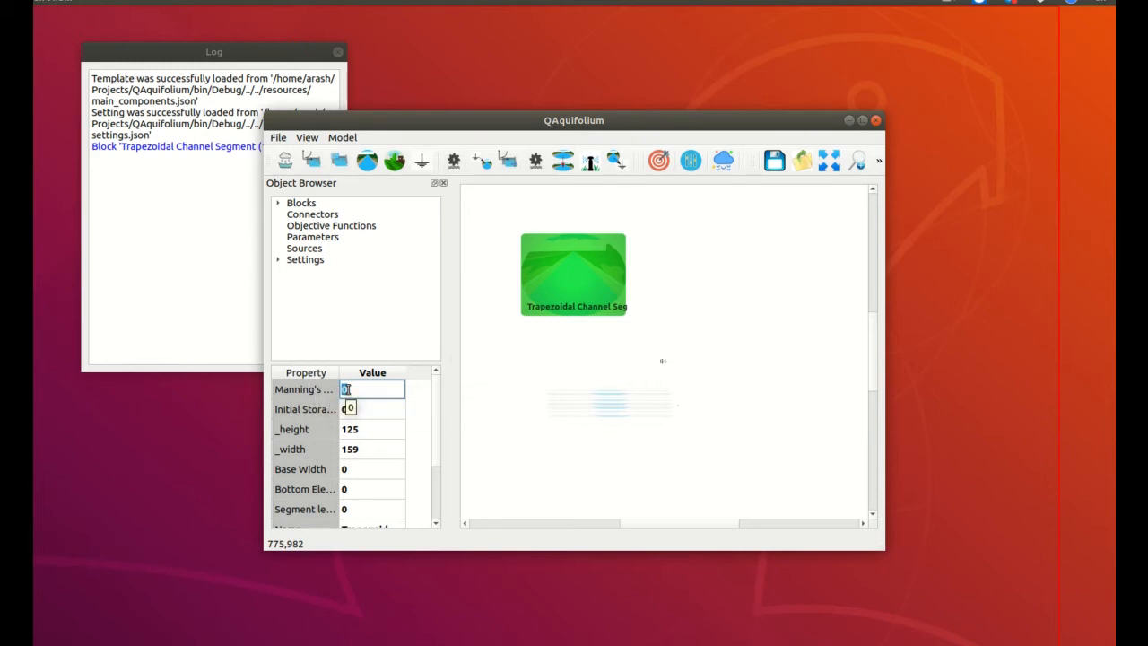
{"action": "type", "text": "0.01"}
{"action": "key", "text": "Return"}
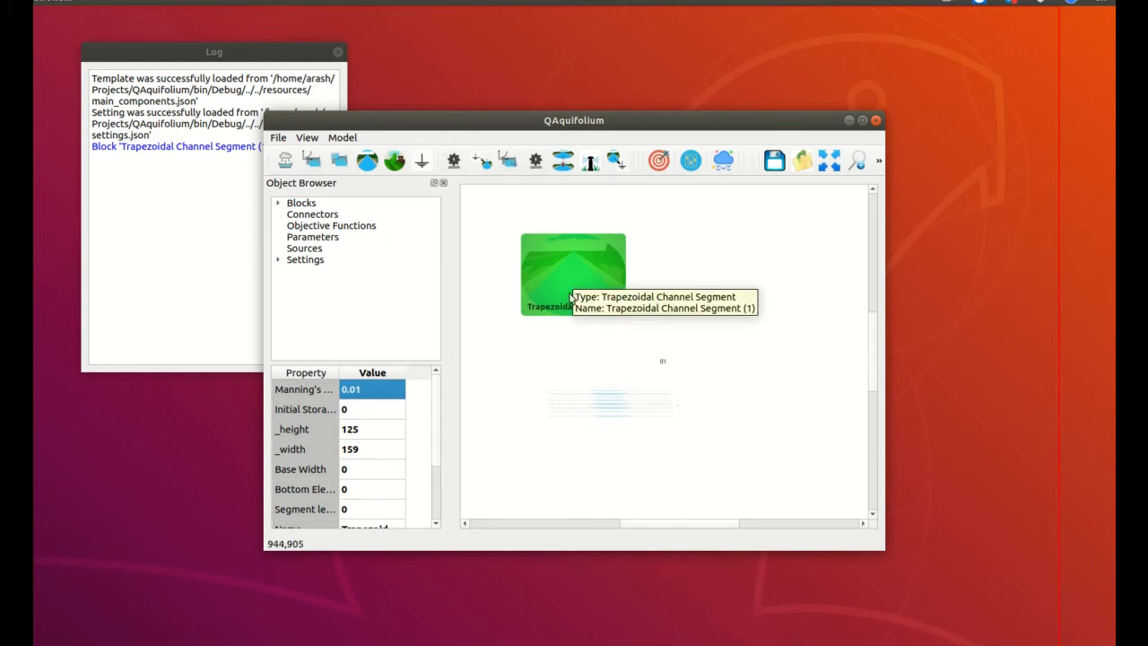
{"action": "left_click", "coordinate": [349, 413]}
{"action": "left_click", "coordinate": [350, 411]}
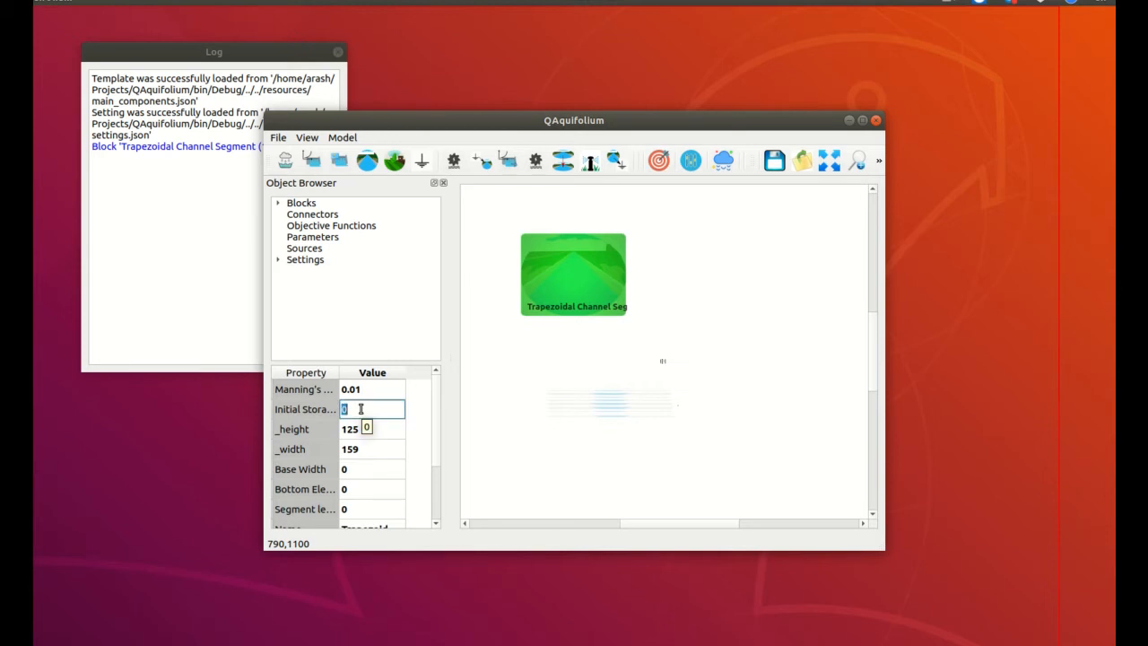
{"action": "type", "text": "0.2"}
{"action": "key", "text": "Return"}
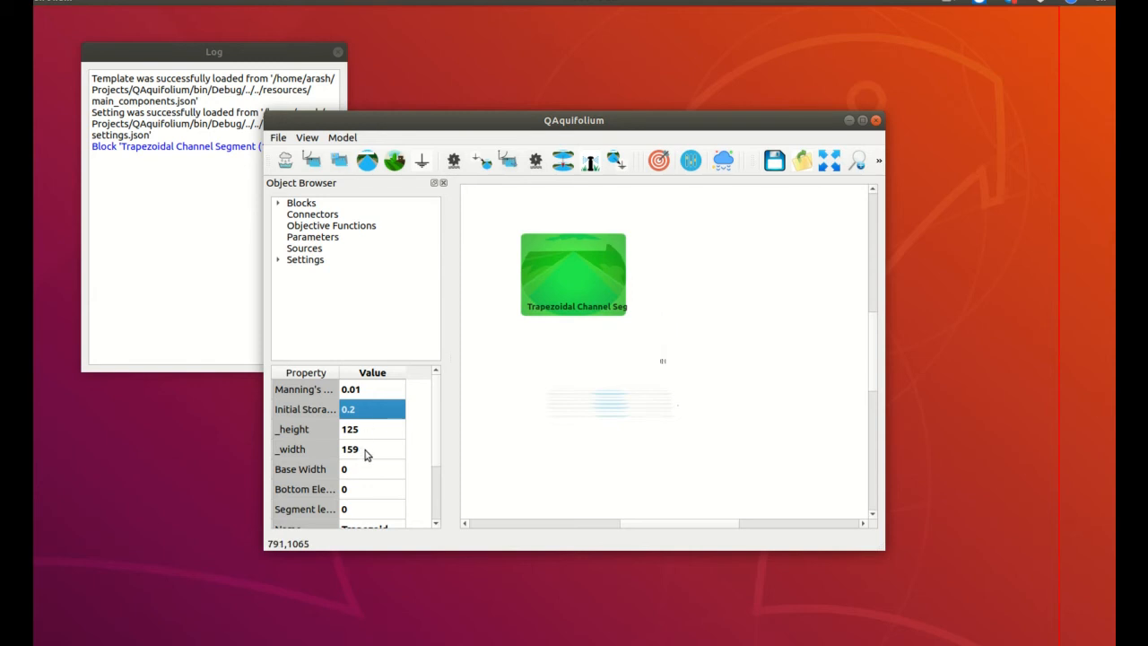
Set the trapezoidal channel segment's base width to 1.
{"action": "left_click", "coordinate": [349, 476]}
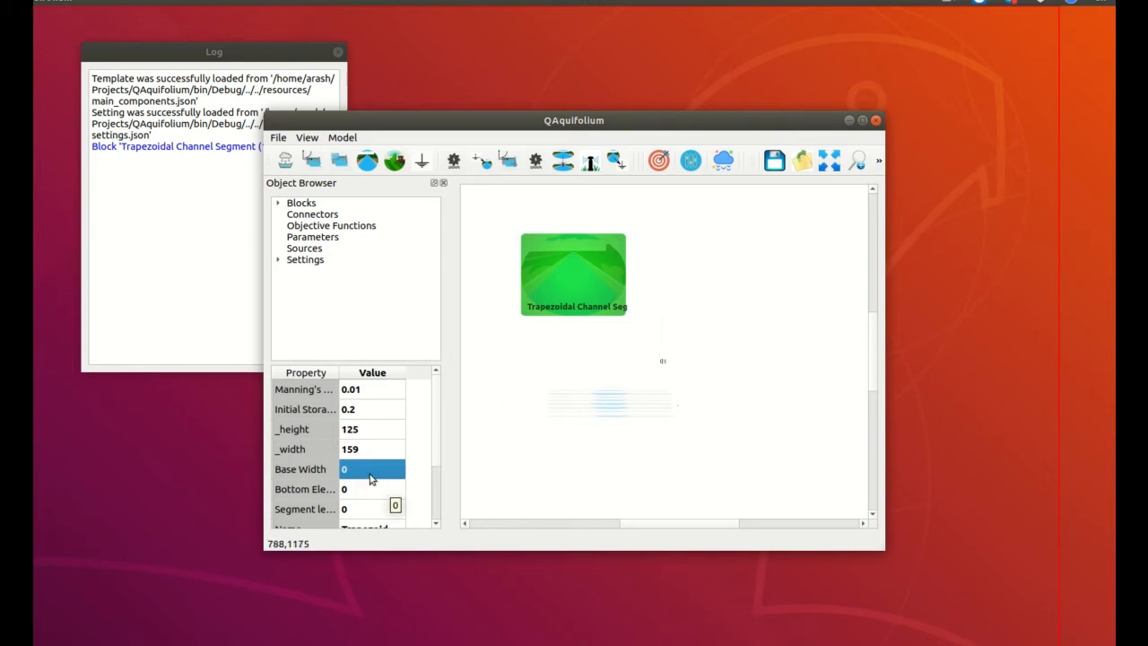
{"action": "double_click", "coordinate": [368, 476]}
{"action": "type", "text": "1"}
{"action": "left_click", "coordinate": [352, 491]}
Widen the property name column and its pane to show full names, and set the channel segment's segment length to 10.
{"action": "scroll", "coordinate": [438, 449], "scroll_direction": "down", "scroll_amount": 1}
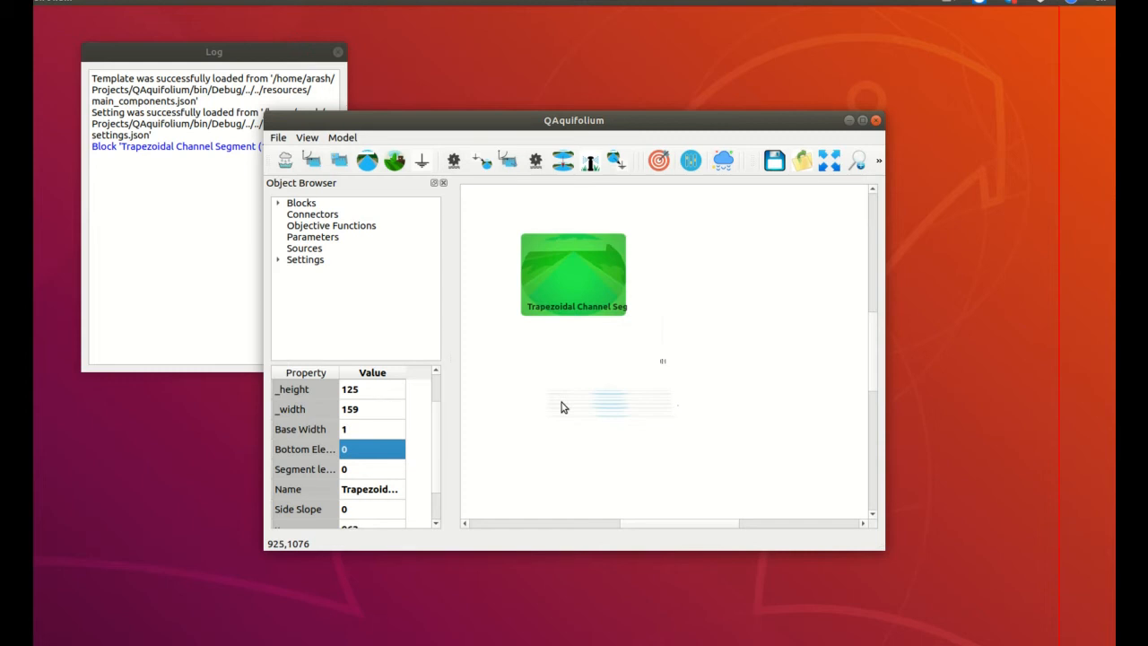
{"action": "left_click", "coordinate": [350, 478]}
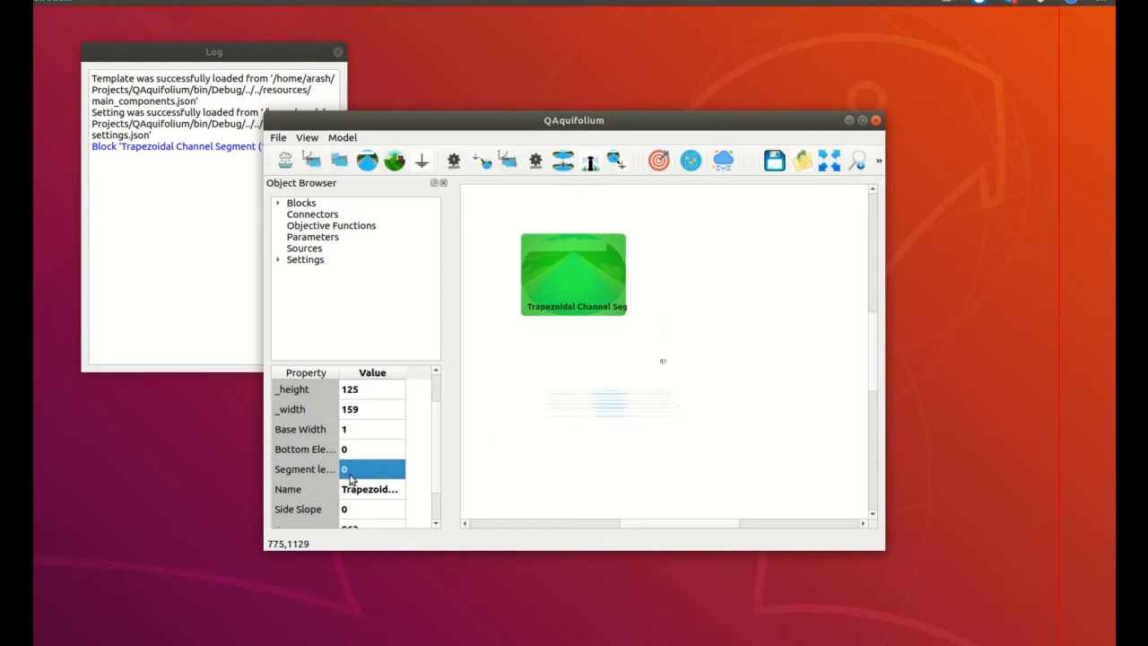
{"action": "left_click", "coordinate": [350, 478]}
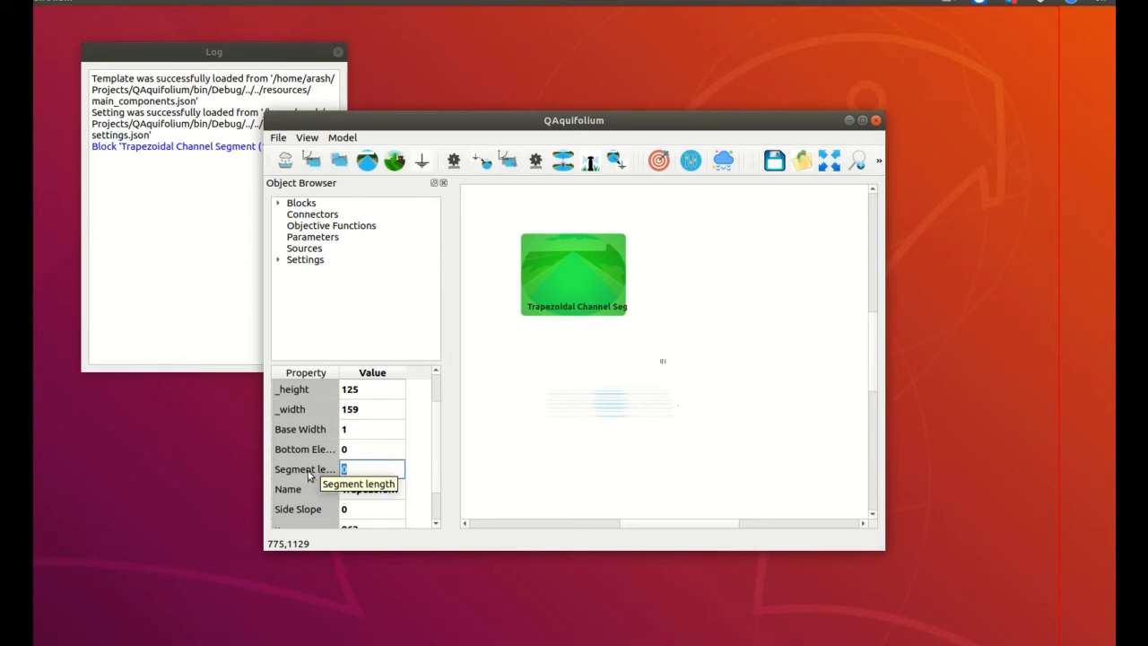
{"action": "left_click_drag", "start_coordinate": [340, 373], "coordinate": [369, 376]}
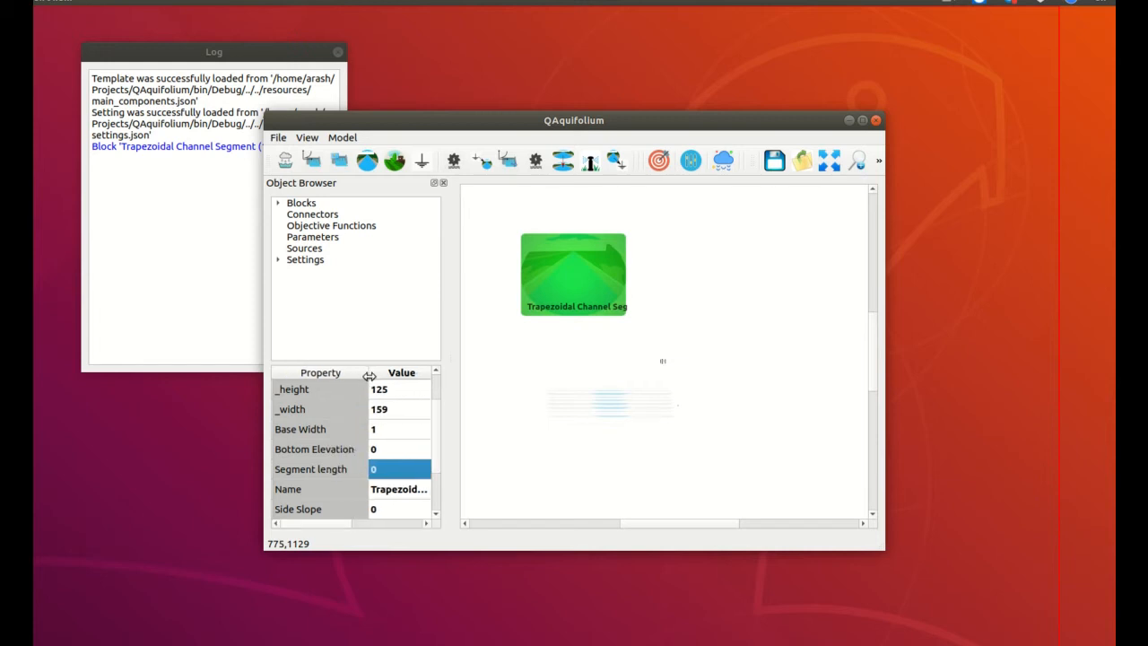
{"action": "left_click_drag", "start_coordinate": [449, 418], "coordinate": [488, 417]}
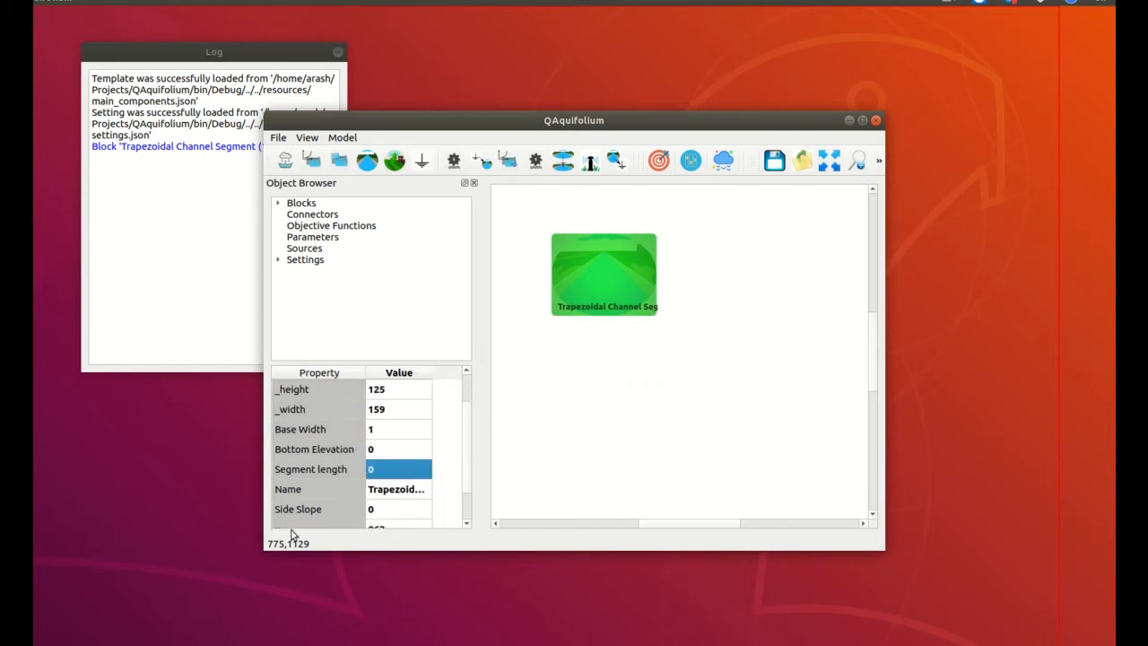
{"action": "double_click", "coordinate": [382, 473]}
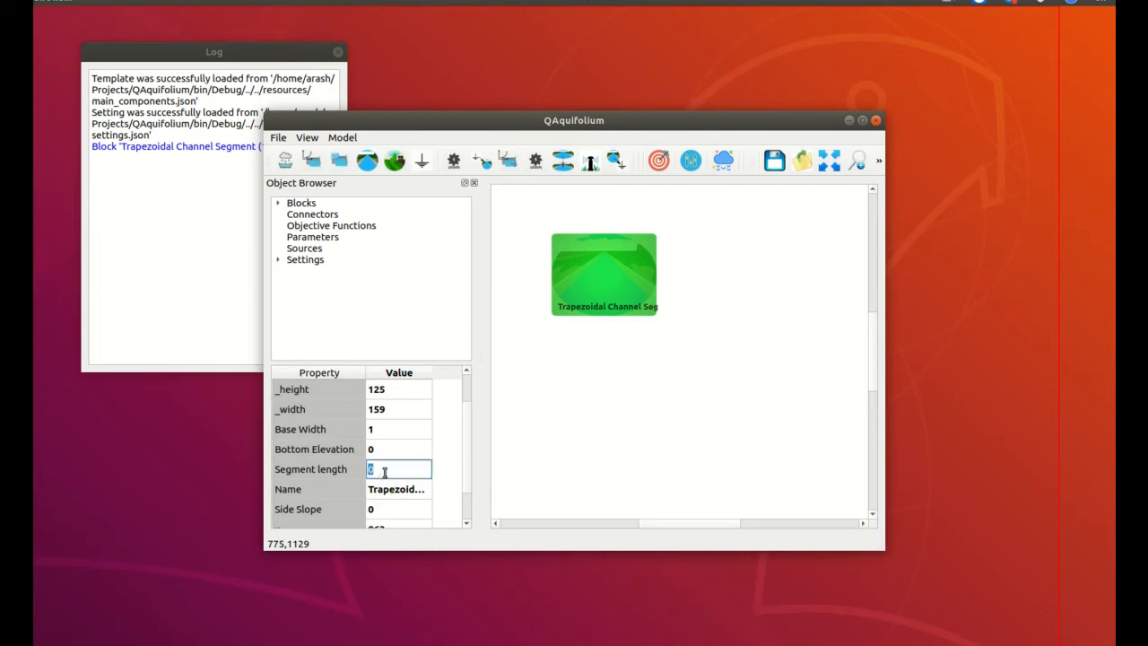
{"action": "type", "text": "1"}
{"action": "key", "text": "Return"}
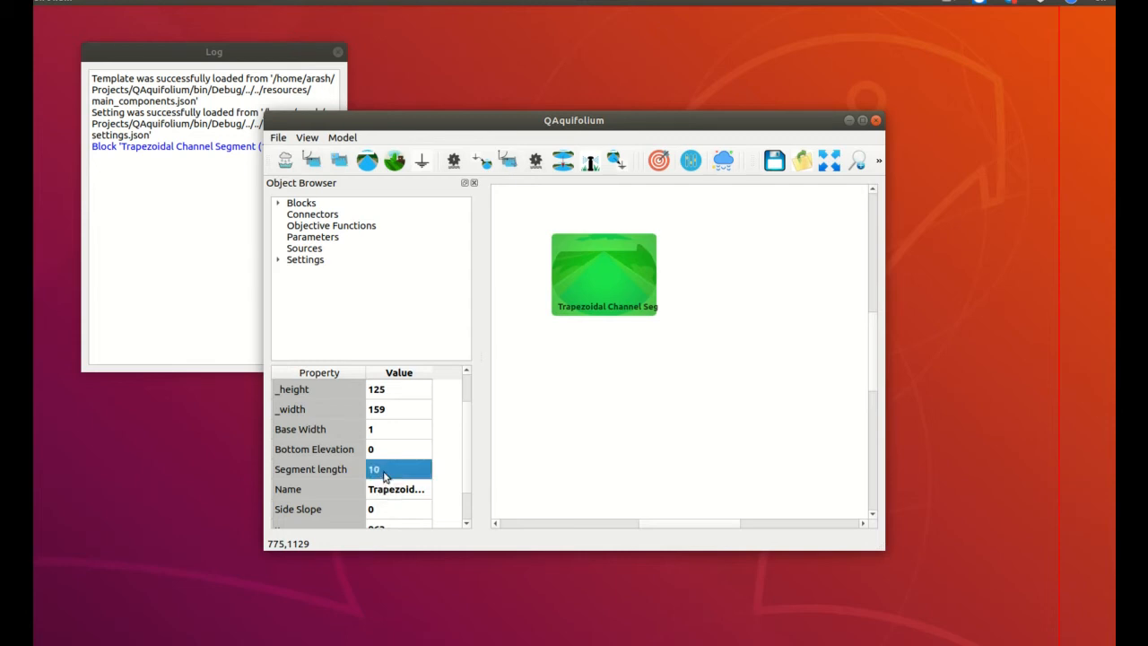
Set the trapezoidal channel segment's side slope to 1.
{"action": "scroll", "coordinate": [384, 475], "scroll_direction": "down", "scroll_amount": 1}
{"action": "double_click", "coordinate": [384, 478]}
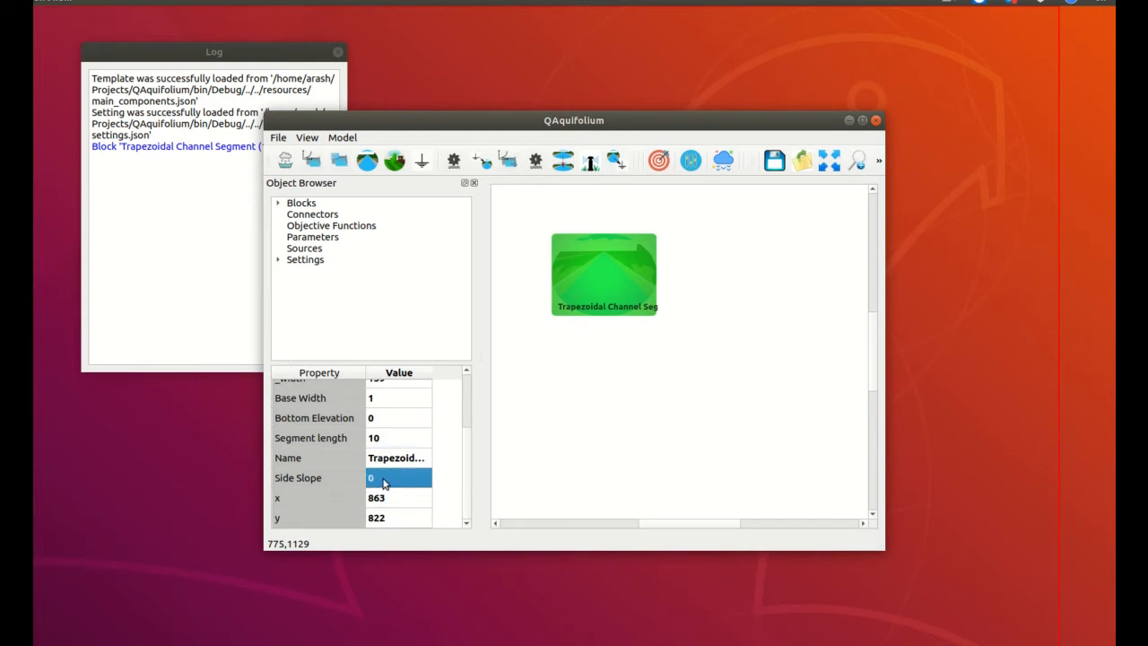
{"action": "type", "text": "1"}
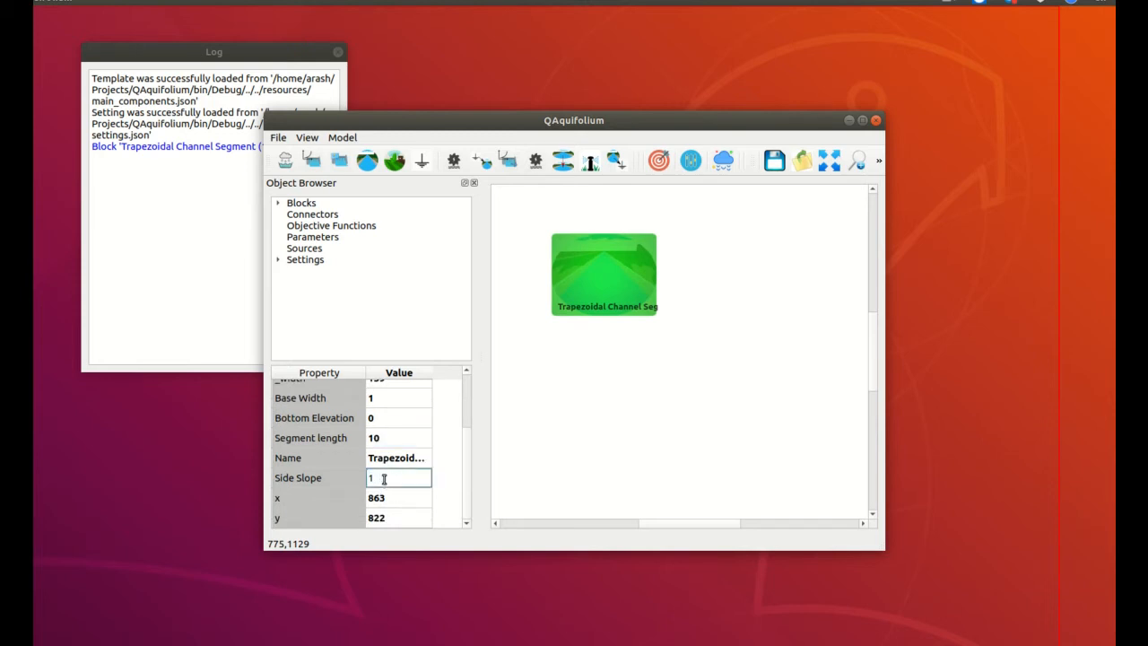
{"action": "key", "text": "Return"}
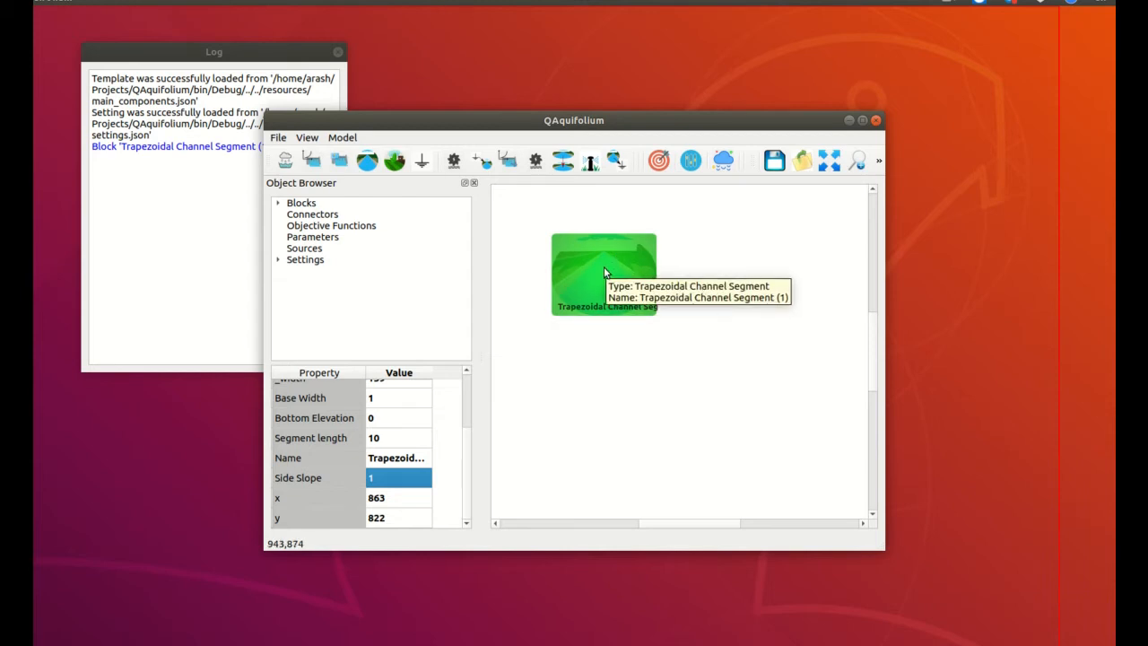
Move the channel segment block to about x 894, y 809 and shrink it to about 139 wide by 122 high.
{"action": "mouse_move", "coordinate": [605, 268]}
{"action": "left_mouse_down"}
{"action": "mouse_move", "coordinate": [602, 283]}
{"action": "mouse_move", "coordinate": [616, 283]}
{"action": "left_mouse_up"}
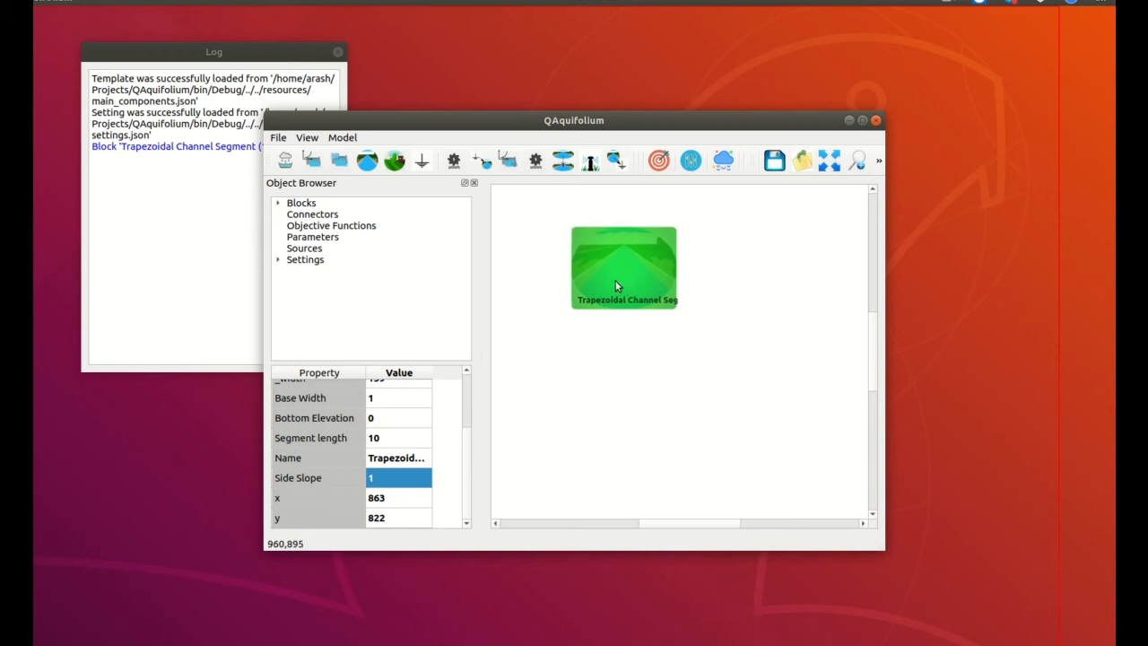
{"action": "left_click", "coordinate": [412, 498]}
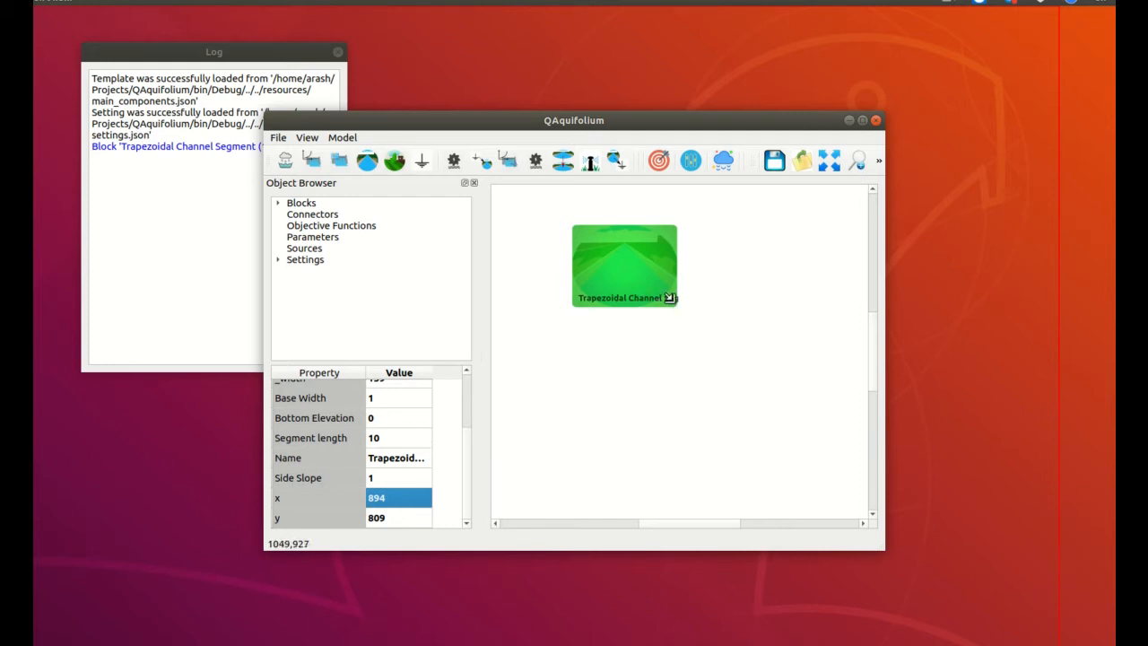
{"action": "left_click_drag", "start_coordinate": [671, 299], "coordinate": [661, 302]}
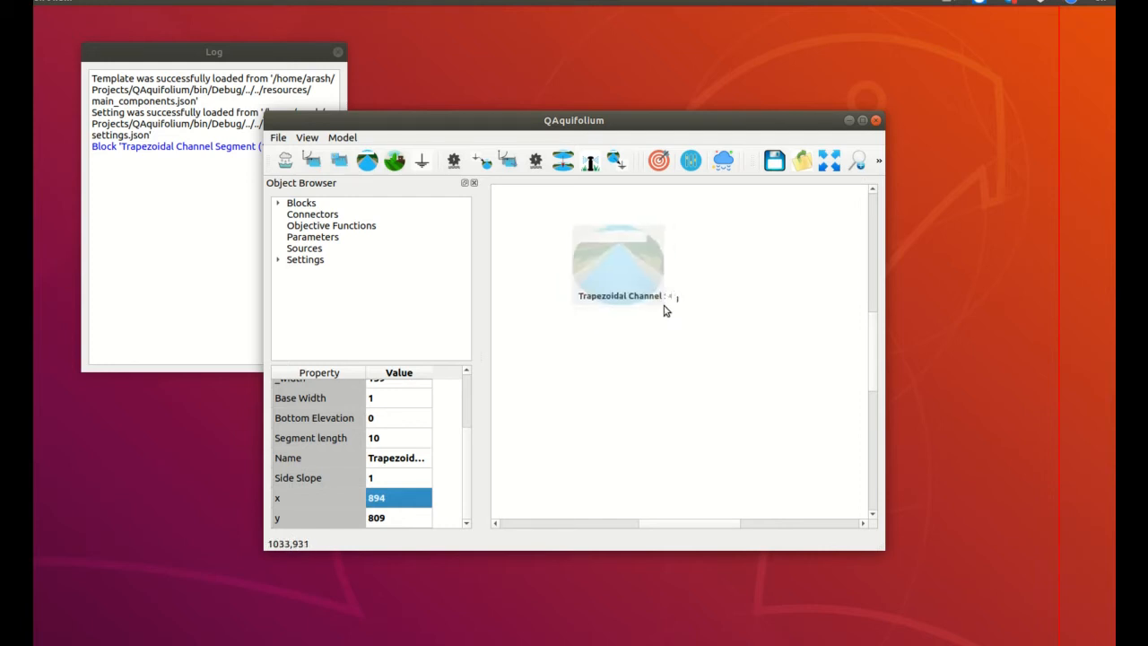
{"action": "left_click", "coordinate": [617, 276]}
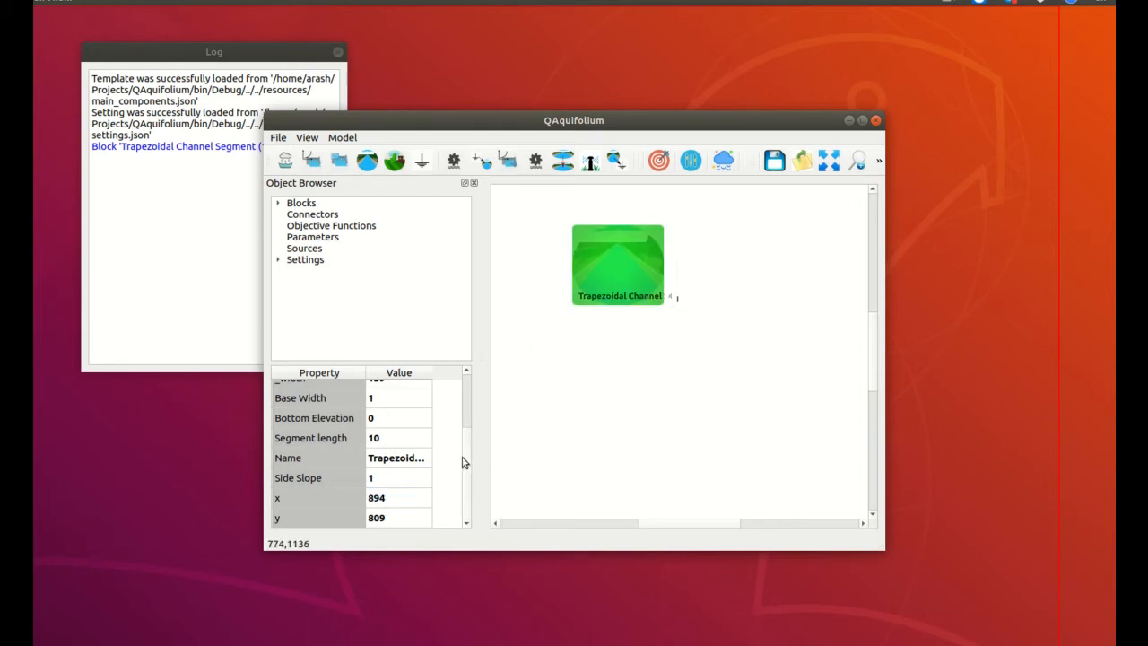
{"action": "scroll", "coordinate": [465, 448], "scroll_direction": "up", "scroll_amount": 3}
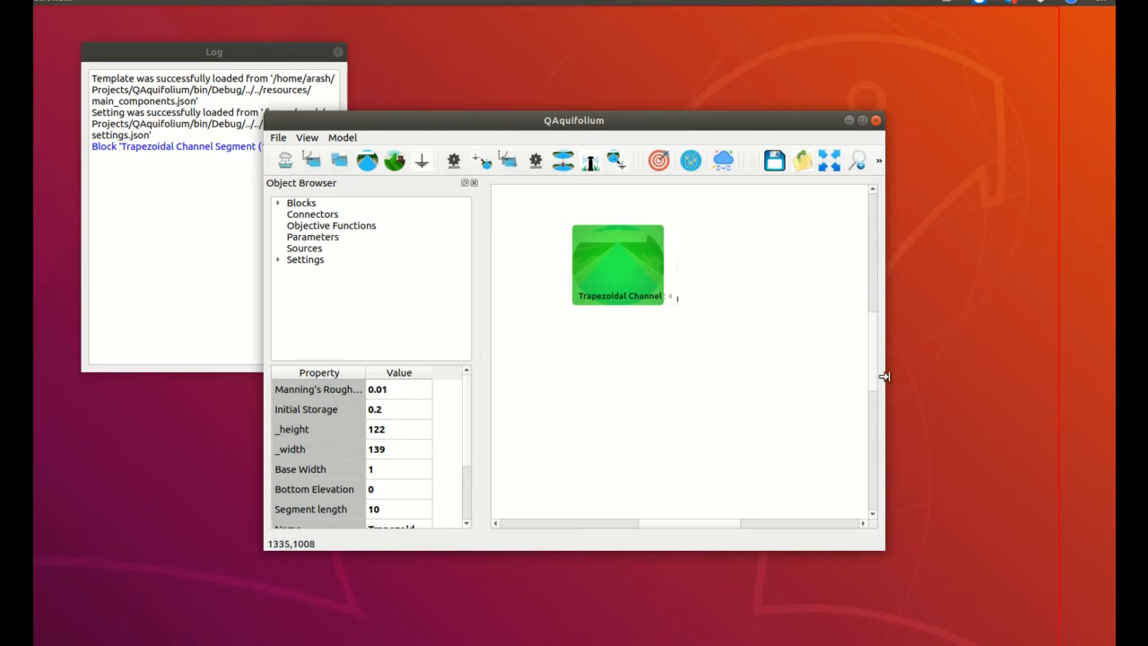
Widen the program window, then duplicate the channel segment block and place the copy beside the original, slightly lower on the canvas.
{"action": "left_click_drag", "start_coordinate": [884, 377], "coordinate": [1052, 376]}
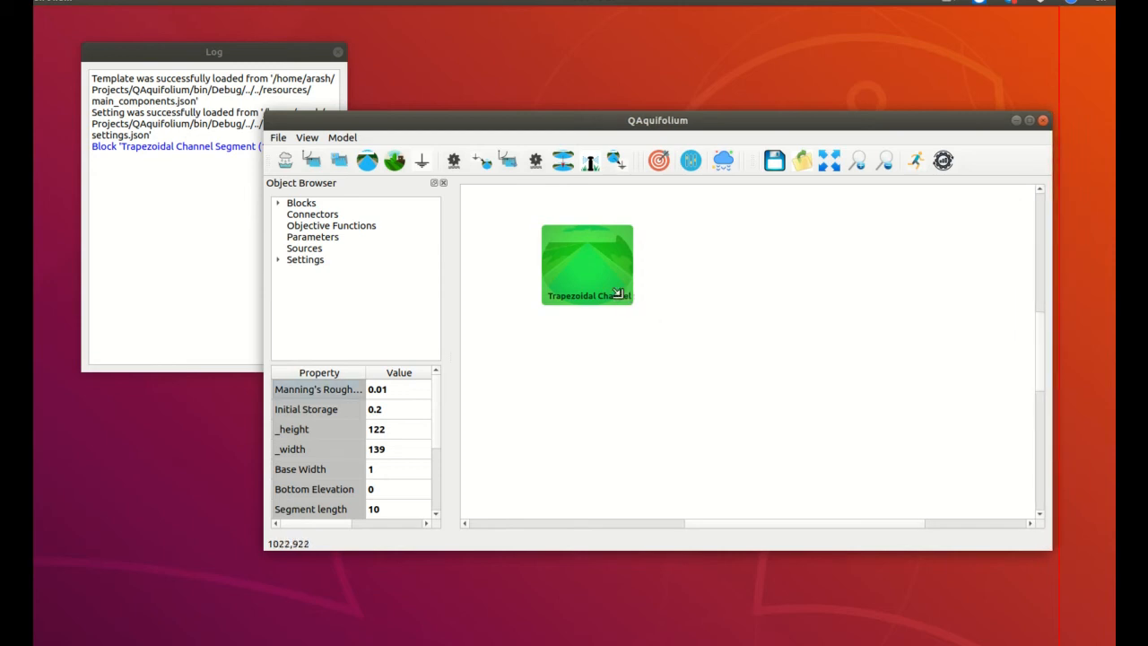
{"action": "right_click", "coordinate": [588, 266]}
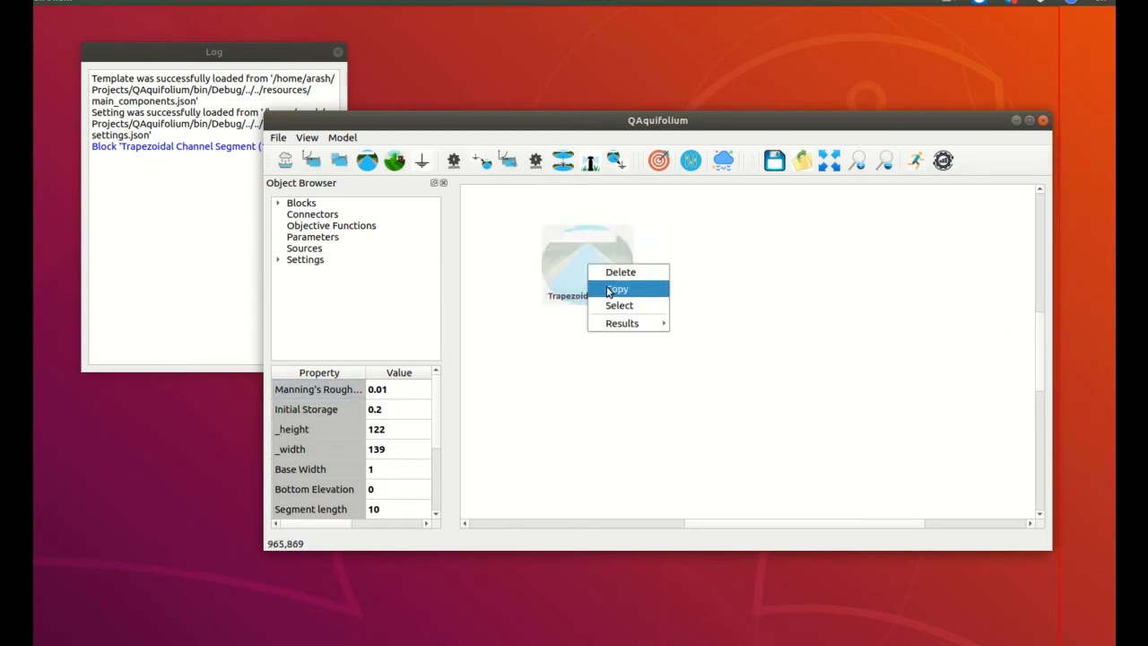
{"action": "left_click", "coordinate": [609, 290]}
{"action": "right_click", "coordinate": [679, 328]}
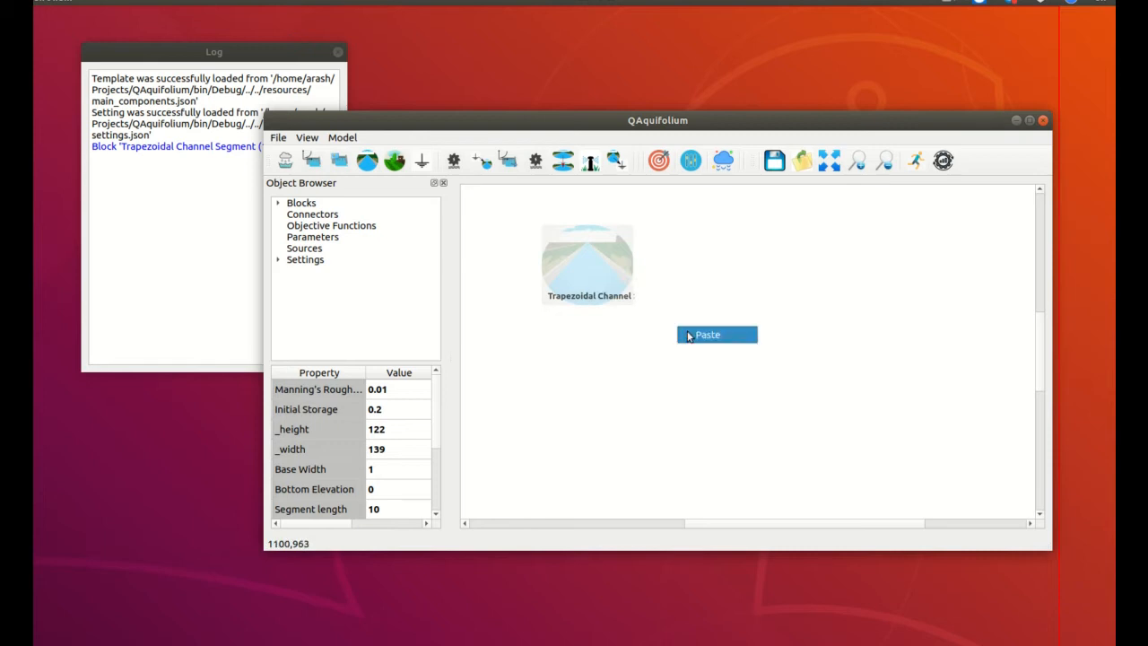
{"action": "left_click", "coordinate": [707, 335]}
{"action": "left_click_drag", "start_coordinate": [728, 408], "coordinate": [704, 306]}
Duplicate the second channel segment block and place the third one beside it, continuing the downward staircase.
{"action": "right_click", "coordinate": [696, 296]}
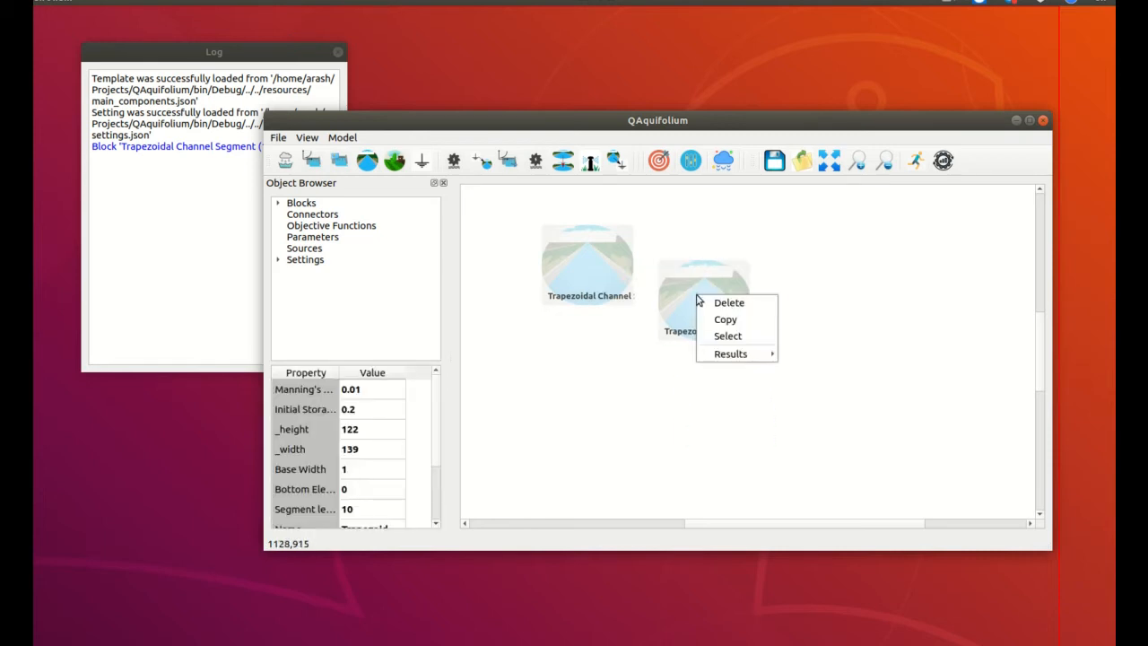
{"action": "left_click", "coordinate": [719, 318]}
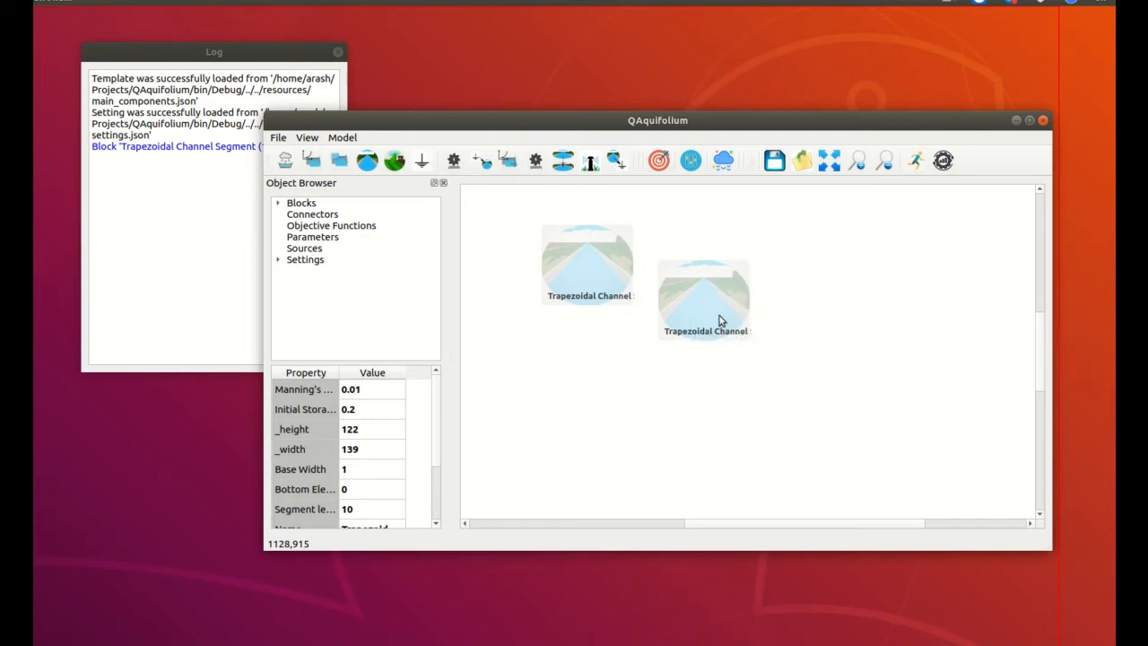
{"action": "right_click", "coordinate": [777, 360]}
{"action": "left_click", "coordinate": [805, 369]}
{"action": "left_click_drag", "start_coordinate": [871, 446], "coordinate": [841, 332]}
Duplicate the third channel segment block and place the fourth one beside it, slightly lower.
{"action": "right_click", "coordinate": [841, 332]}
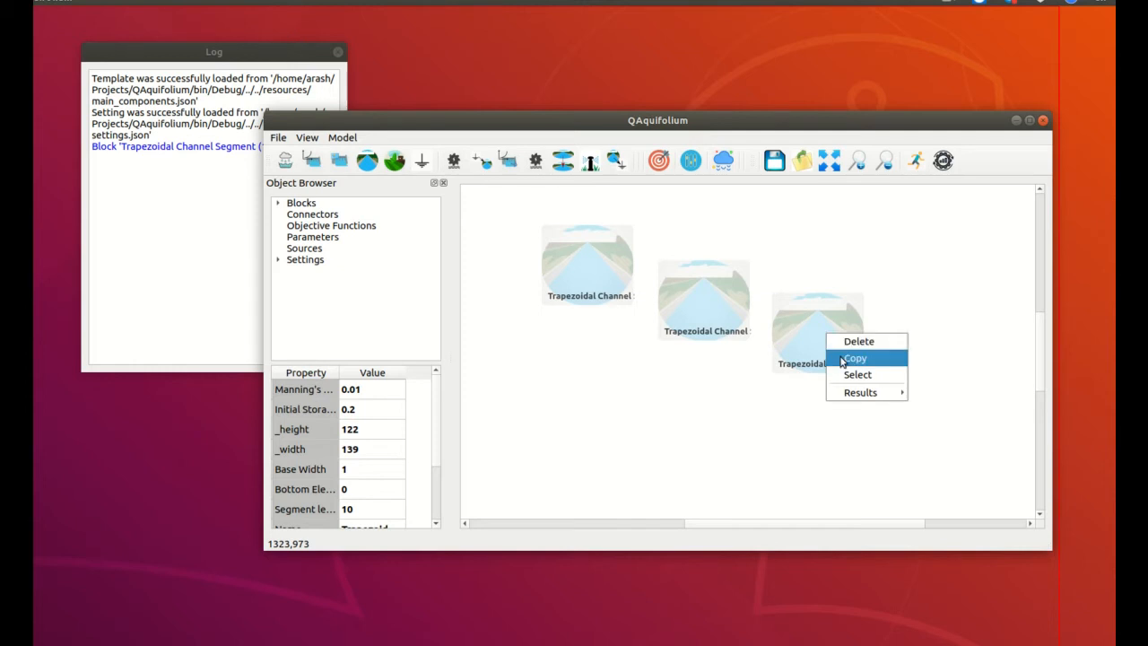
{"action": "left_click", "coordinate": [839, 358]}
{"action": "right_click", "coordinate": [884, 409]}
{"action": "left_click", "coordinate": [898, 412]}
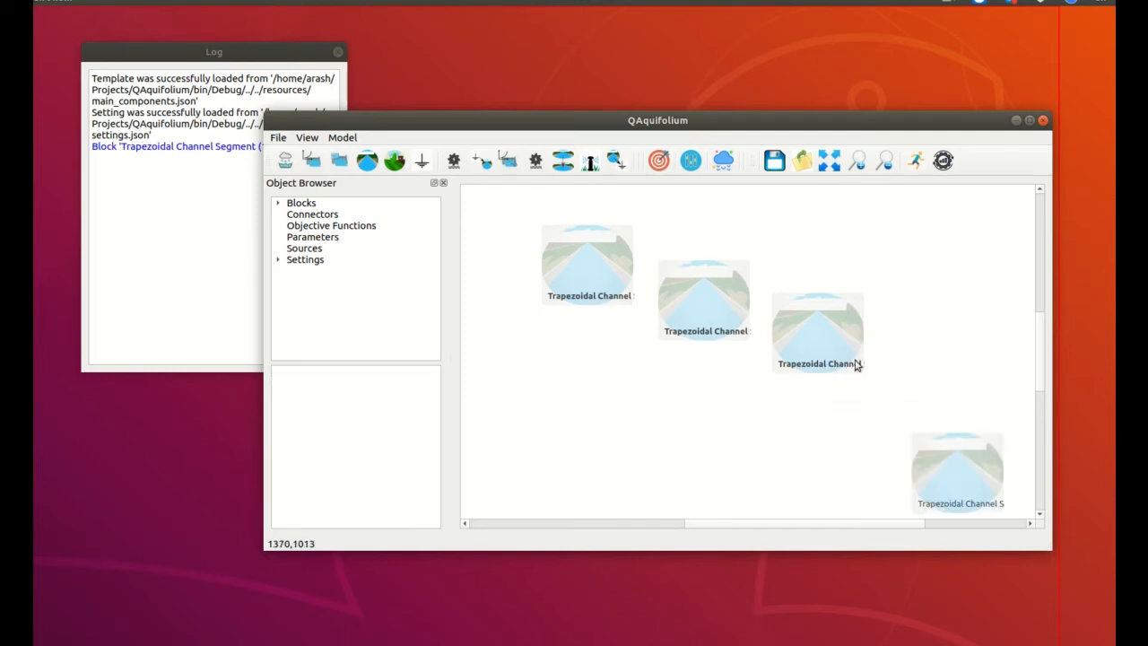
{"action": "left_click_drag", "start_coordinate": [943, 464], "coordinate": [922, 368]}
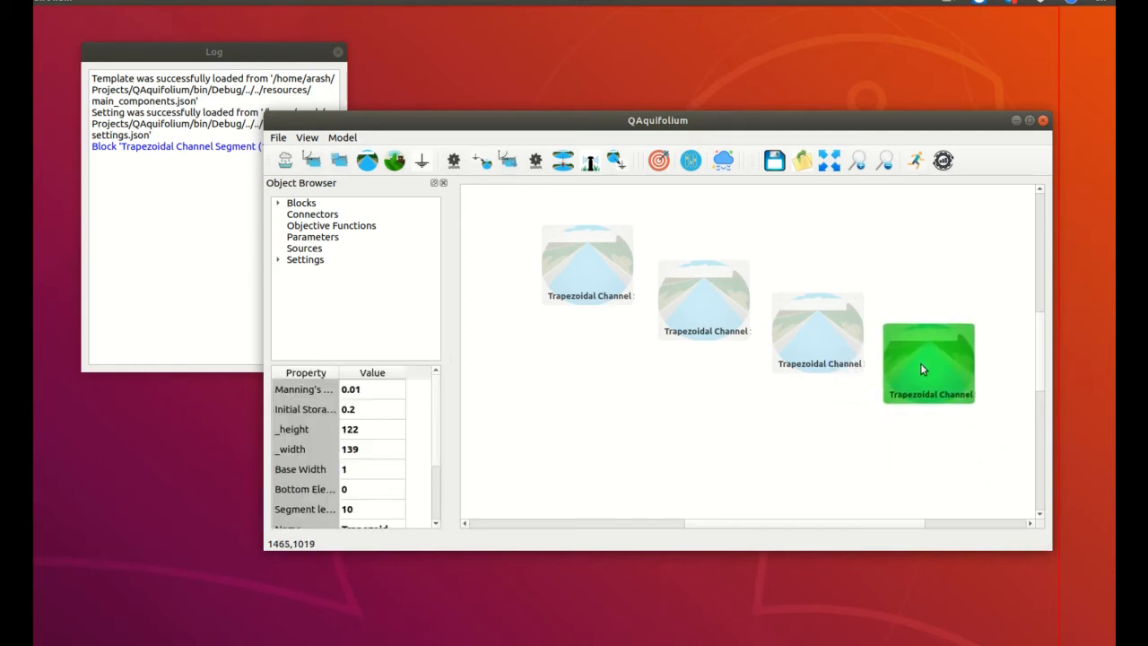
Shift all four channel segment blocks left and slightly up, keeping them in a descending row with room for another block.
{"action": "left_click_drag", "start_coordinate": [590, 280], "coordinate": [541, 265]}
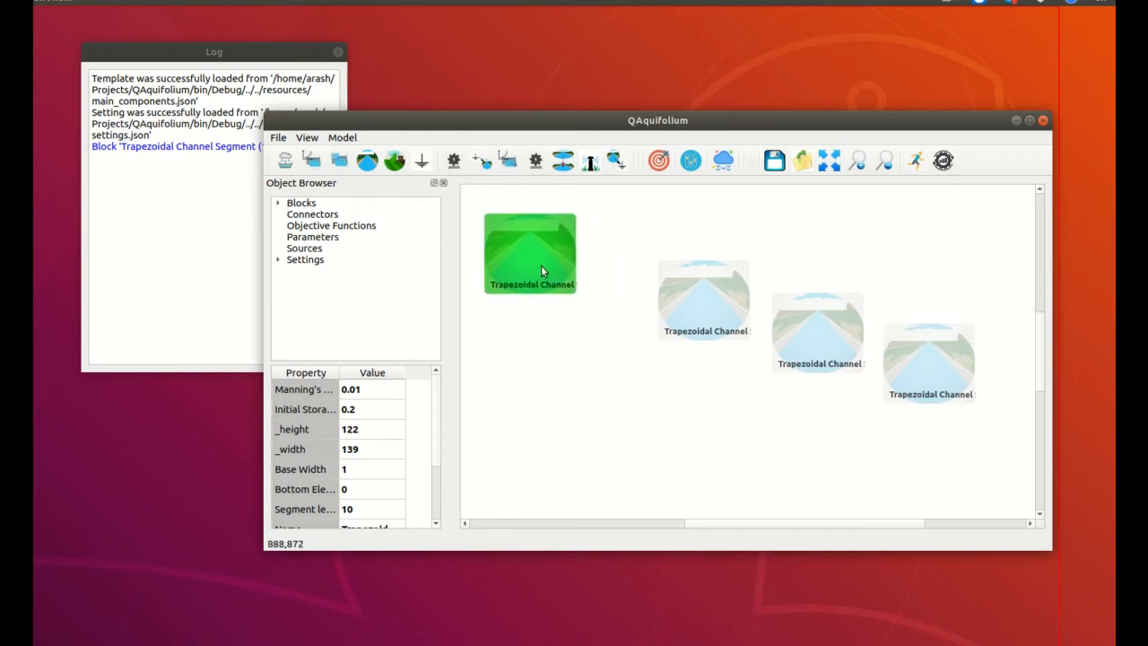
{"action": "left_click_drag", "start_coordinate": [699, 311], "coordinate": [629, 294]}
{"action": "left_click_drag", "start_coordinate": [821, 341], "coordinate": [748, 322]}
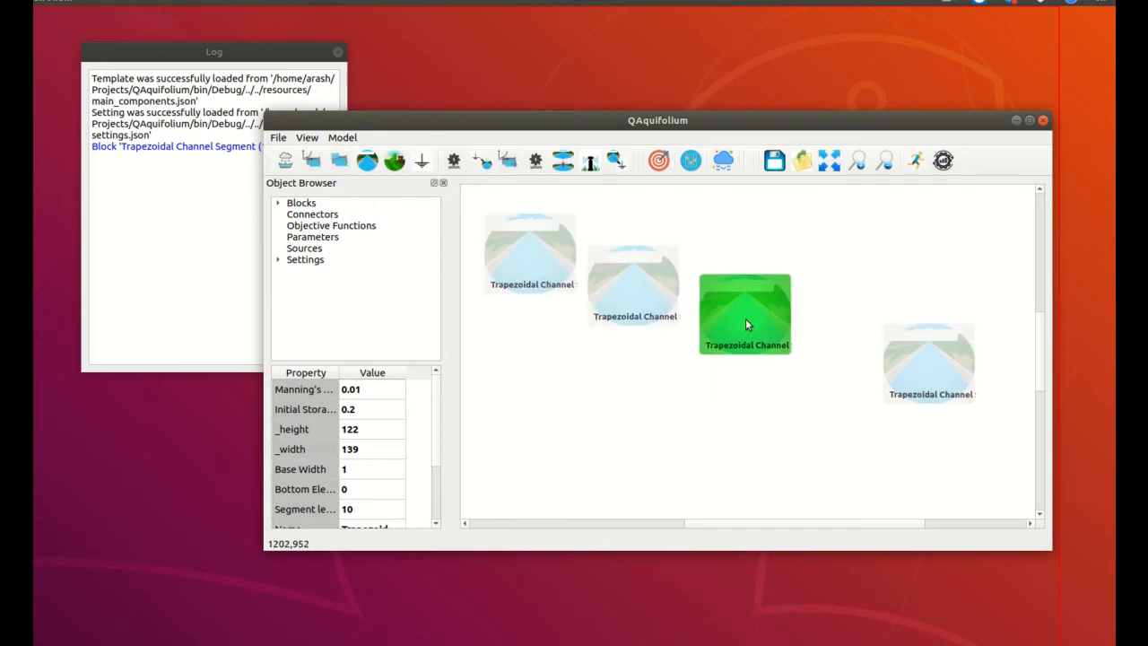
{"action": "left_click_drag", "start_coordinate": [924, 378], "coordinate": [856, 356]}
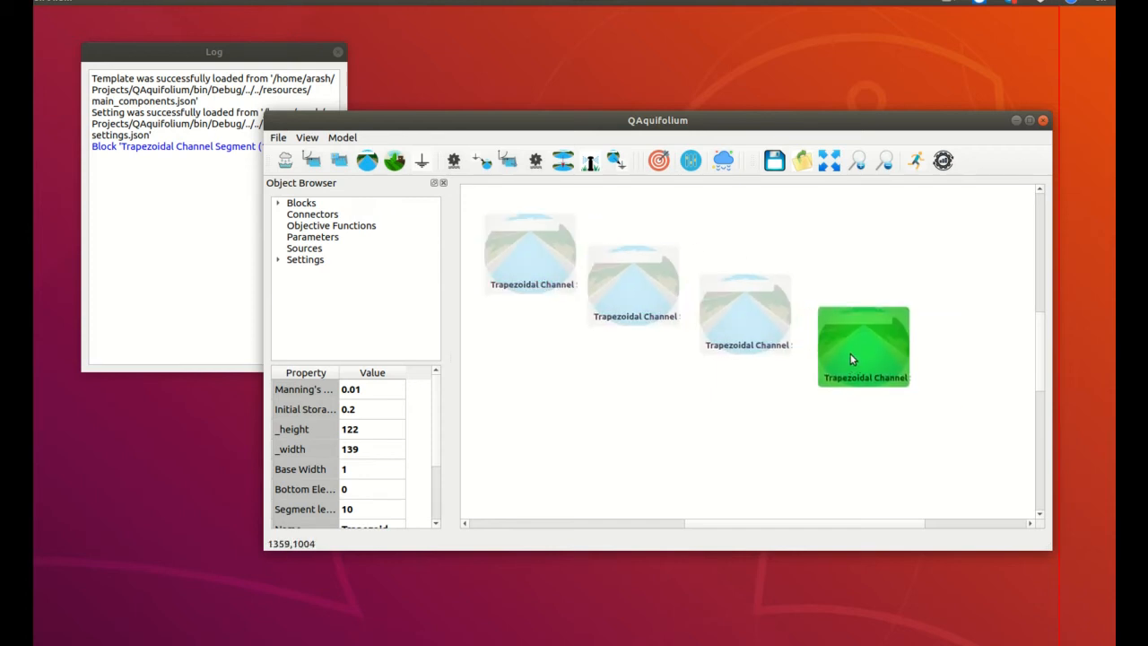
Duplicate the fourth channel segment block and place the fifth one at the lower end of the row.
{"action": "right_click", "coordinate": [853, 356]}
{"action": "left_click", "coordinate": [864, 378]}
{"action": "right_click", "coordinate": [887, 451]}
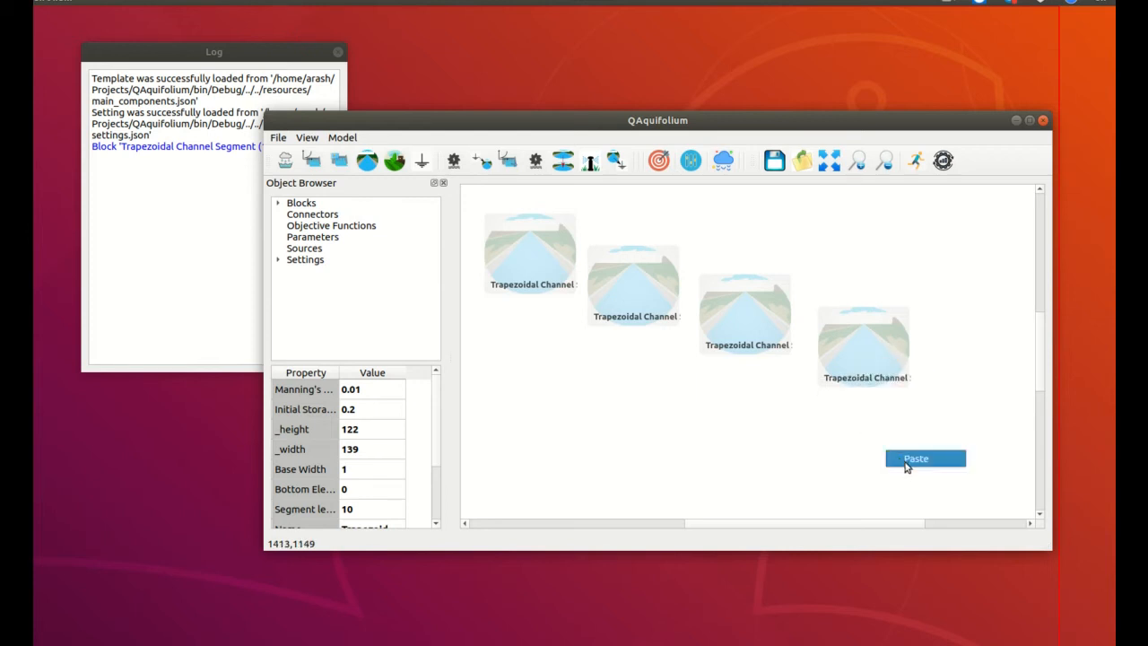
{"action": "left_click", "coordinate": [908, 462]}
{"action": "left_click_drag", "start_coordinate": [979, 474], "coordinate": [952, 366]}
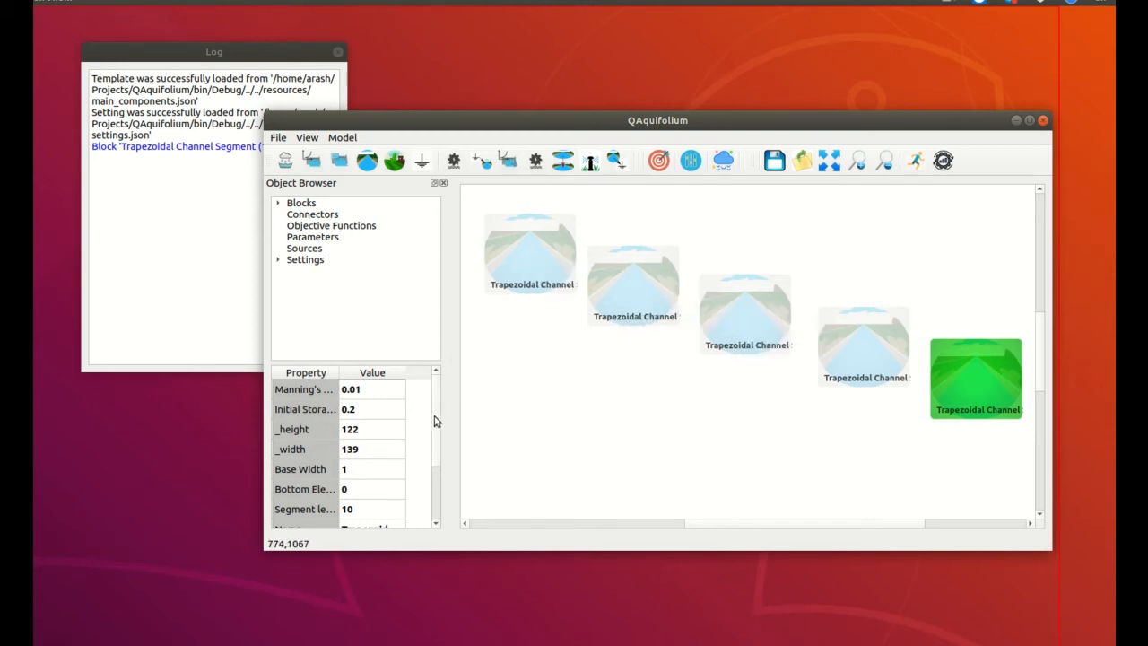
Review the fifth channel segment's properties and nudge the first segment block slightly up and left.
{"action": "left_click_drag", "start_coordinate": [434, 421], "coordinate": [448, 398]}
{"action": "left_click_drag", "start_coordinate": [439, 394], "coordinate": [436, 418]}
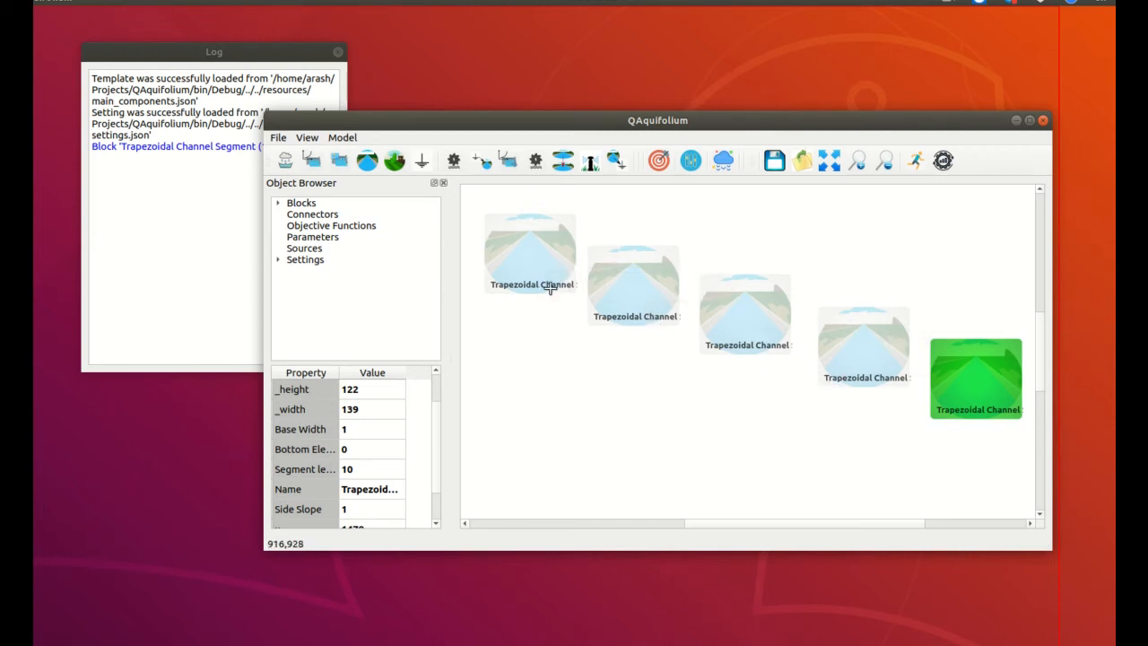
{"action": "left_click_drag", "start_coordinate": [547, 270], "coordinate": [539, 263]}
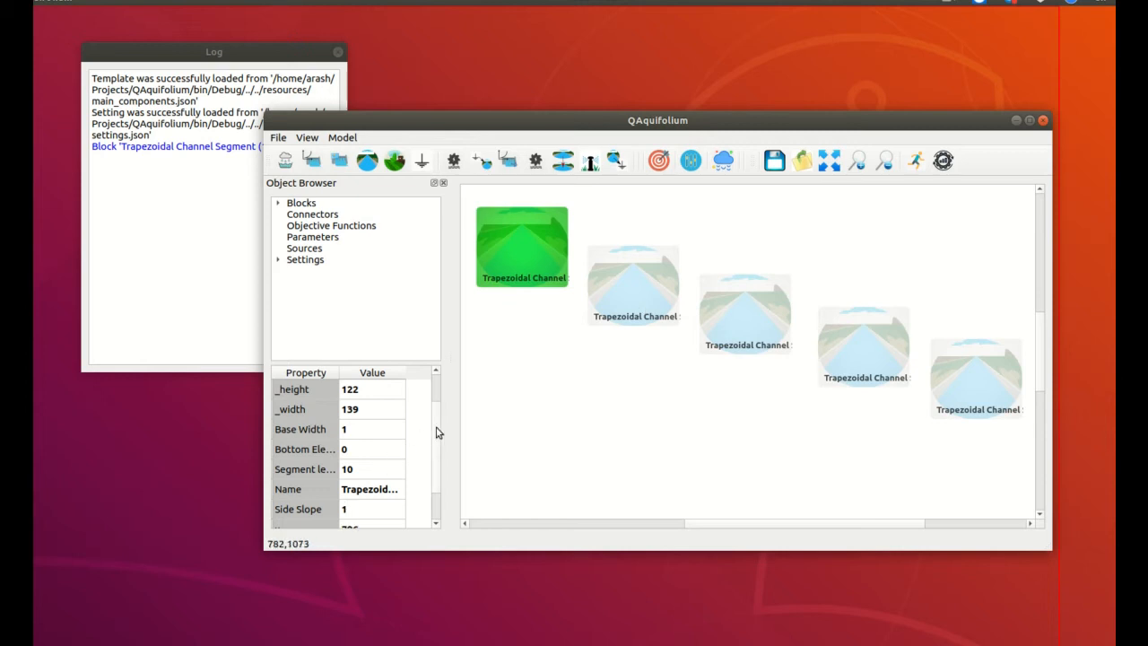
{"action": "left_click_drag", "start_coordinate": [437, 432], "coordinate": [436, 410]}
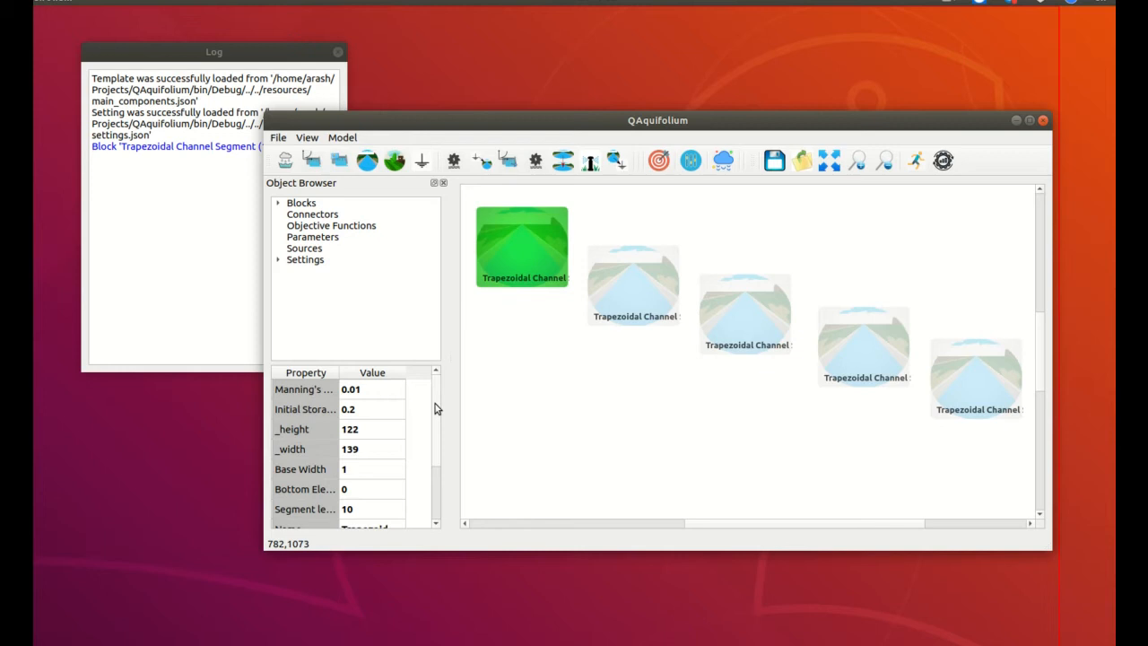
Lower the second channel segment's bottom elevation to a negative value.
{"action": "left_click", "coordinate": [590, 305]}
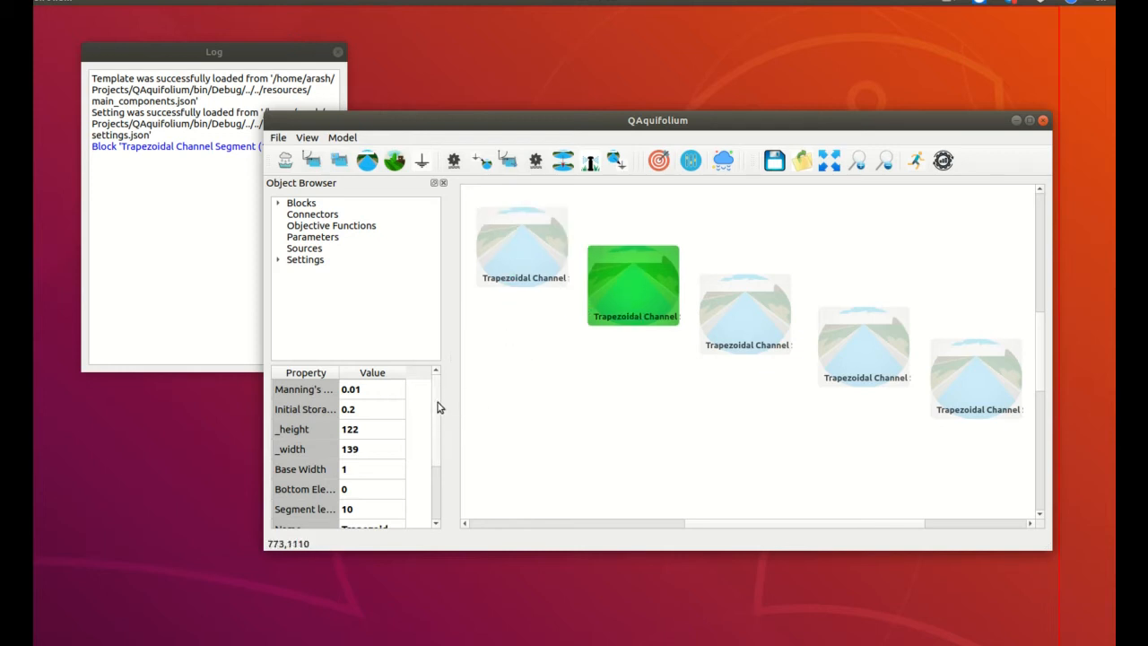
{"action": "left_click_drag", "start_coordinate": [440, 415], "coordinate": [437, 462]}
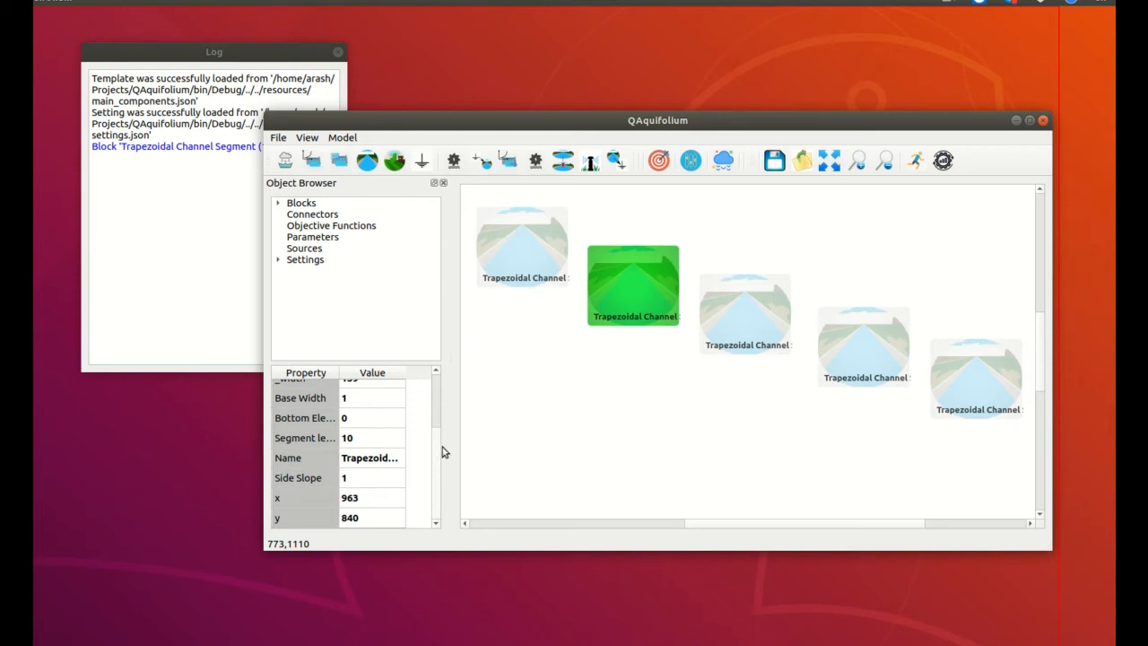
{"action": "left_click_drag", "start_coordinate": [440, 449], "coordinate": [444, 418]}
{"action": "left_click", "coordinate": [373, 466]}
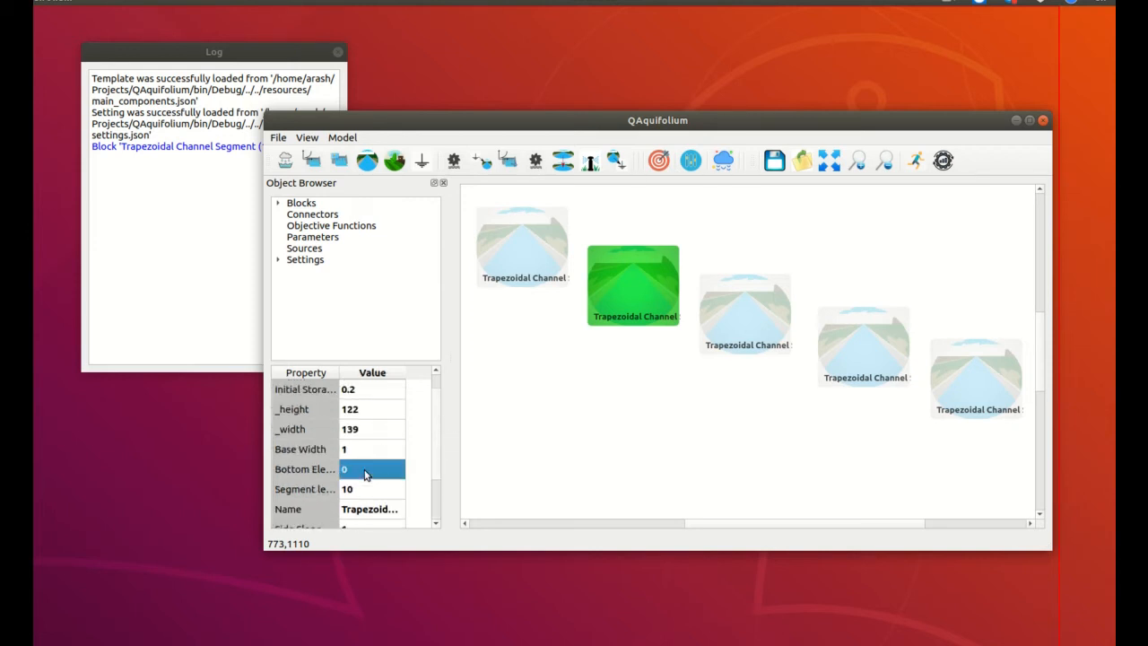
{"action": "left_click", "coordinate": [373, 467]}
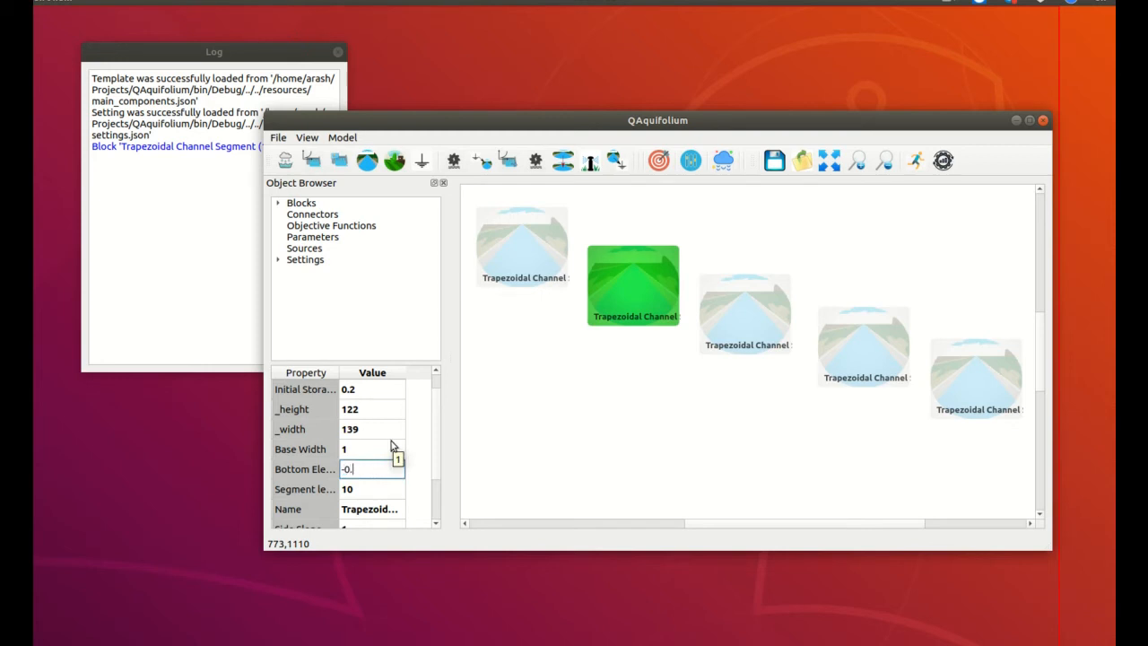
{"action": "key", "text": "Return"}
Set the third channel segment's bottom elevation to -0.2.
{"action": "left_click", "coordinate": [742, 317]}
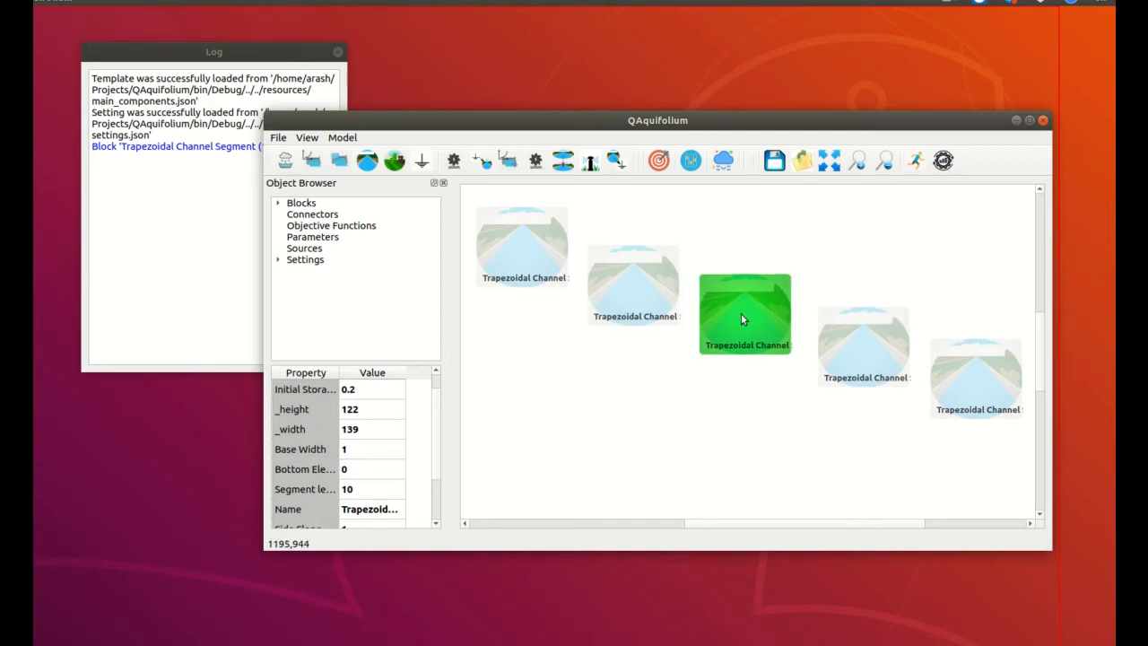
{"action": "left_click", "coordinate": [358, 469]}
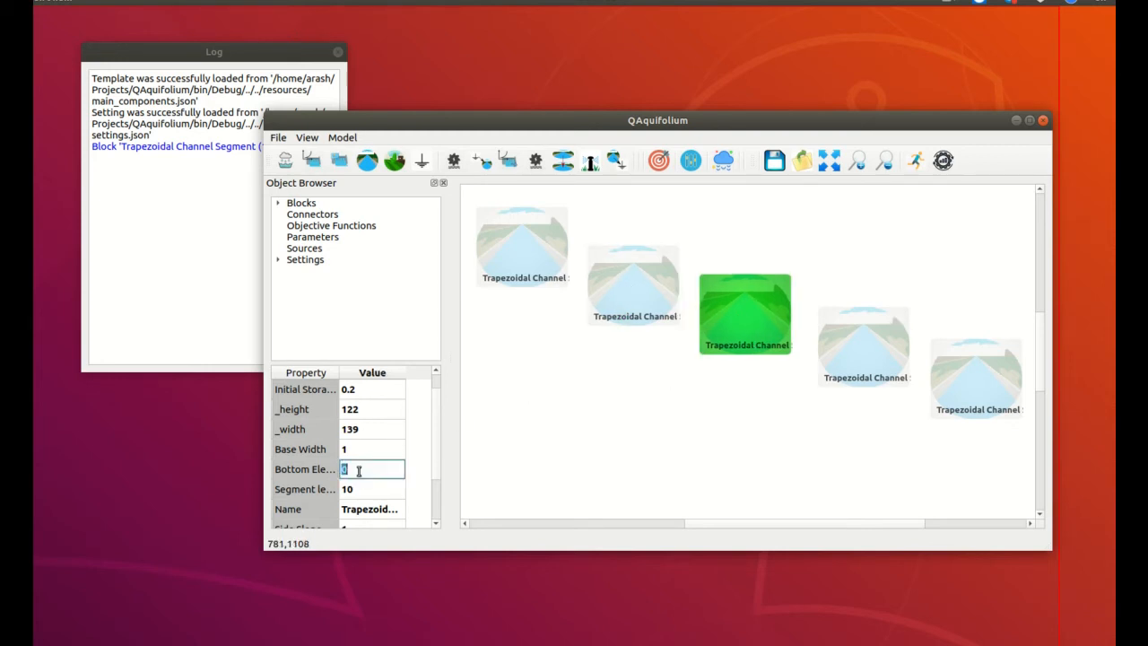
{"action": "type", "text": "-0.2"}
{"action": "key", "text": "Return"}
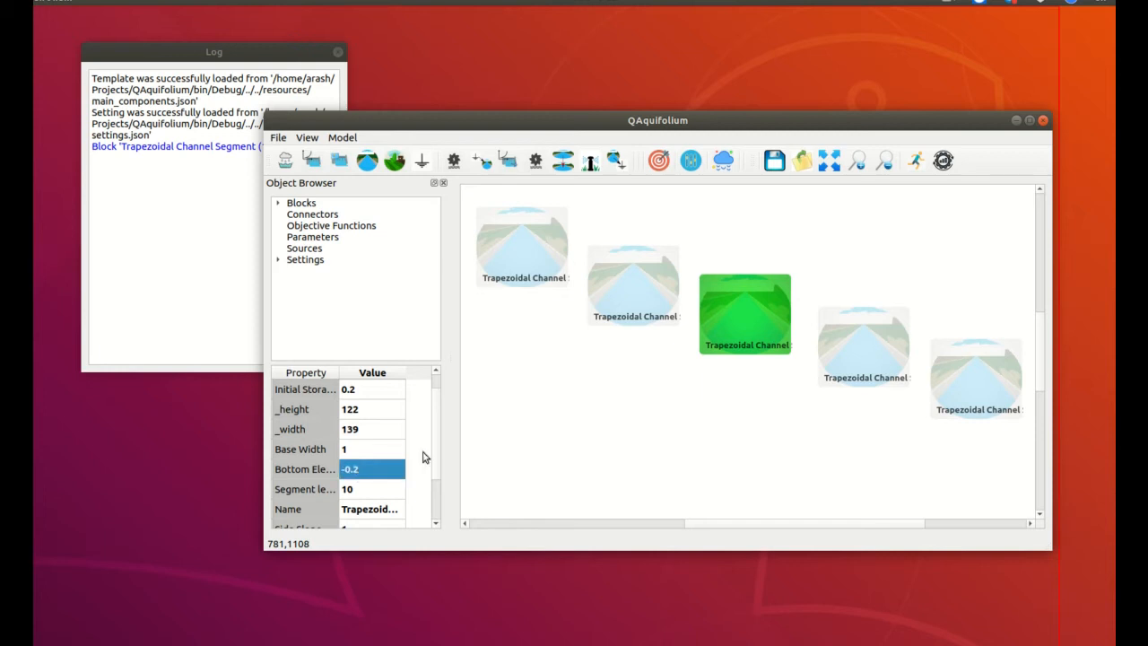
Set the fourth channel segment's bottom elevation to -0.2.
{"action": "left_click", "coordinate": [848, 359]}
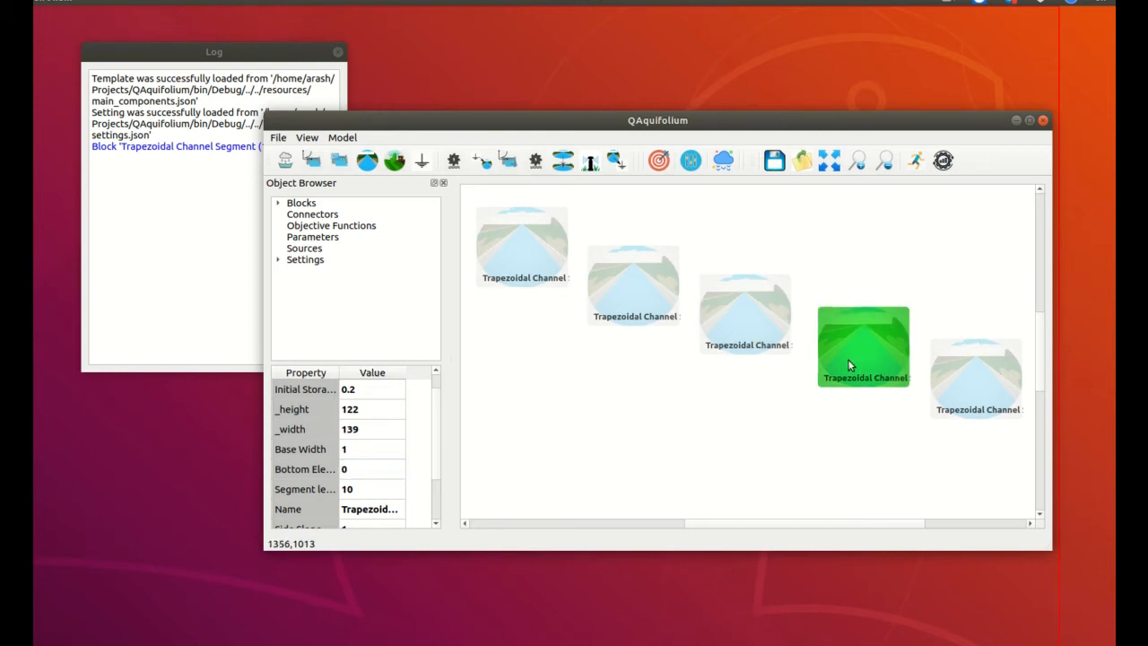
{"action": "left_click", "coordinate": [353, 472]}
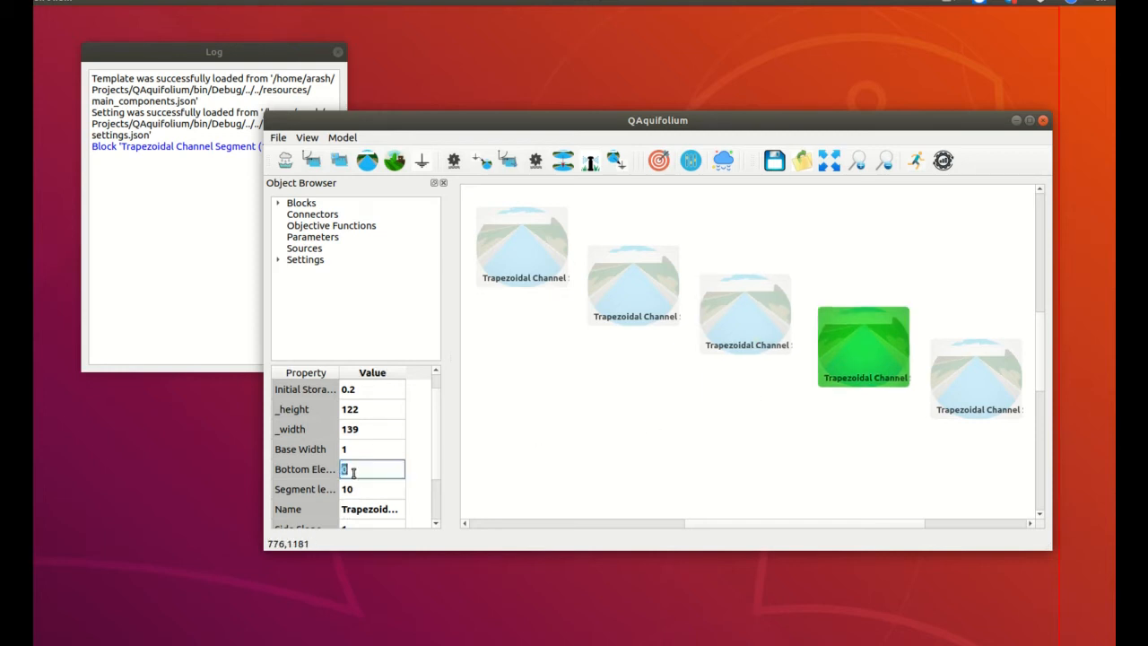
{"action": "type", "text": "-0.2"}
{"action": "key", "text": "Return"}
Set the fifth channel segment's bottom elevation to -0.4.
{"action": "left_click", "coordinate": [943, 386]}
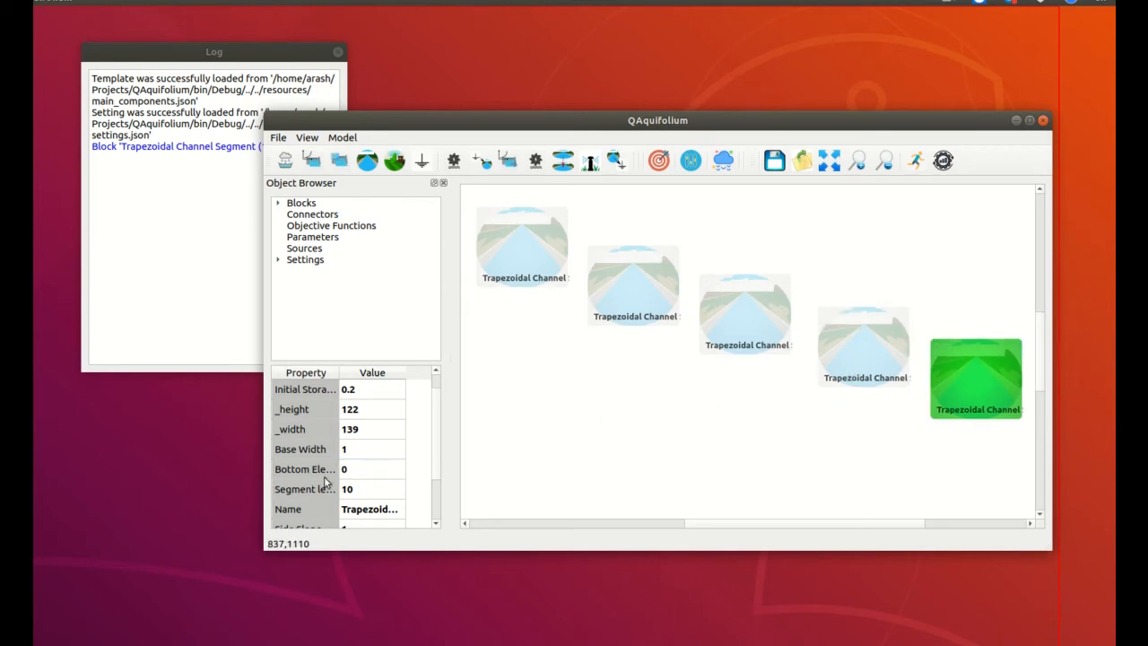
{"action": "left_click", "coordinate": [359, 467]}
{"action": "type", "text": "-0."}
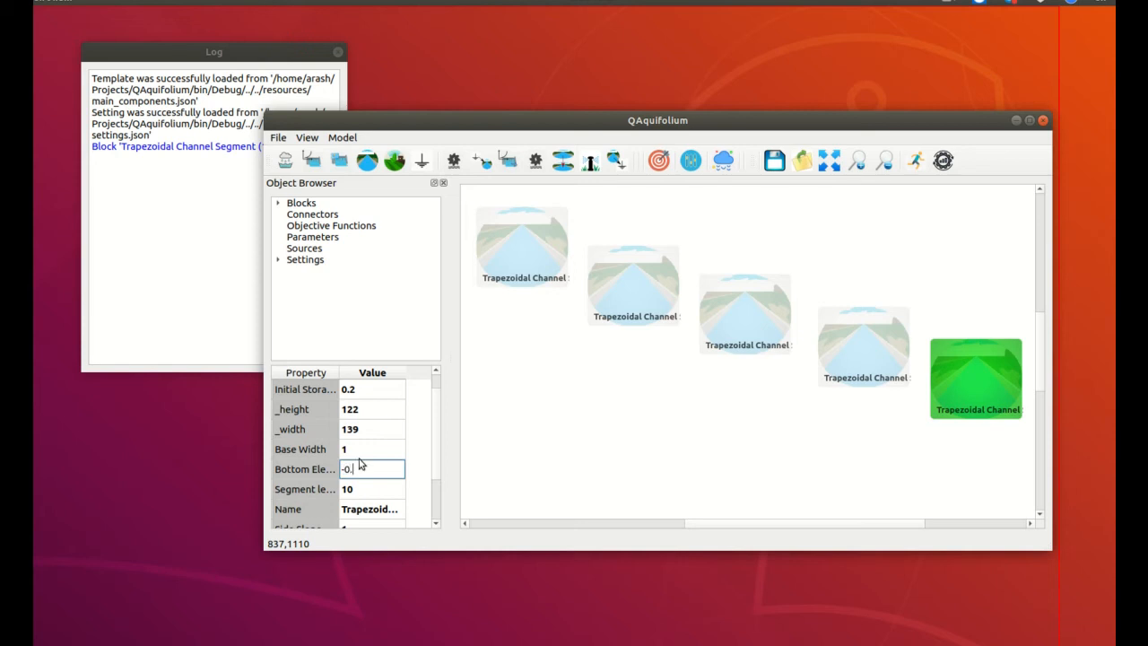
{"action": "type", "text": "4"}
{"action": "key", "text": "Return"}
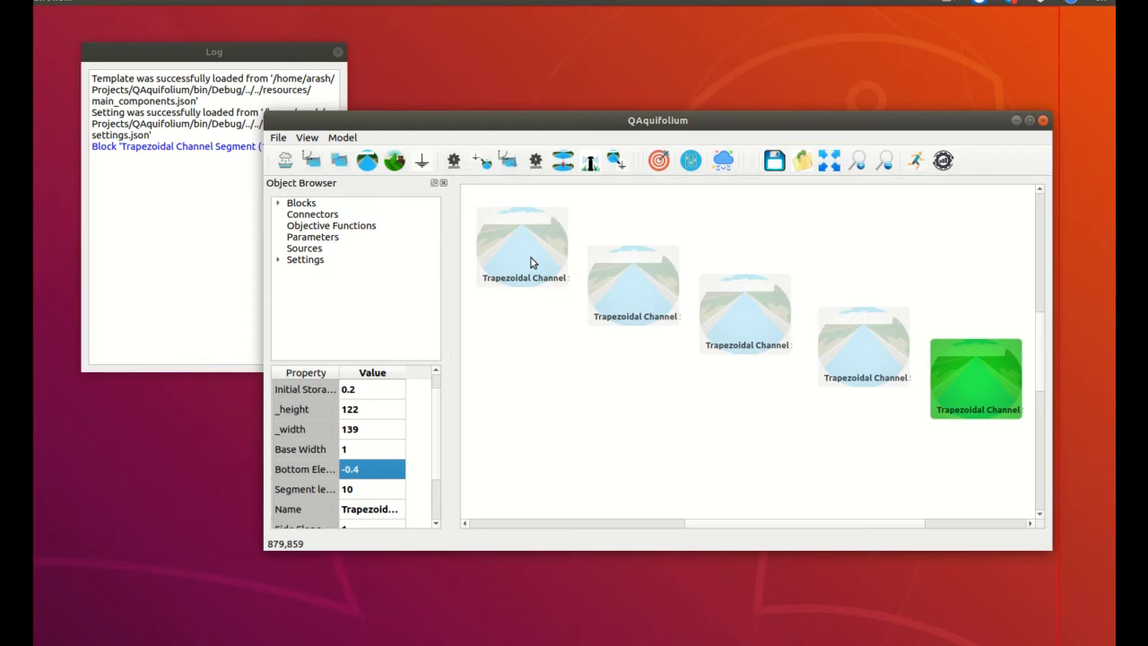
Shift the first channel segment block slightly up and left, and link it to the second segment with a channel connector.
{"action": "left_click_drag", "start_coordinate": [530, 262], "coordinate": [523, 256]}
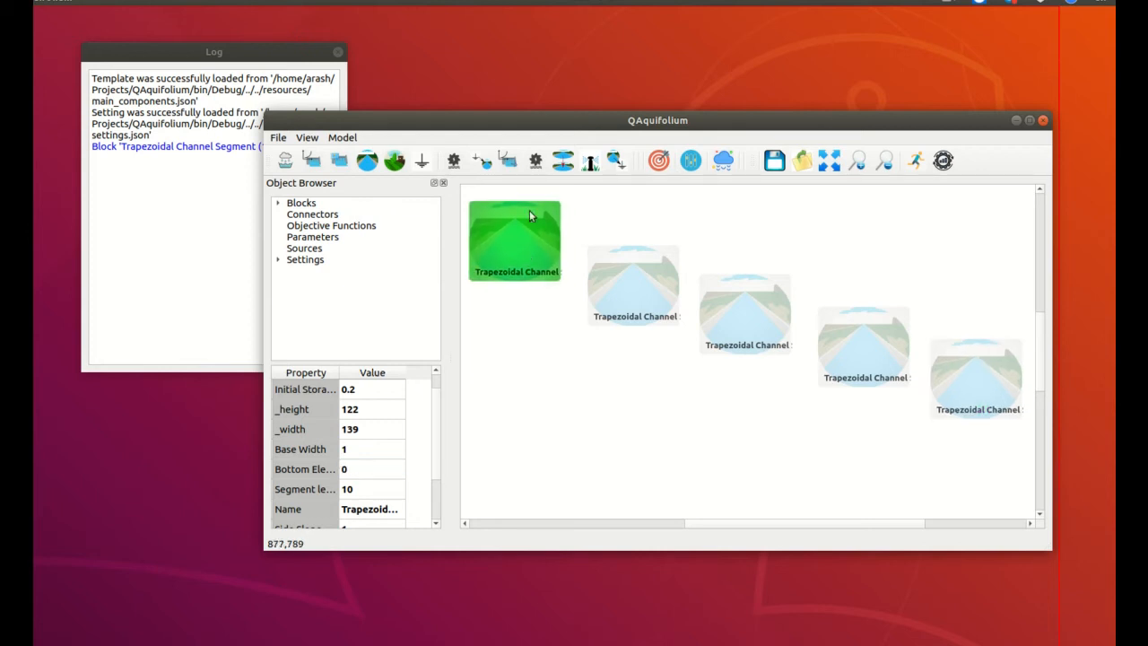
{"action": "left_click", "coordinate": [563, 168]}
{"action": "left_click_drag", "start_coordinate": [558, 237], "coordinate": [598, 284]}
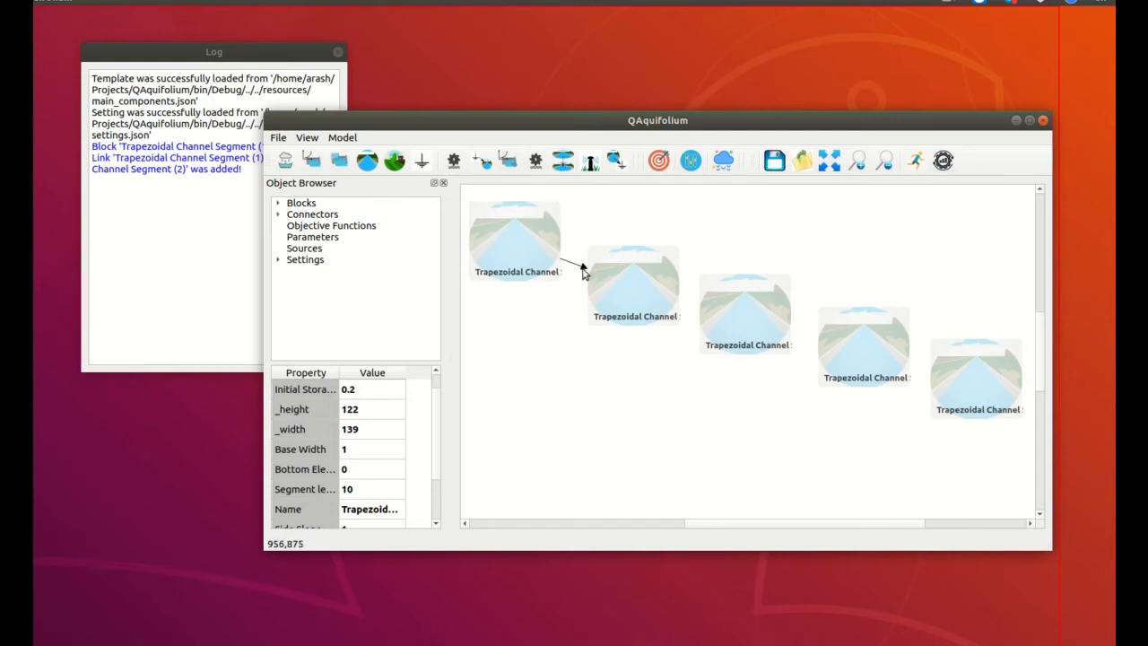
Link the second, third, fourth and fifth channel segments in downstream order using the same type of channel connector.
{"action": "left_click", "coordinate": [565, 166]}
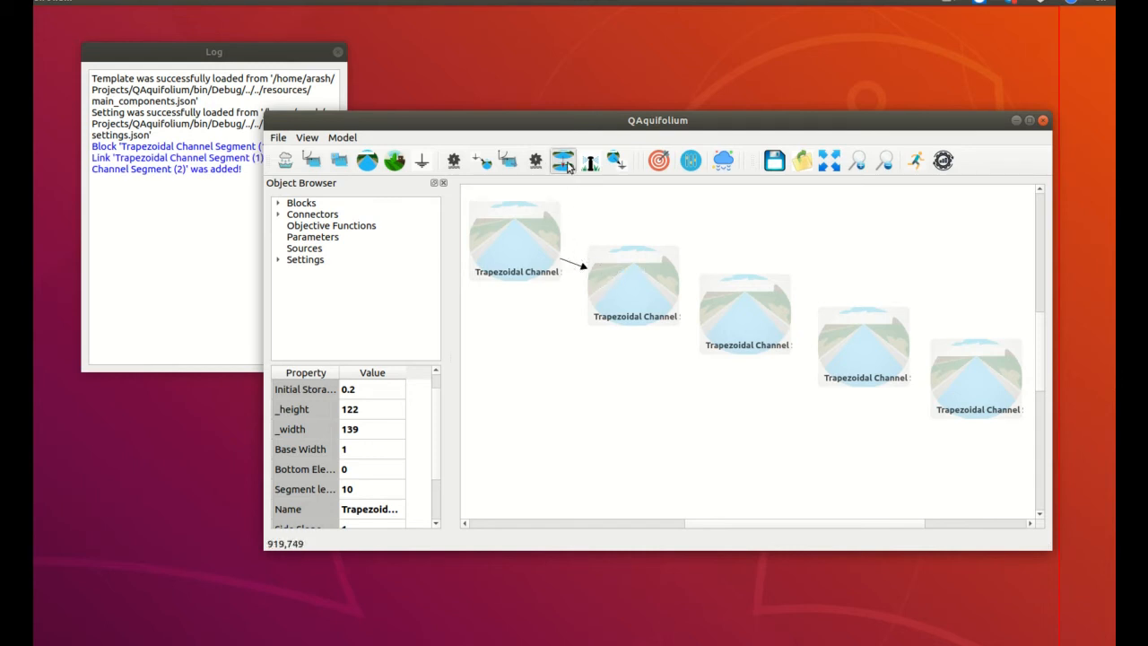
{"action": "left_click", "coordinate": [673, 299]}
{"action": "left_click", "coordinate": [723, 324]}
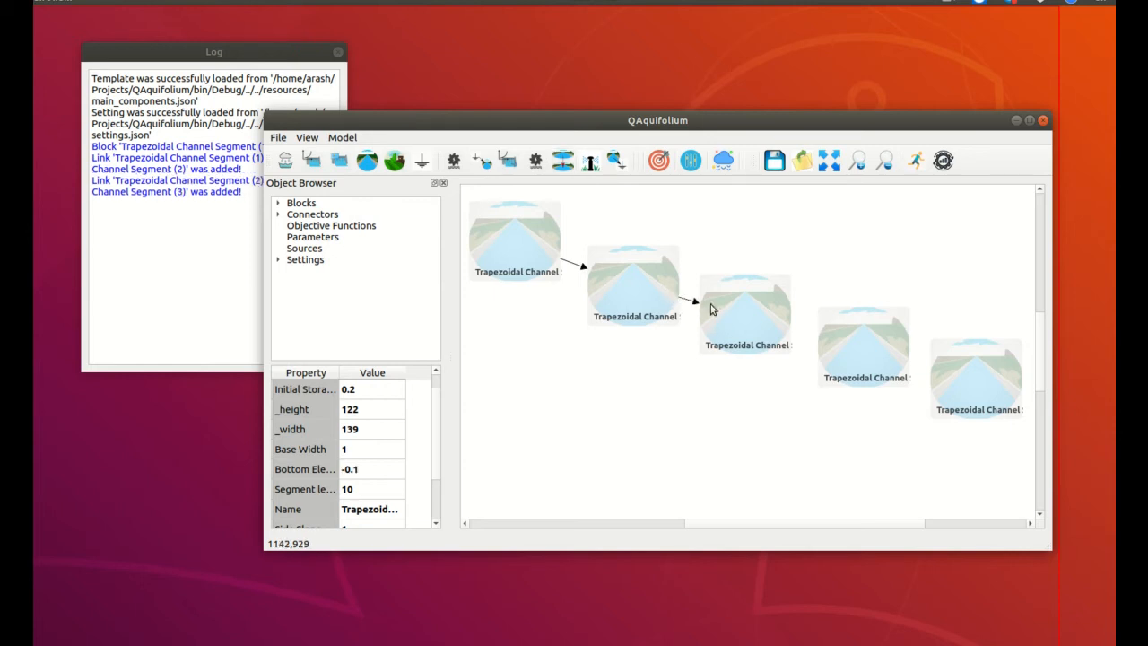
{"action": "left_click", "coordinate": [563, 160]}
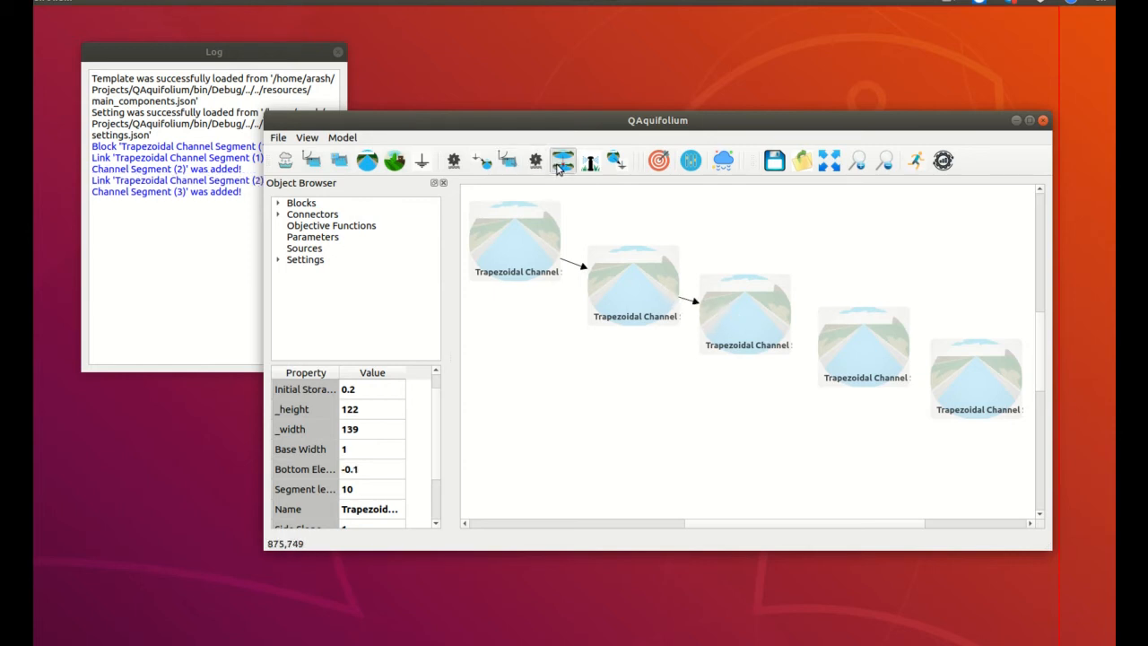
{"action": "left_click", "coordinate": [834, 348]}
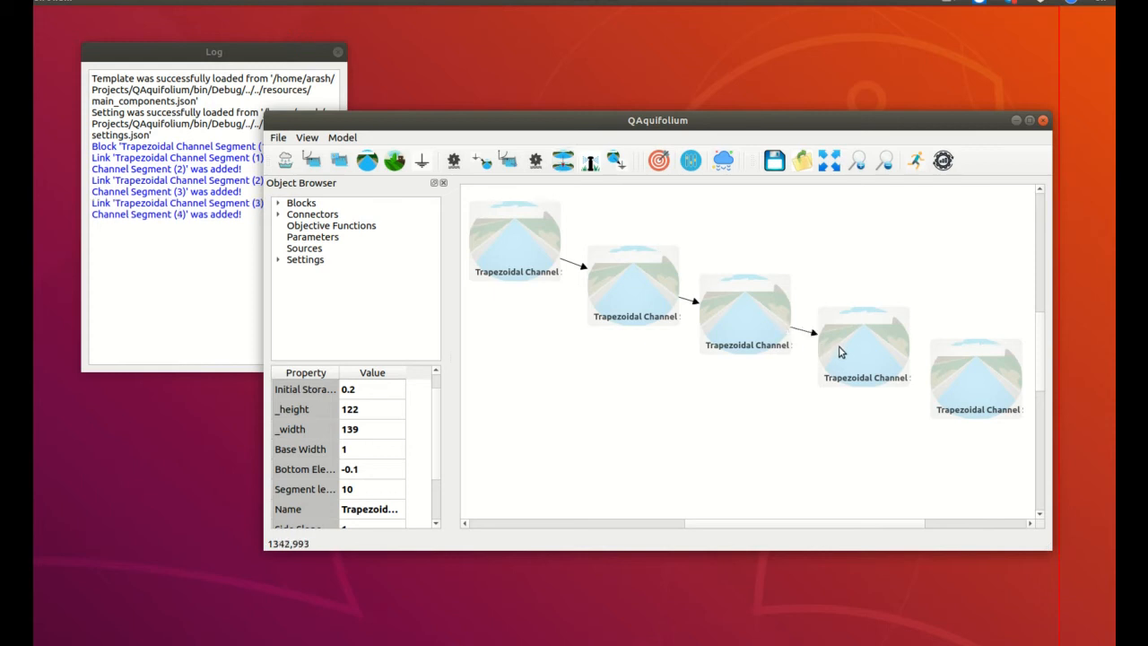
{"action": "left_click", "coordinate": [564, 160]}
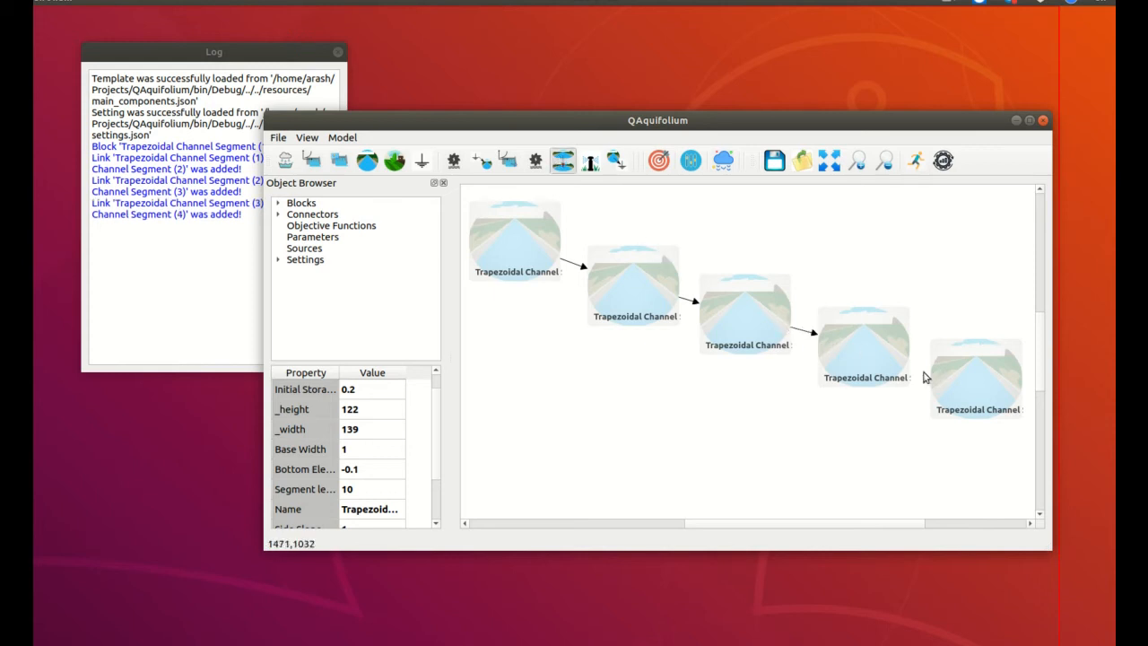
{"action": "left_click_drag", "start_coordinate": [909, 362], "coordinate": [948, 387]}
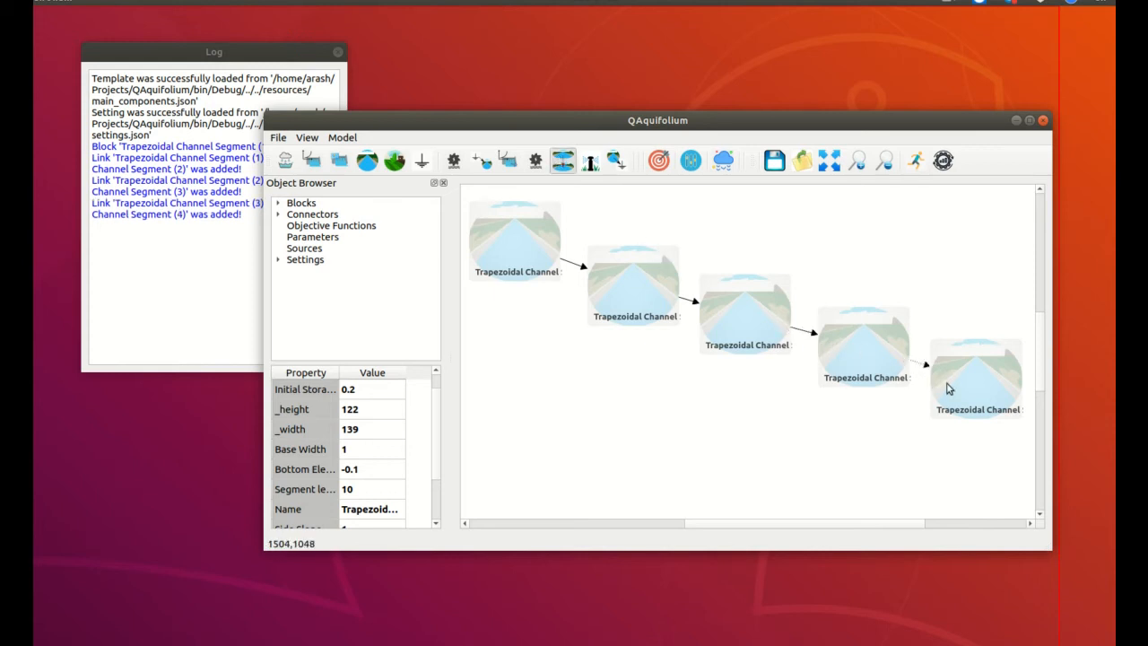
{"action": "left_click", "coordinate": [579, 268]}
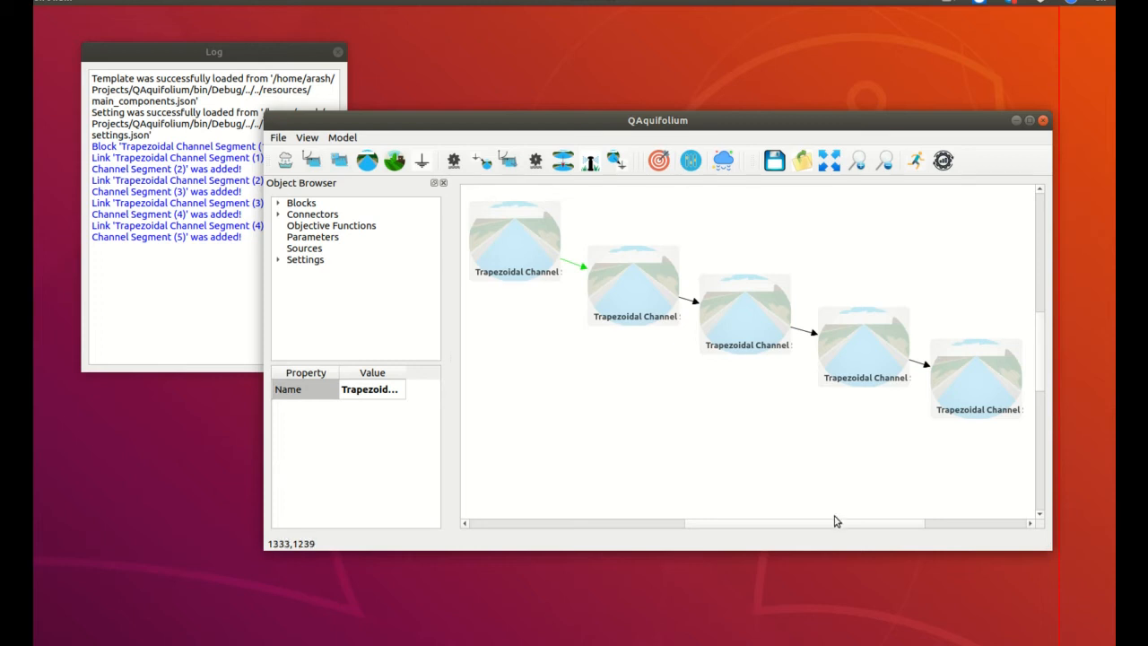
Make the model window taller and move the Log window further left, keeping the model window in front.
{"action": "left_click_drag", "start_coordinate": [752, 549], "coordinate": [759, 592]}
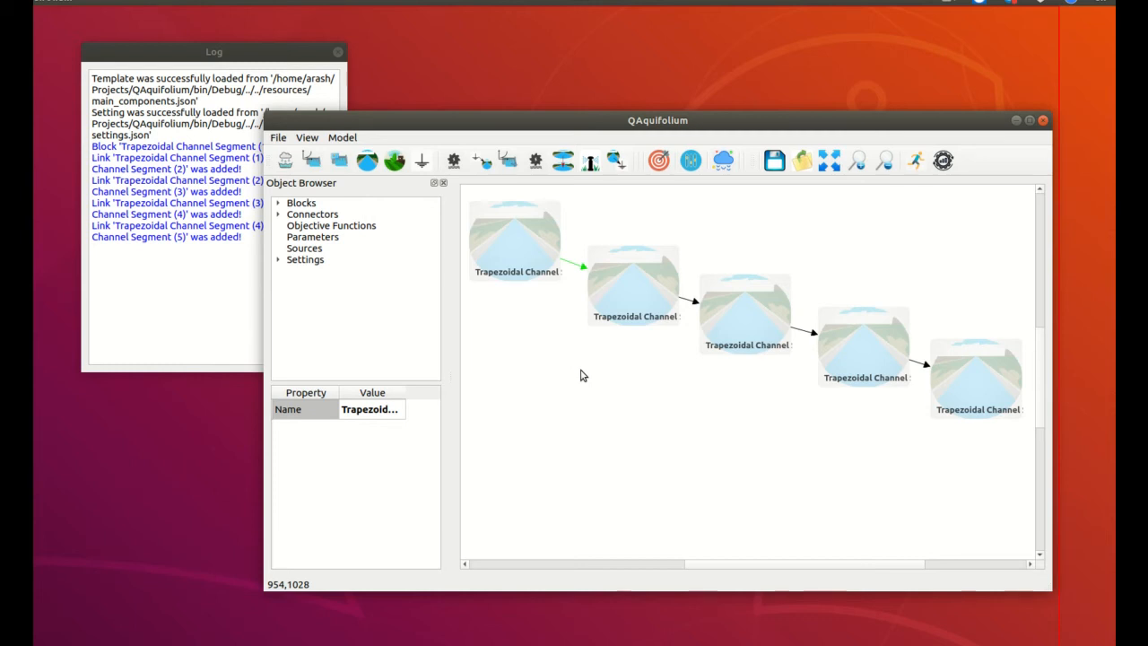
{"action": "left_click", "coordinate": [216, 52]}
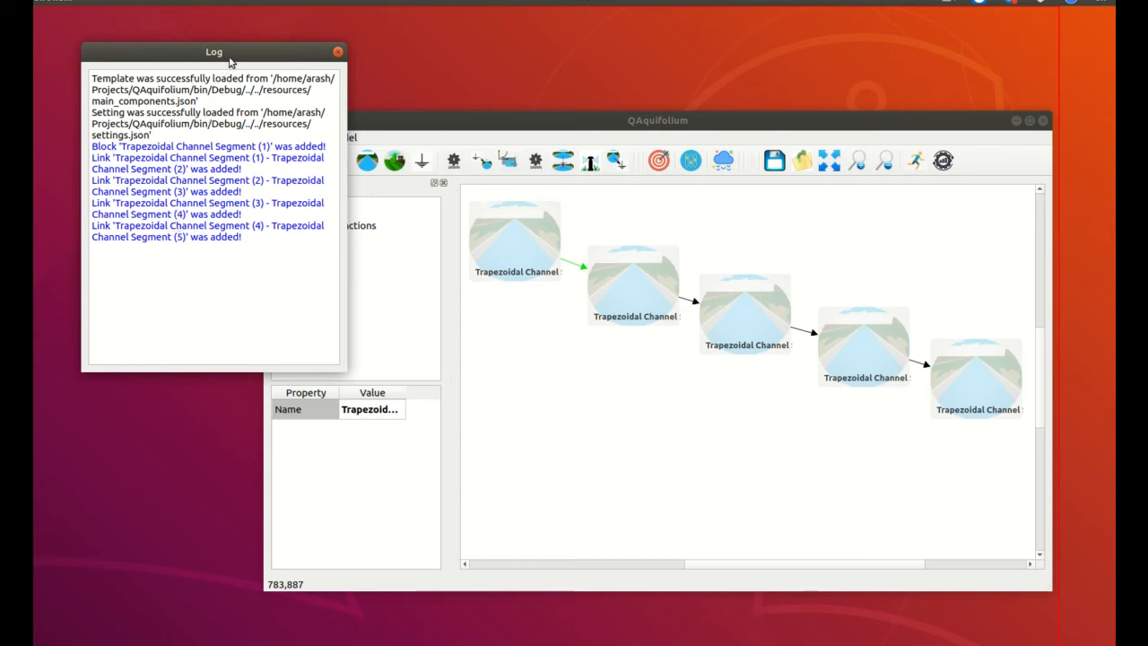
{"action": "left_click_drag", "start_coordinate": [223, 57], "coordinate": [161, 71]}
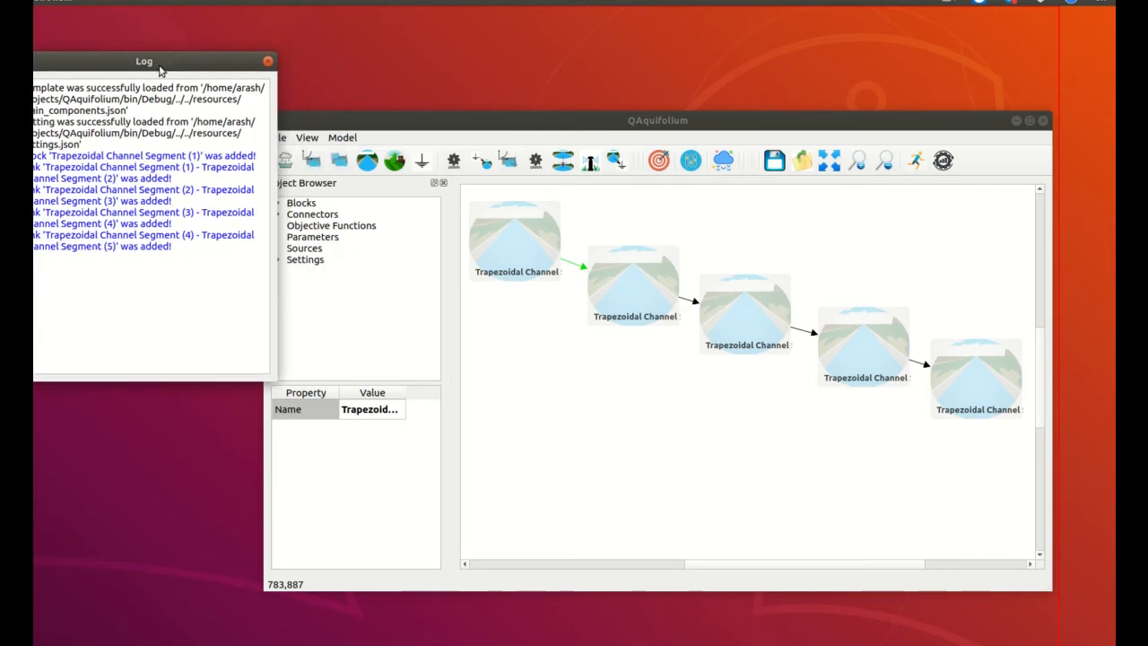
{"action": "left_click", "coordinate": [504, 118]}
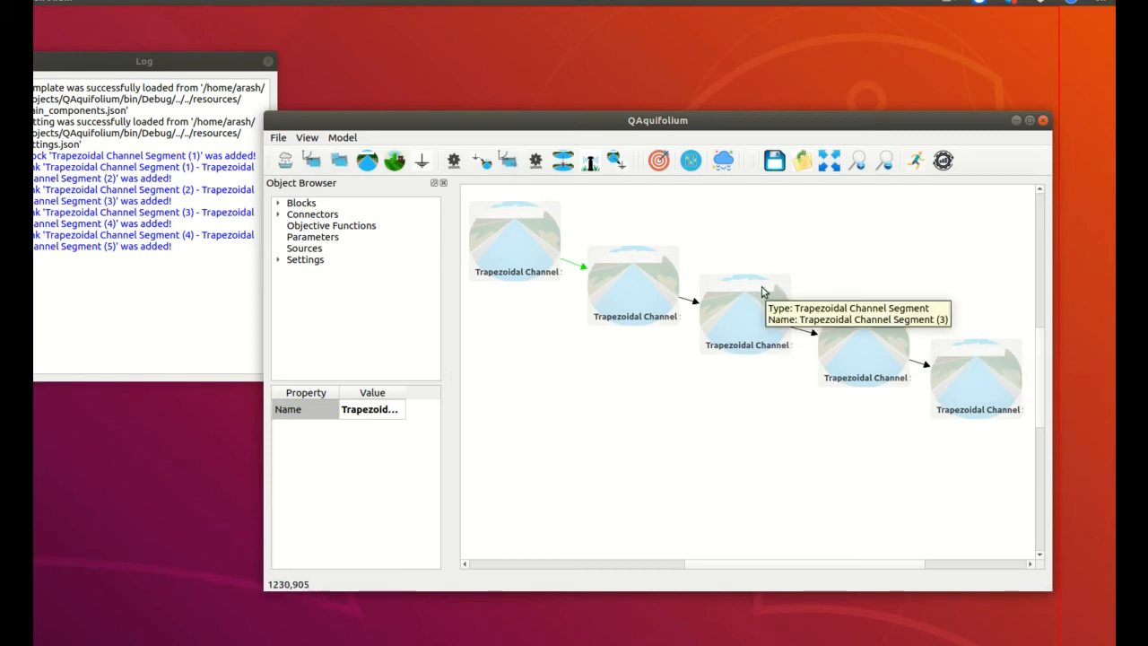
Expand the Settings, Blocks and Connectors groups in the Object Browser and widen it to fit the item names.
{"action": "left_click", "coordinate": [278, 260]}
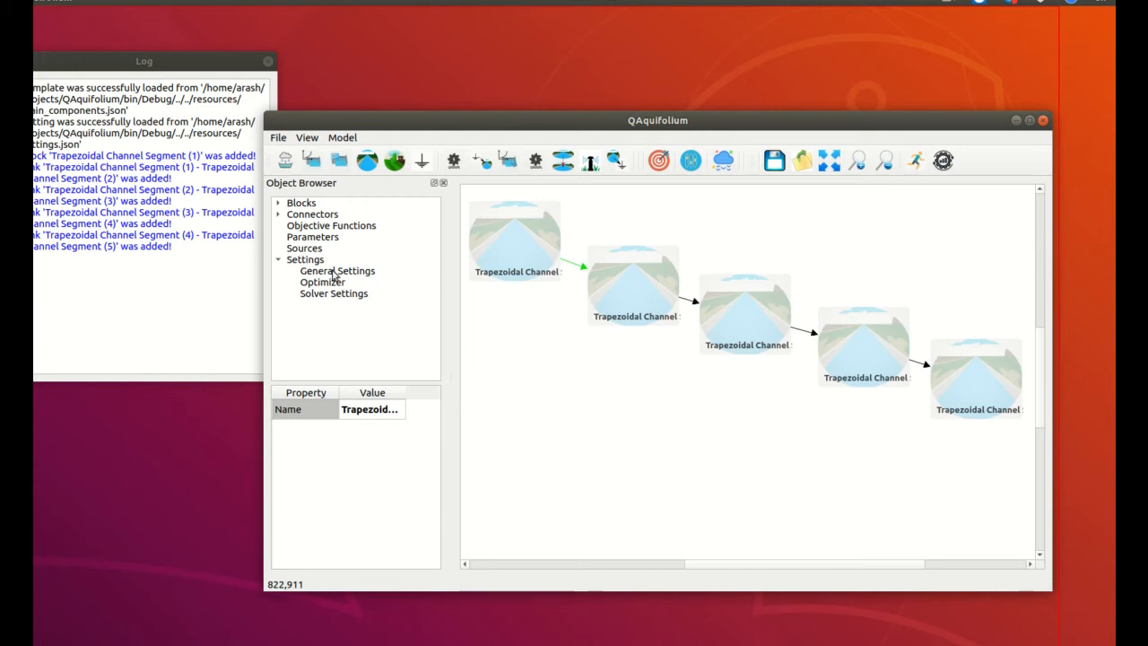
{"action": "left_click", "coordinate": [279, 205]}
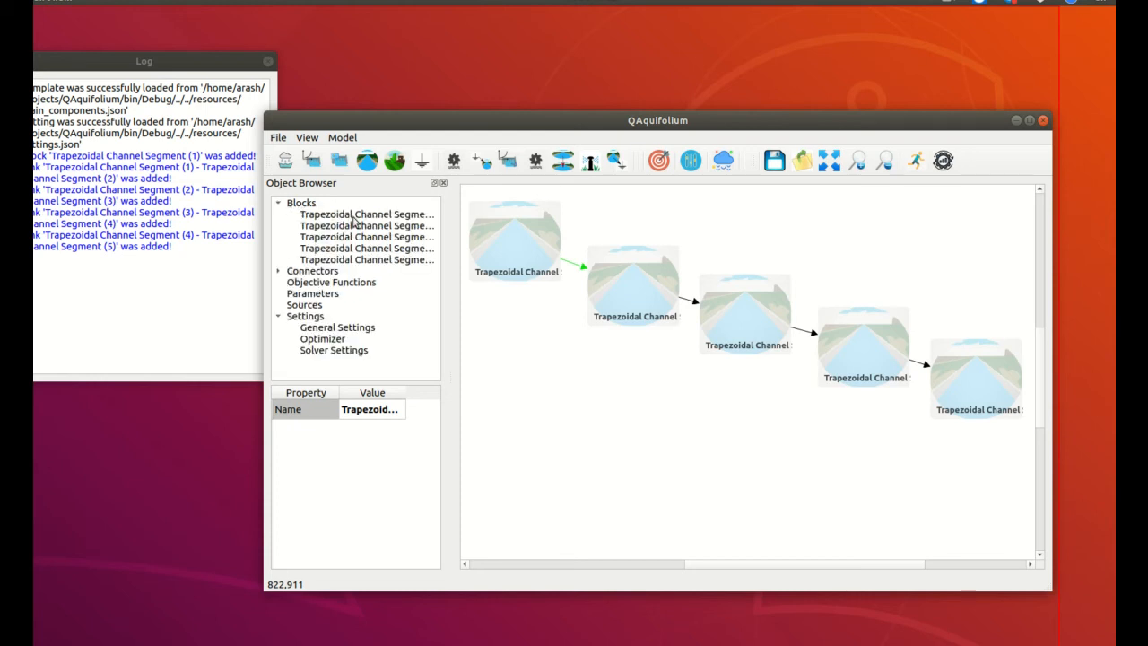
{"action": "left_click_drag", "start_coordinate": [444, 227], "coordinate": [476, 227]}
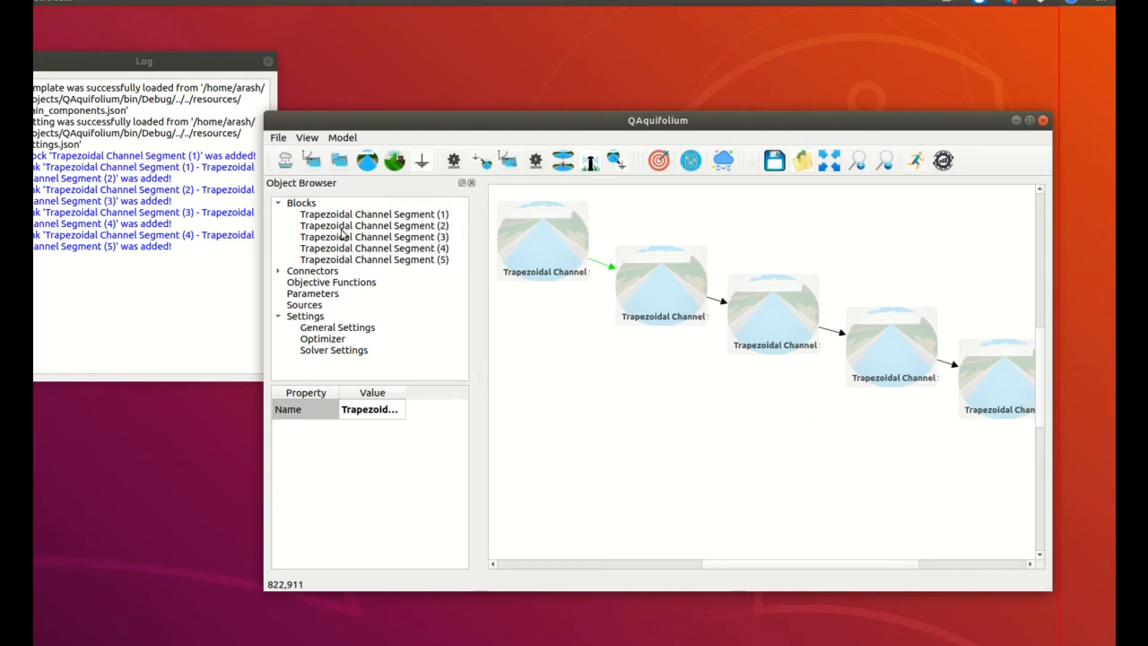
{"action": "left_click", "coordinate": [278, 271]}
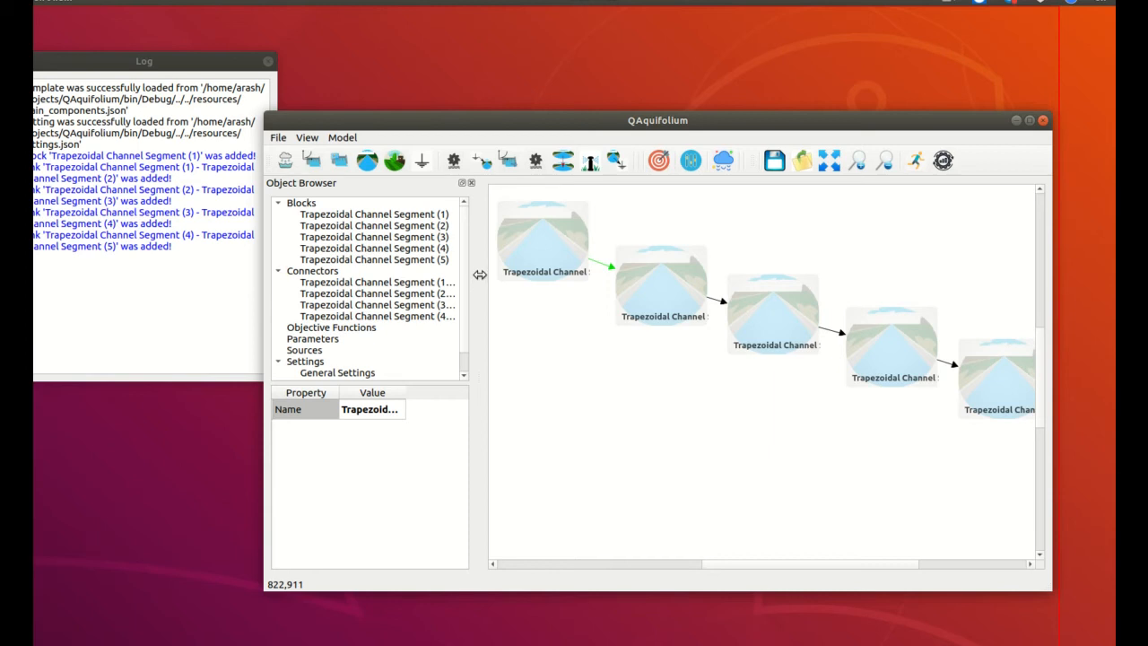
{"action": "left_click_drag", "start_coordinate": [480, 275], "coordinate": [488, 275]}
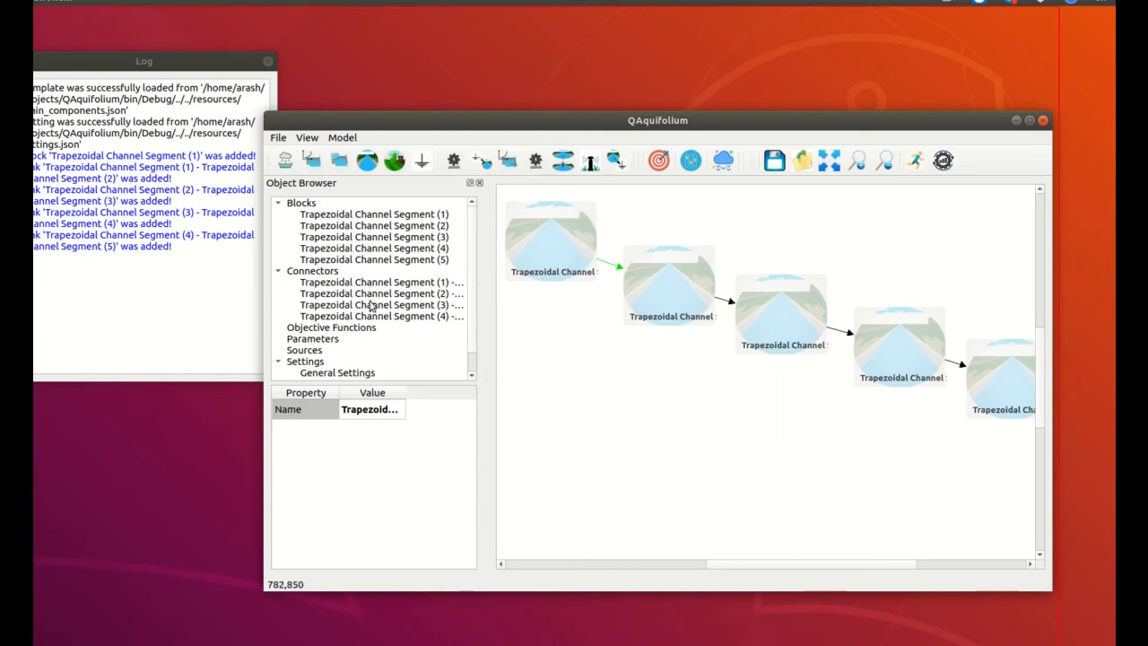
Display the simulation properties under General Settings.
{"action": "scroll", "coordinate": [350, 333], "scroll_direction": "down", "scroll_amount": 1}
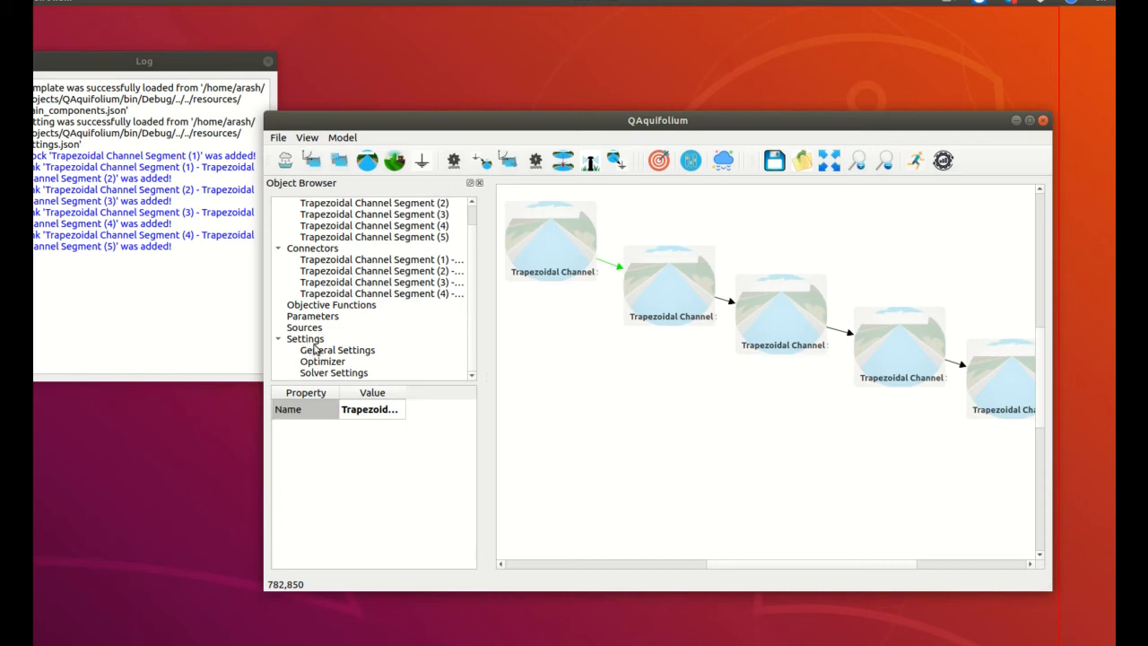
{"action": "left_click", "coordinate": [322, 357]}
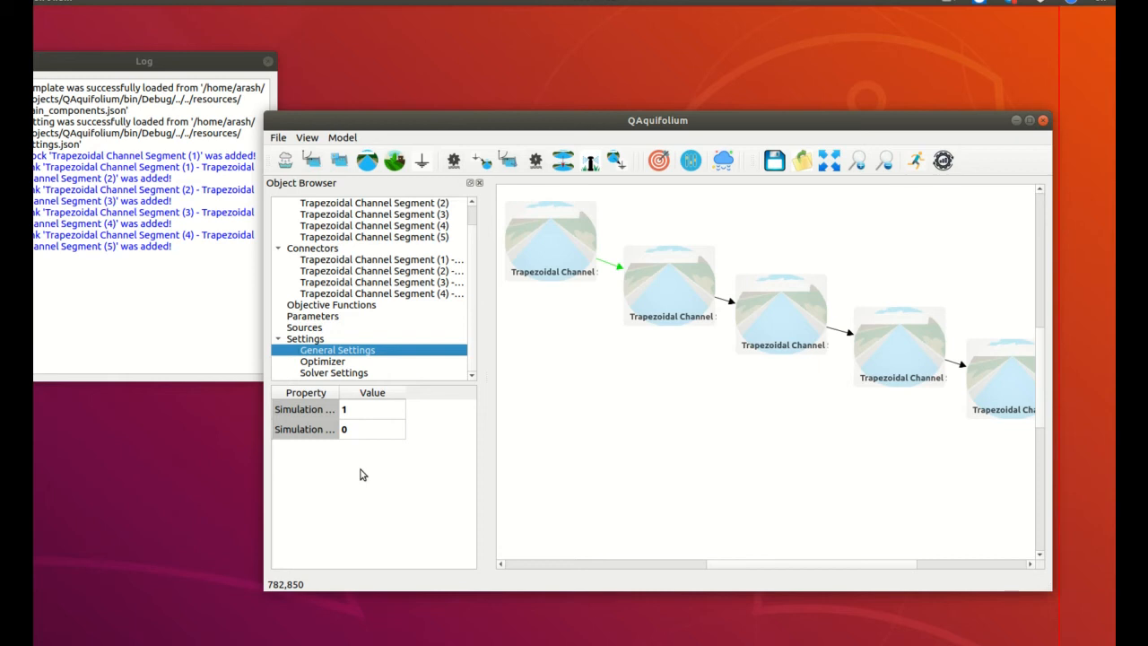
{"action": "left_click_drag", "start_coordinate": [733, 565], "coordinate": [735, 565]}
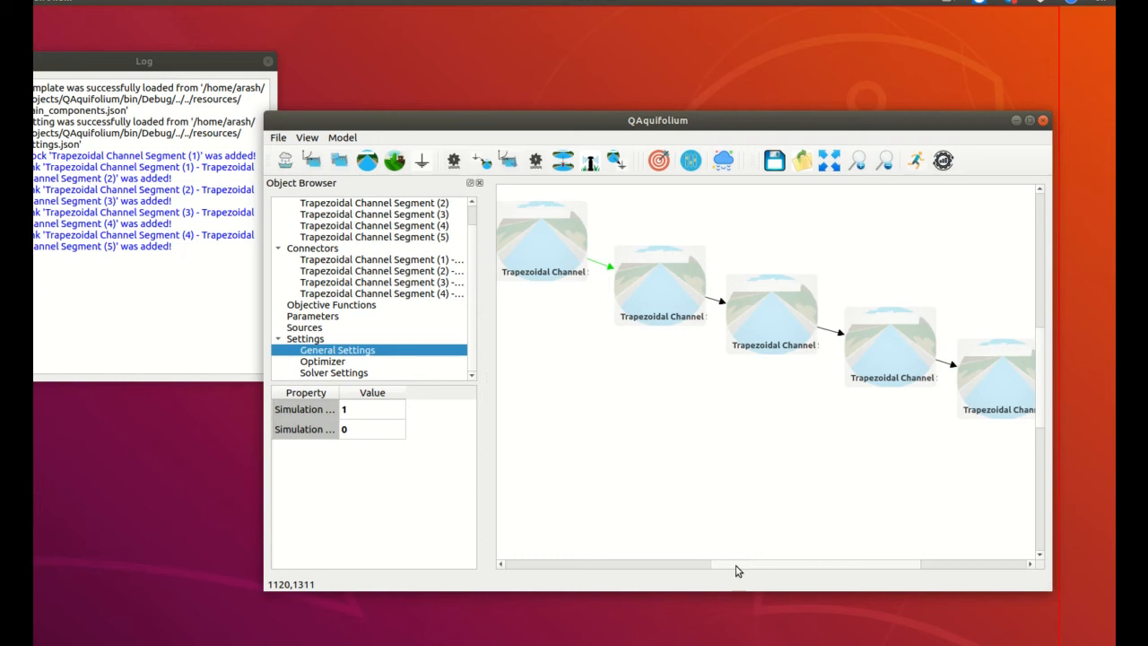
{"action": "left_click_drag", "start_coordinate": [736, 566], "coordinate": [737, 567]}
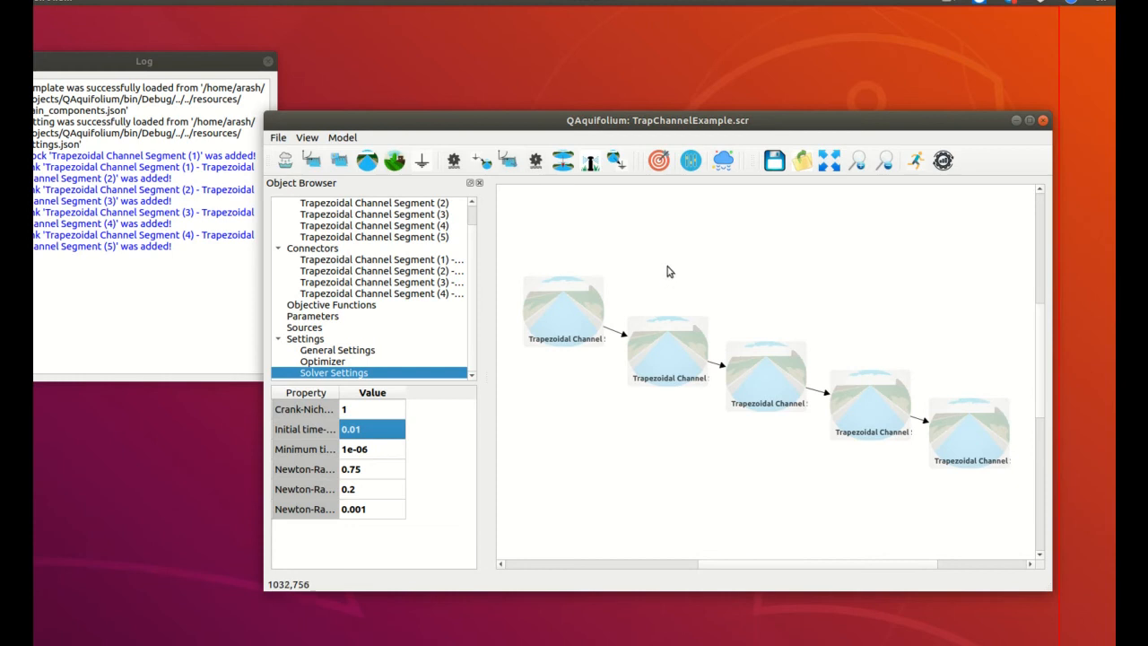
Run the model simulation, check its details in the progress graph window, and close that window.
{"action": "left_click", "coordinate": [916, 166]}
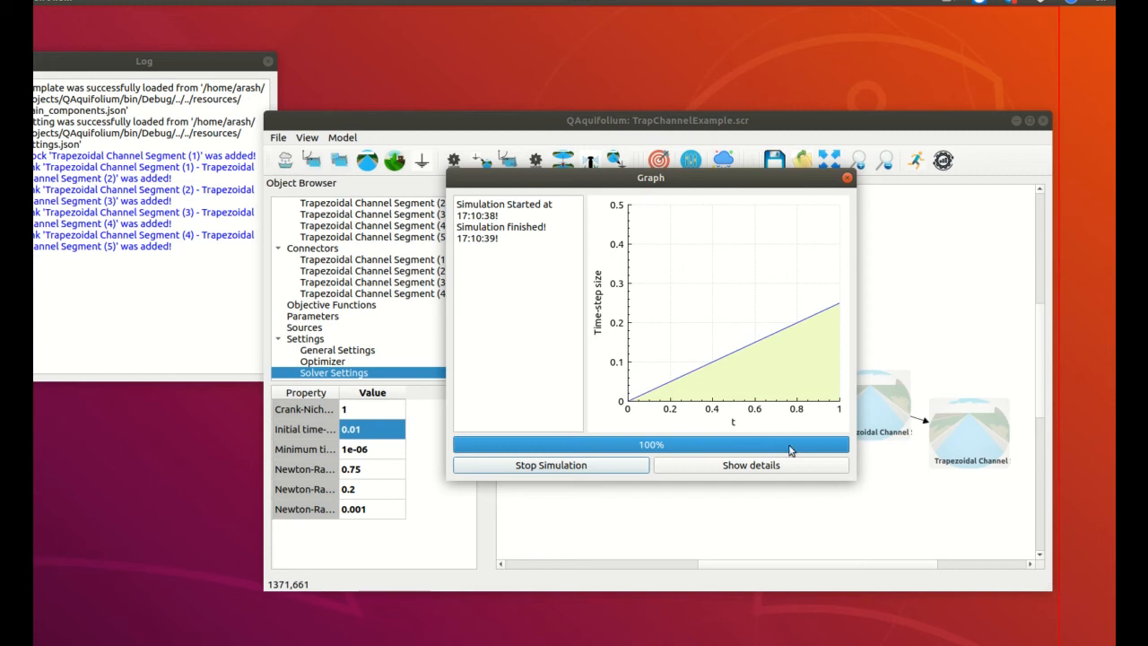
{"action": "left_click", "coordinate": [746, 468]}
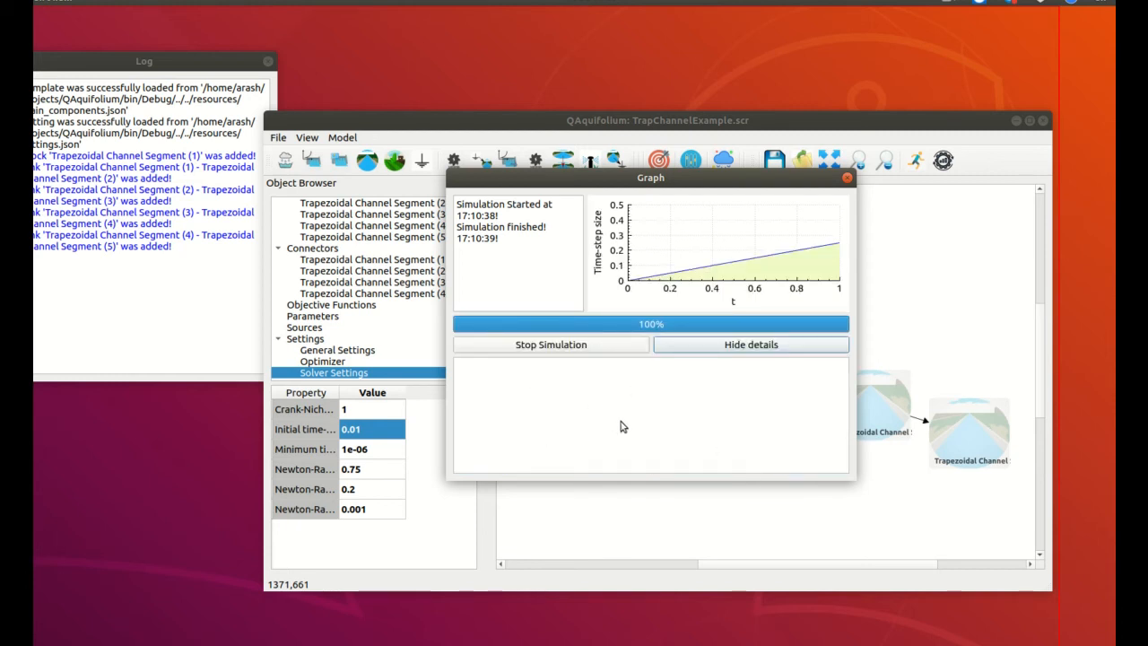
{"action": "left_click", "coordinate": [720, 349]}
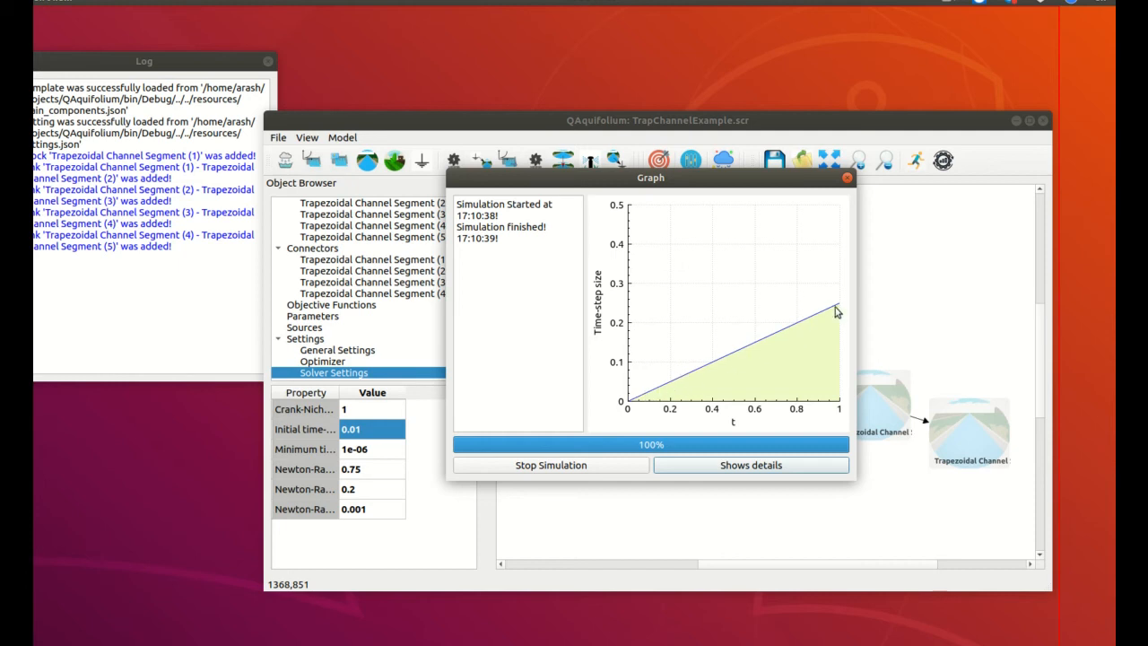
{"action": "left_click", "coordinate": [847, 178]}
Review the result variables offered for the first channel segment and for its link to the second segment.
{"action": "left_click_drag", "start_coordinate": [579, 322], "coordinate": [573, 299]}
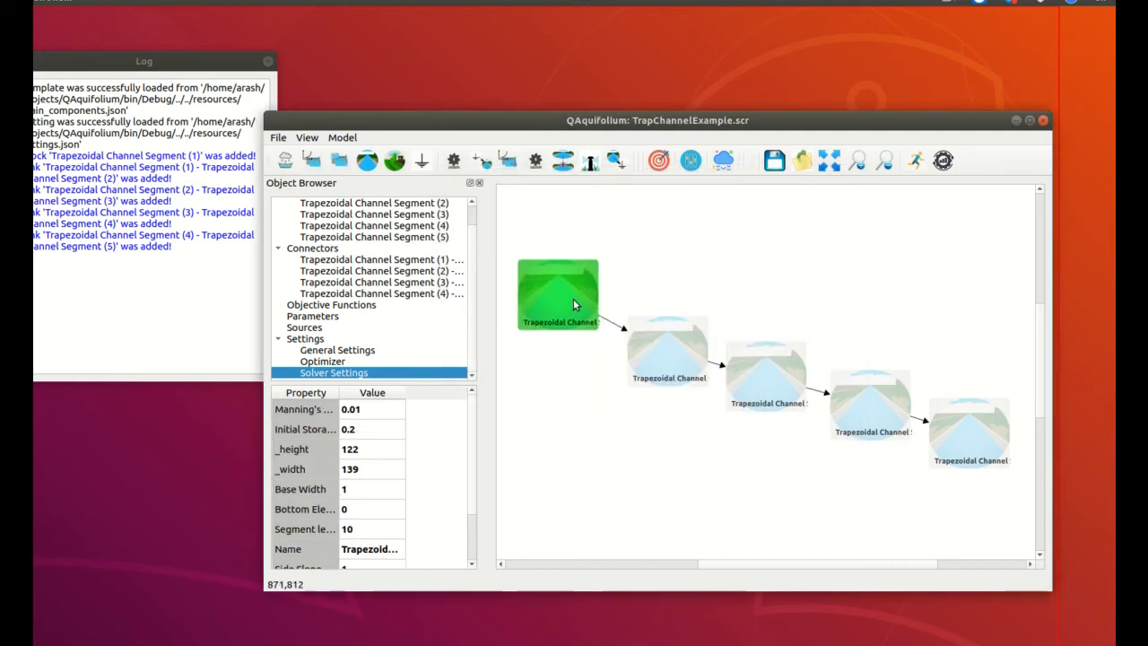
{"action": "right_click", "coordinate": [558, 307]}
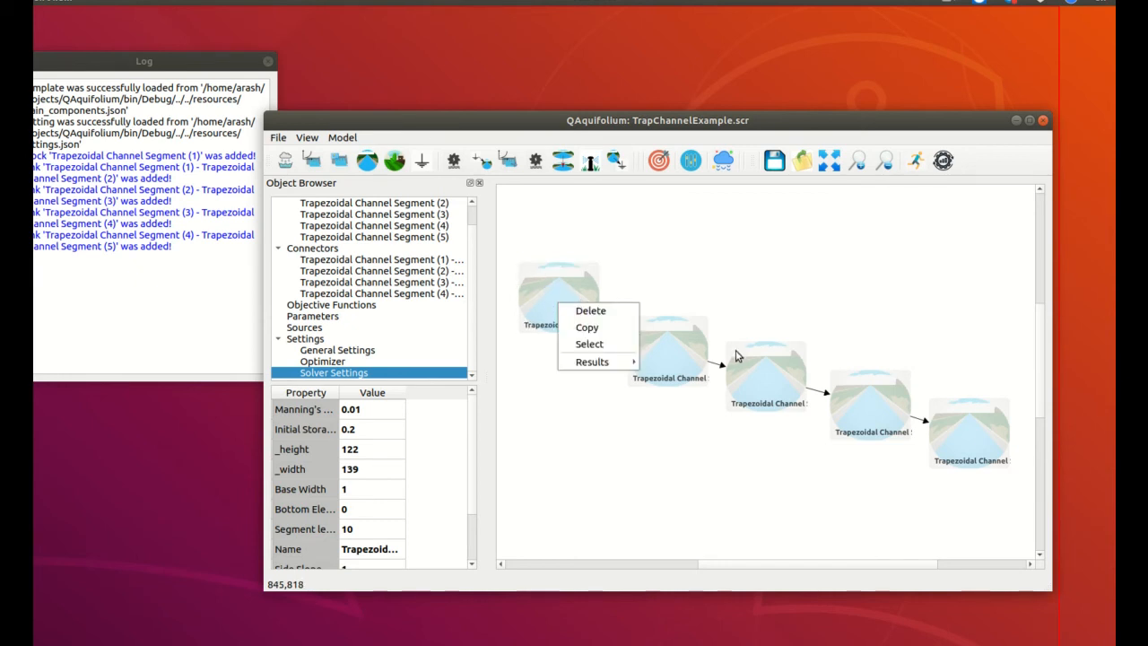
{"action": "mouse_move", "coordinate": [604, 366]}
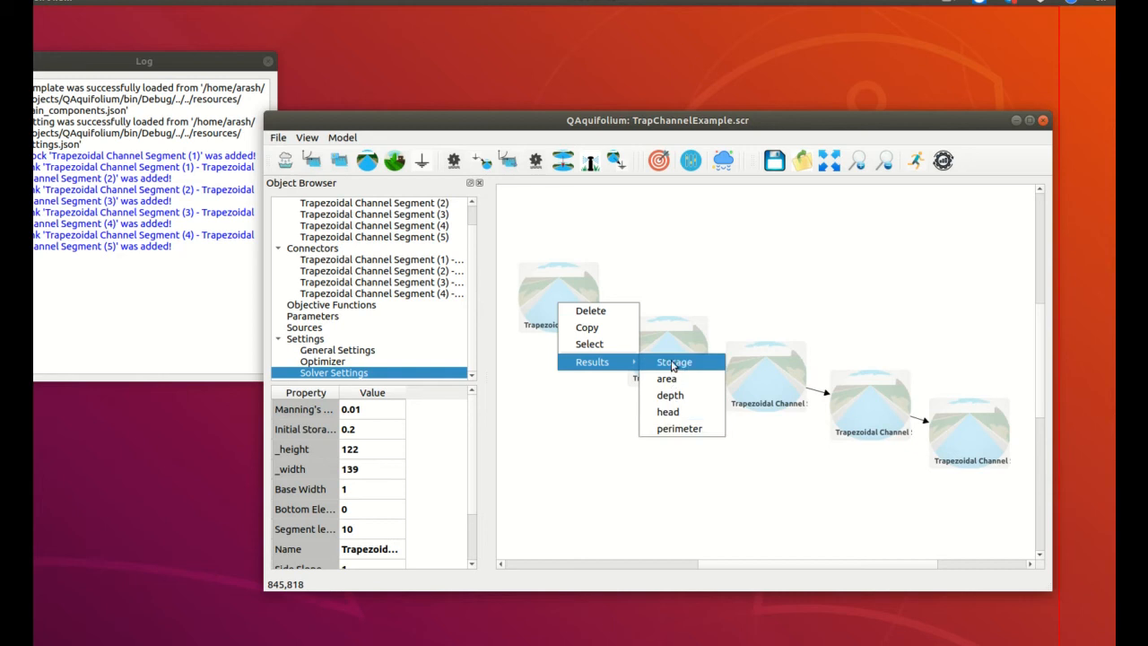
{"action": "left_click", "coordinate": [779, 269]}
{"action": "right_click", "coordinate": [613, 326]}
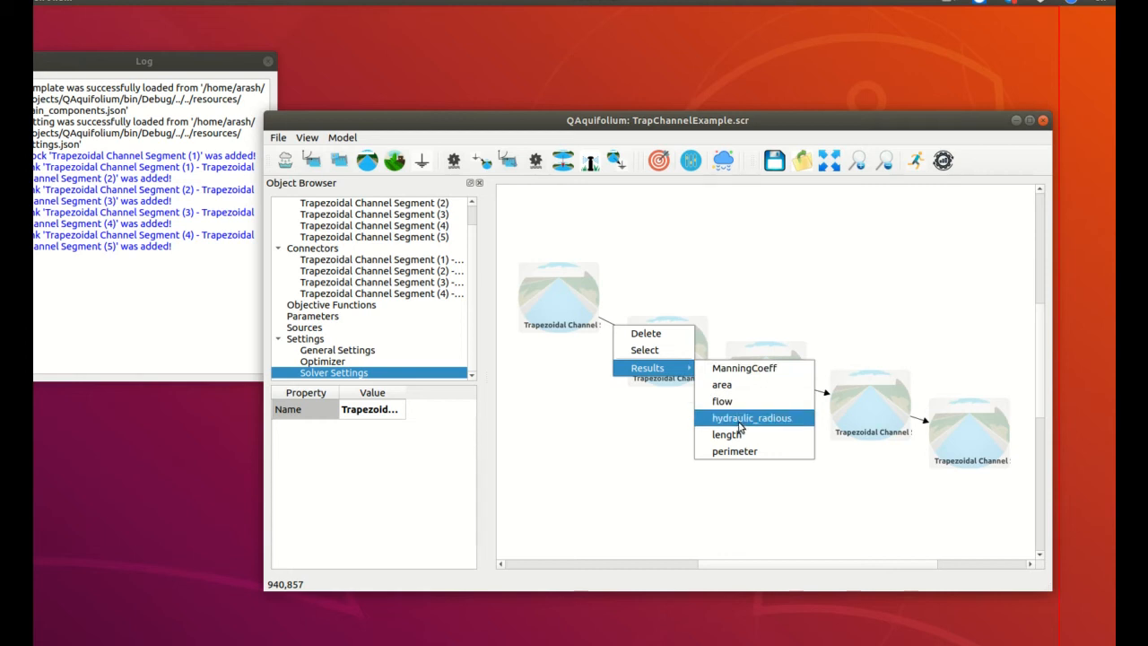
{"action": "left_click", "coordinate": [603, 444]}
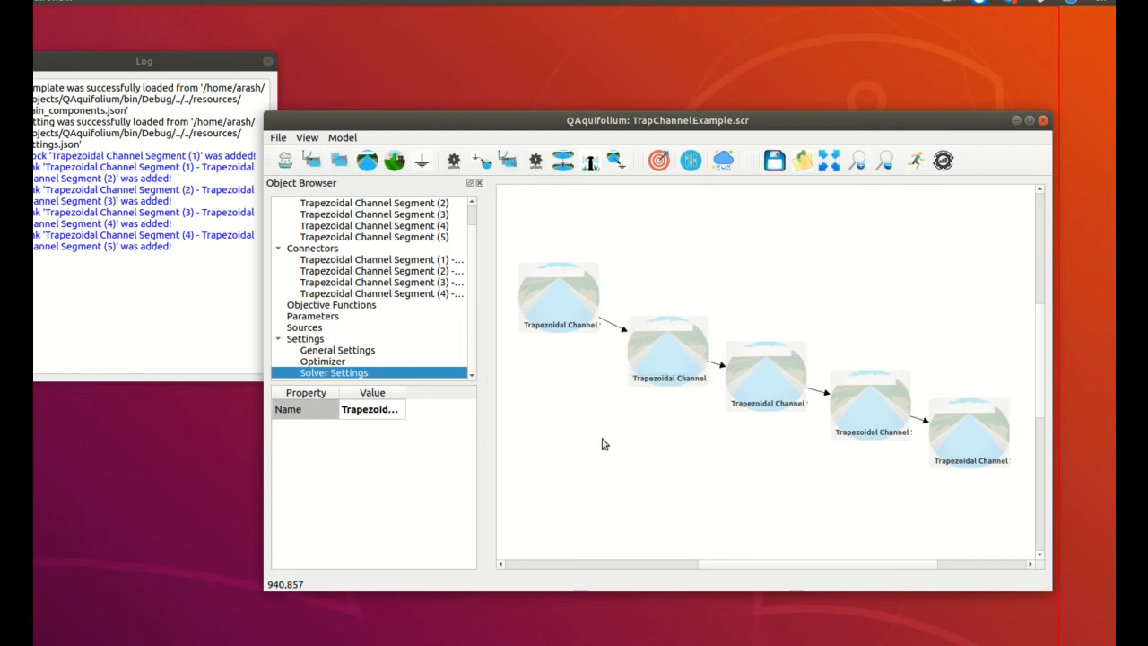
Plot the Storage results of the first channel segment.
{"action": "right_click", "coordinate": [561, 309]}
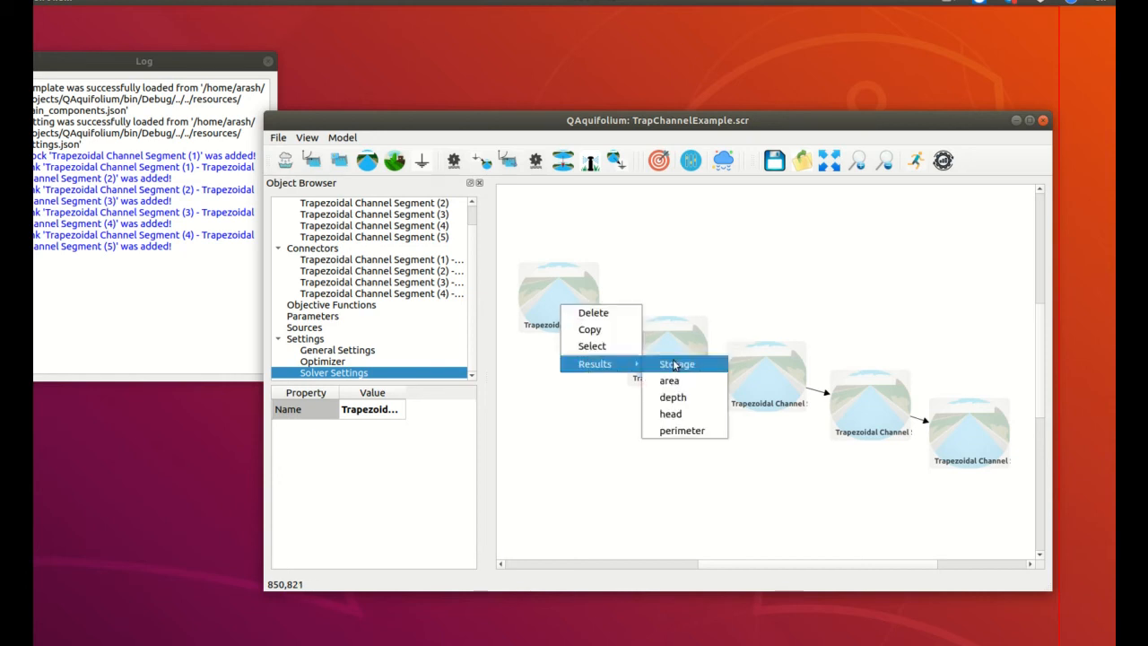
{"action": "left_click", "coordinate": [674, 365]}
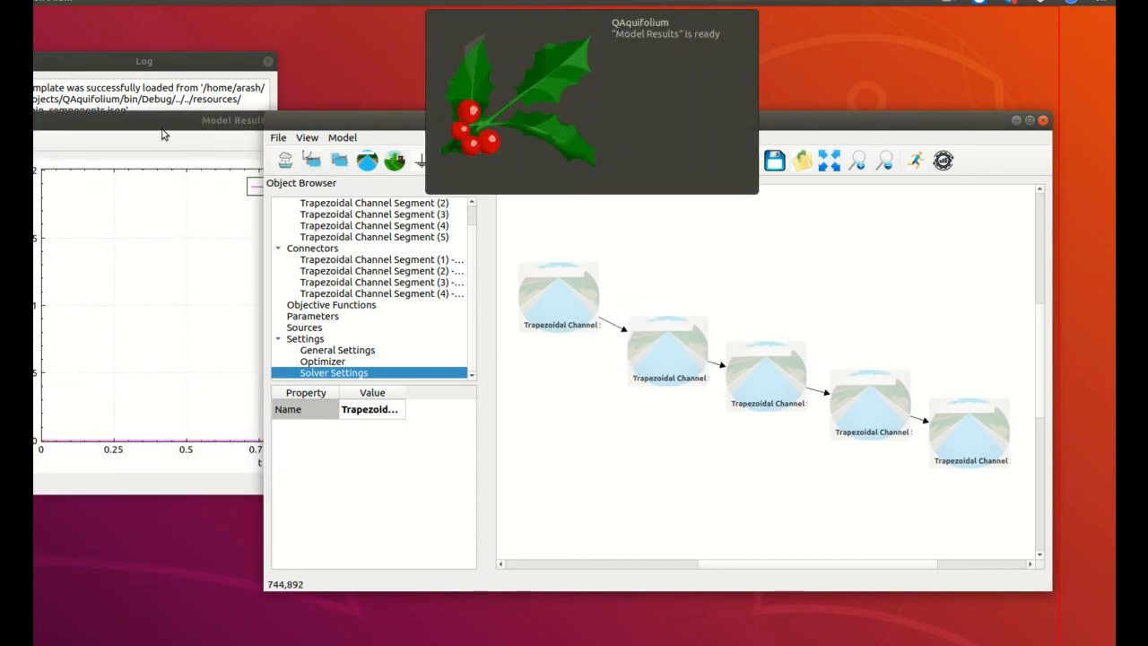
Examine the first segment's Storage curve closely around t = 0 and close the plot window.
{"action": "left_click_drag", "start_coordinate": [161, 130], "coordinate": [419, 147]}
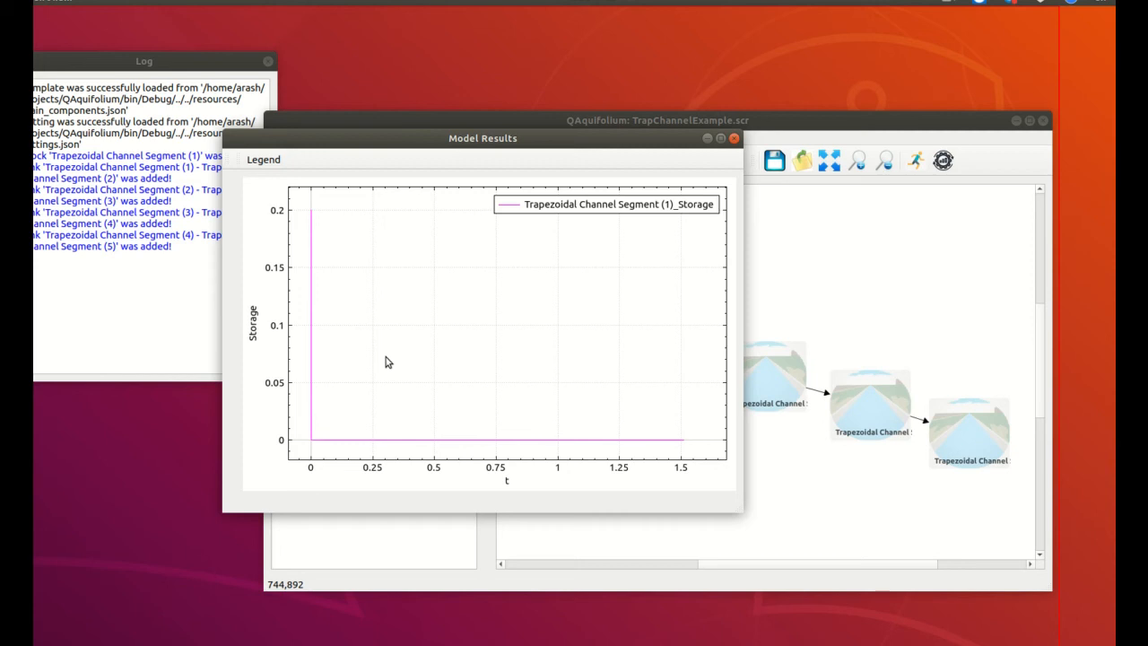
{"action": "left_click_drag", "start_coordinate": [356, 395], "coordinate": [461, 297]}
{"action": "scroll", "coordinate": [460, 305], "scroll_direction": "up", "scroll_amount": 3}
{"action": "scroll", "coordinate": [462, 311], "scroll_direction": "up", "scroll_amount": 1}
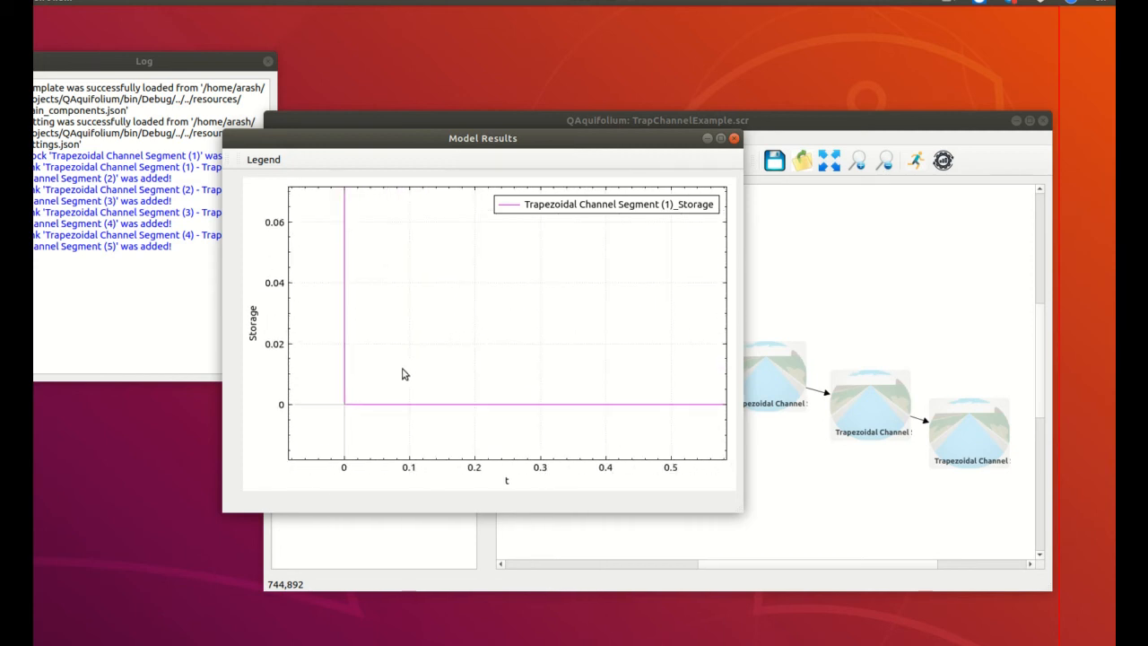
{"action": "left_click_drag", "start_coordinate": [368, 382], "coordinate": [525, 303]}
{"action": "scroll", "coordinate": [525, 303], "scroll_direction": "up", "scroll_amount": 13}
{"action": "left_click_drag", "start_coordinate": [400, 455], "coordinate": [502, 313]}
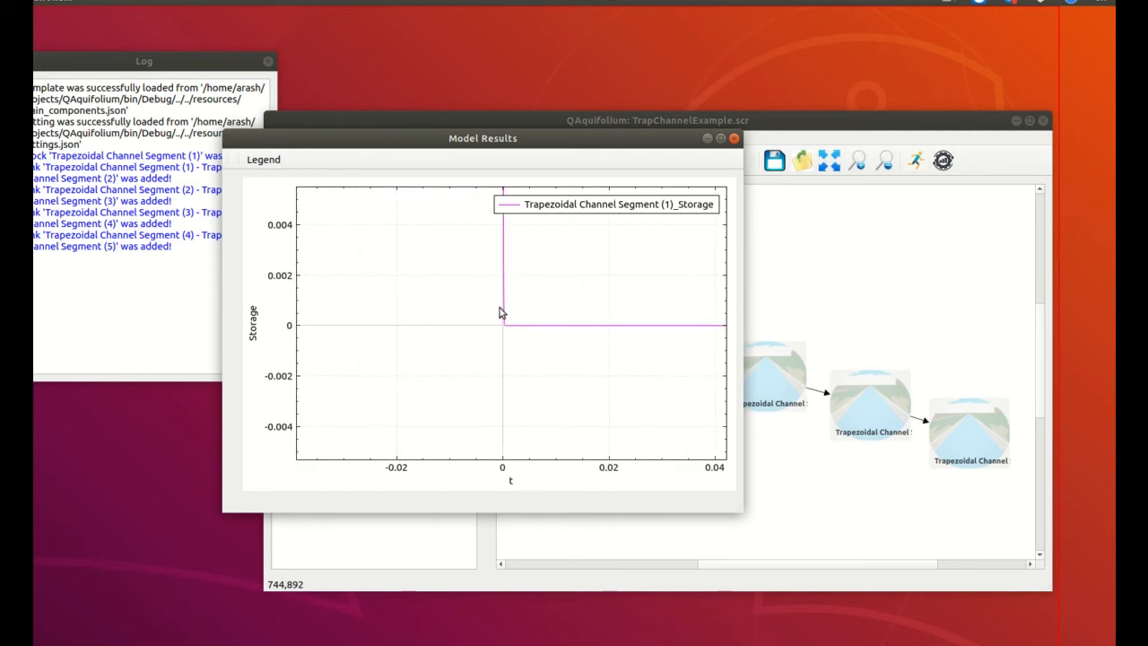
{"action": "scroll", "coordinate": [500, 314], "scroll_direction": "up", "scroll_amount": 5}
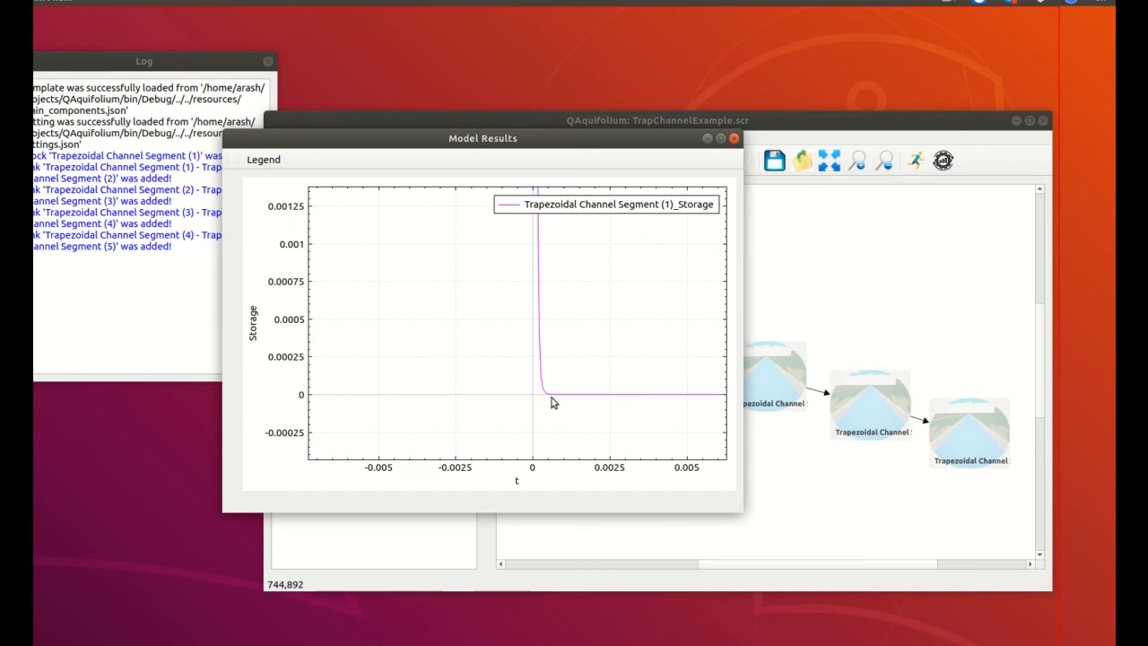
{"action": "left_click", "coordinate": [734, 138]}
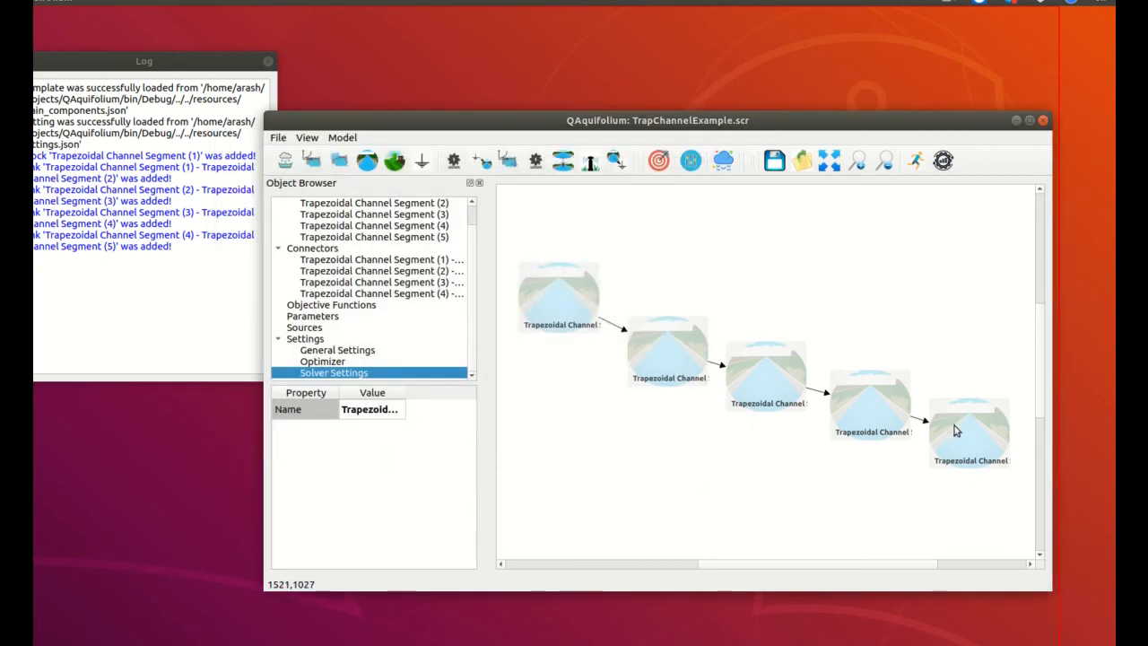
Plot the depth results of the fifth channel segment, examine the curve around t = 0, and close the plot.
{"action": "left_click", "coordinate": [961, 432]}
{"action": "right_click", "coordinate": [962, 432]}
{"action": "mouse_move", "coordinate": [989, 490]}
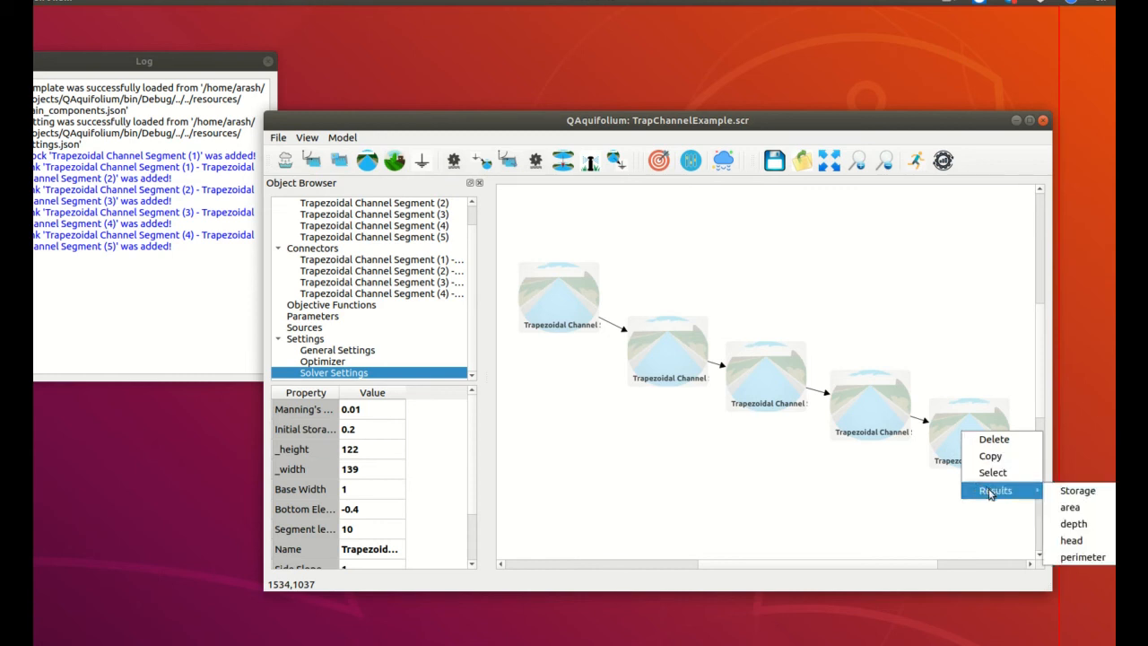
{"action": "left_click", "coordinate": [1077, 530]}
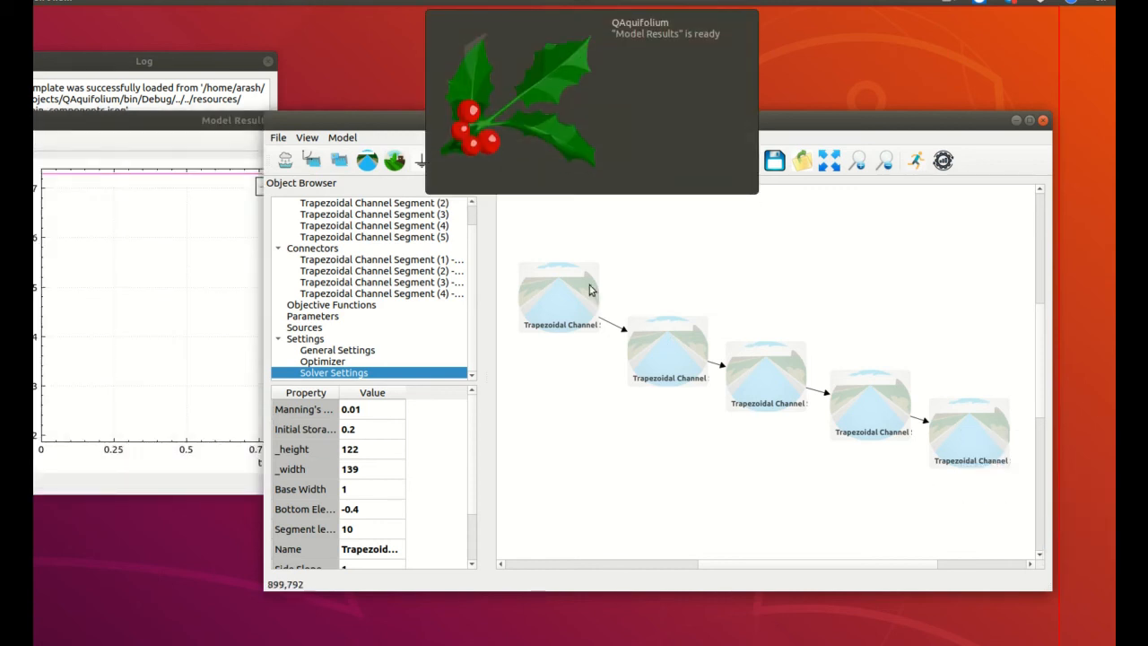
{"action": "left_click_drag", "start_coordinate": [168, 117], "coordinate": [562, 164]}
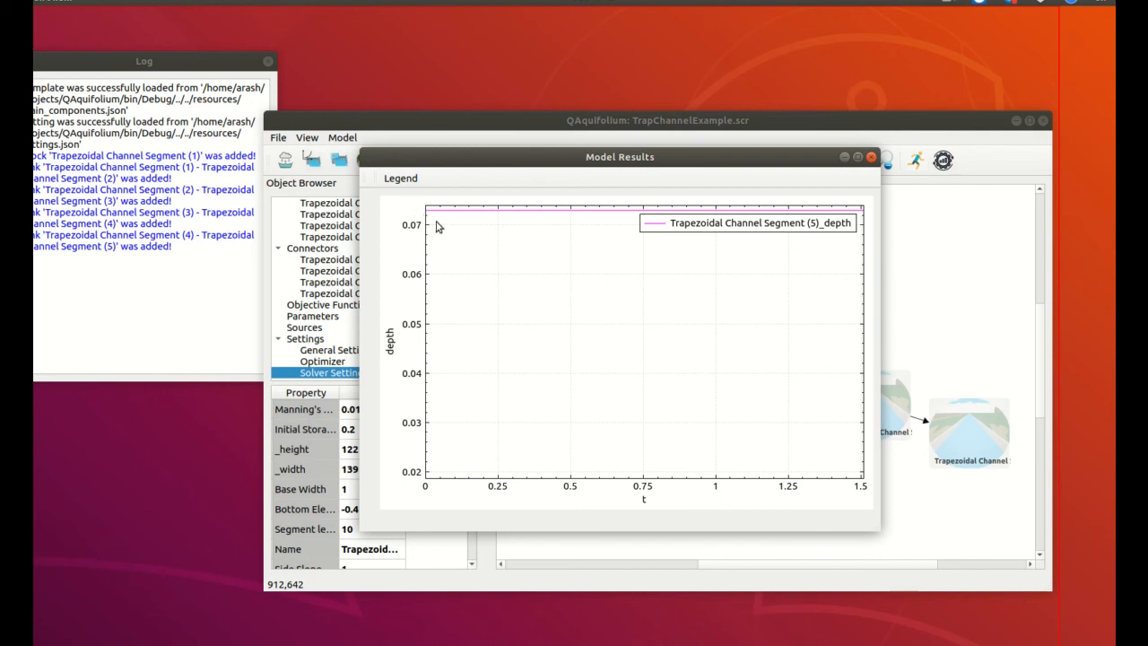
{"action": "left_click_drag", "start_coordinate": [477, 259], "coordinate": [523, 261]}
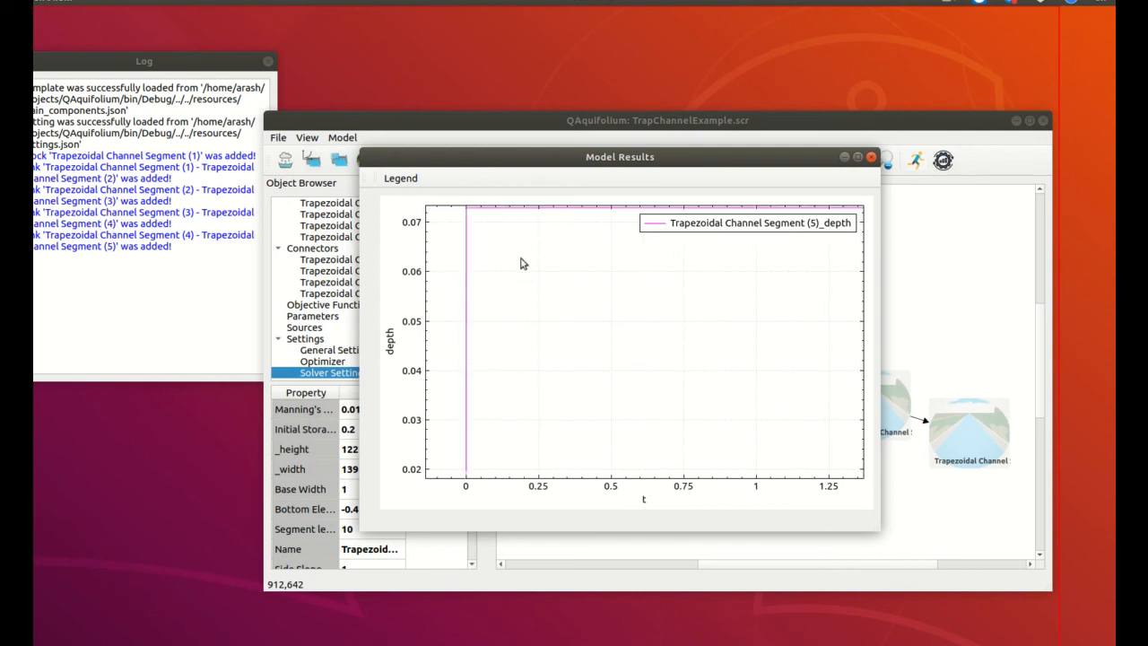
{"action": "scroll", "coordinate": [494, 327], "scroll_direction": "up", "scroll_amount": 4}
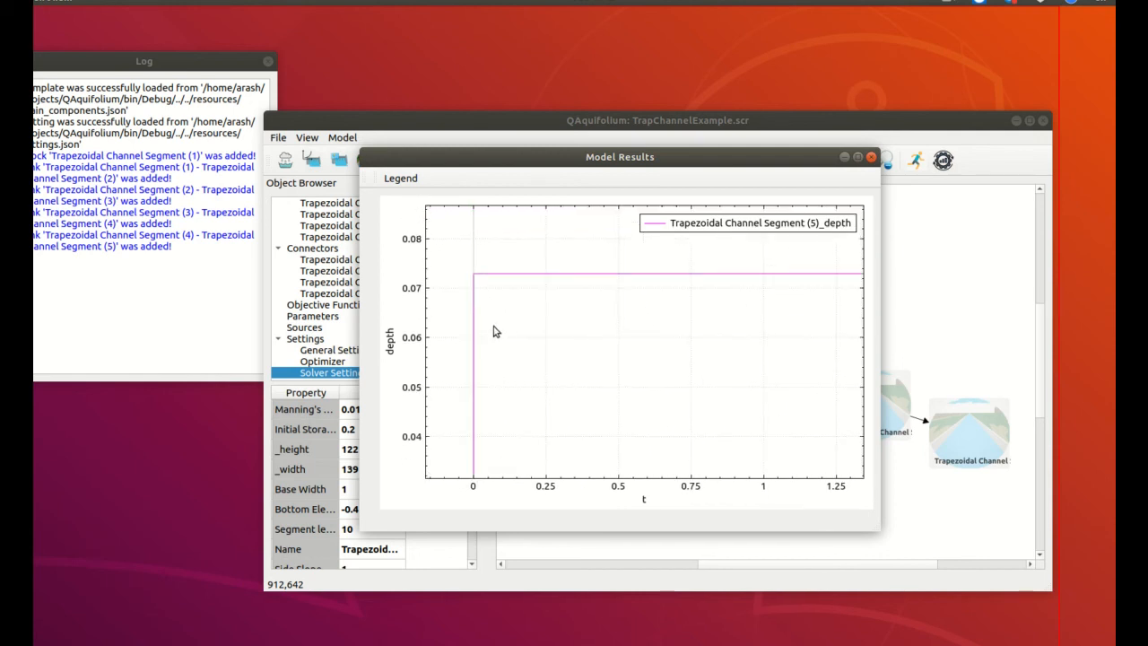
{"action": "scroll", "coordinate": [494, 290], "scroll_direction": "up", "scroll_amount": 5}
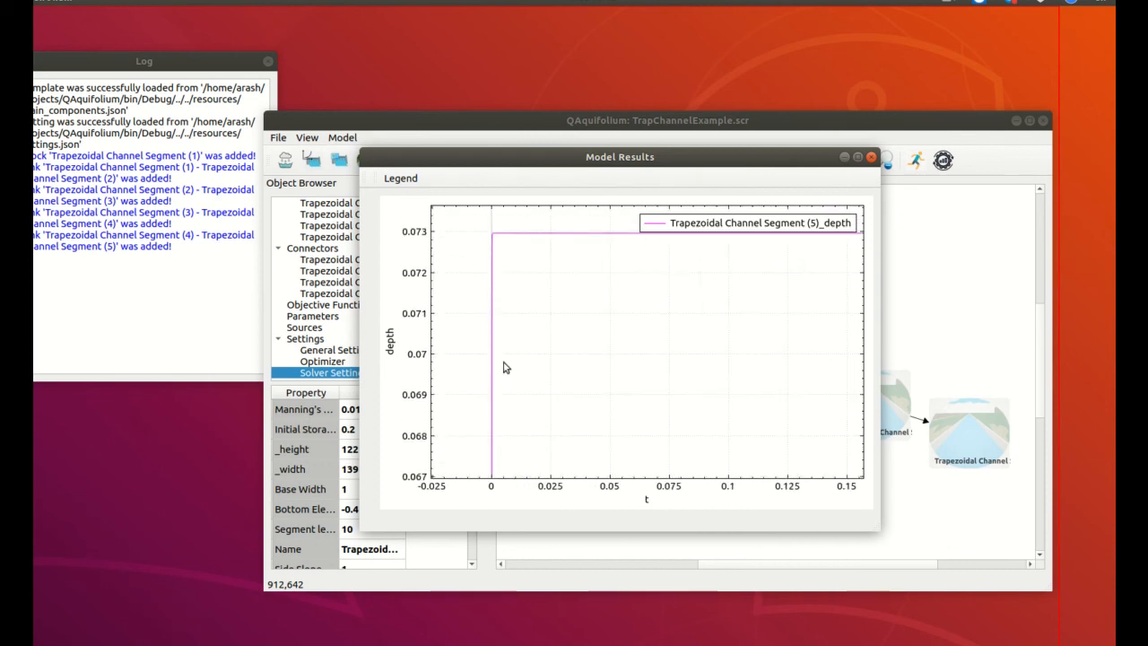
{"action": "left_click", "coordinate": [871, 158]}
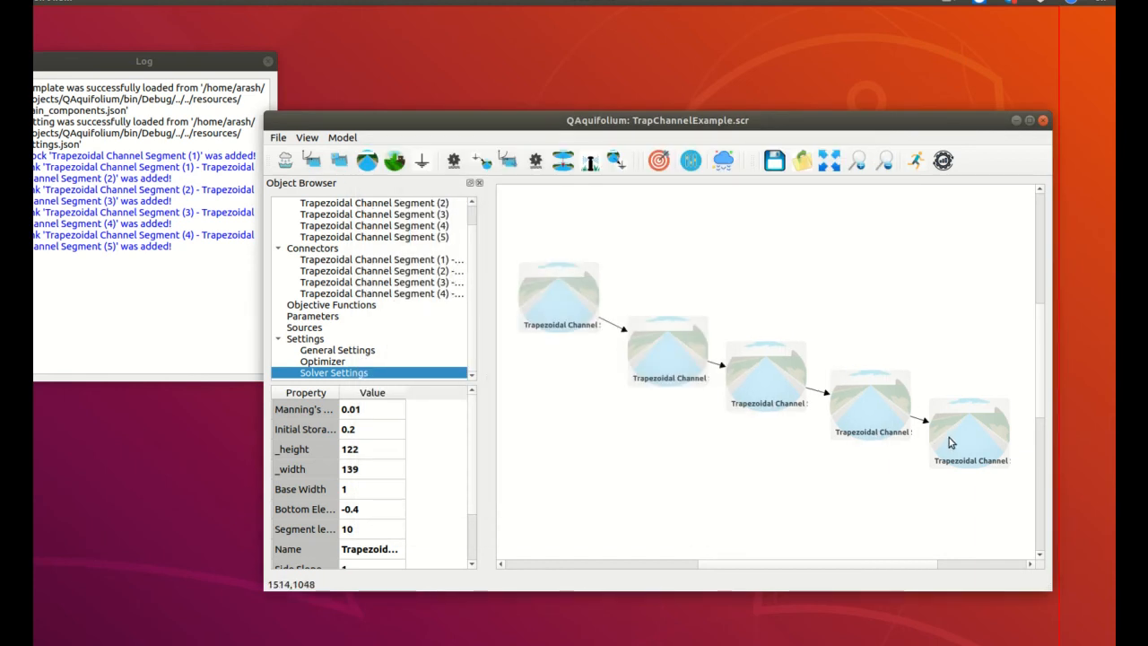
Plot the flow results of the link between the third and fourth channel segments, view the curve, and close the plot.
{"action": "right_click", "coordinate": [818, 398]}
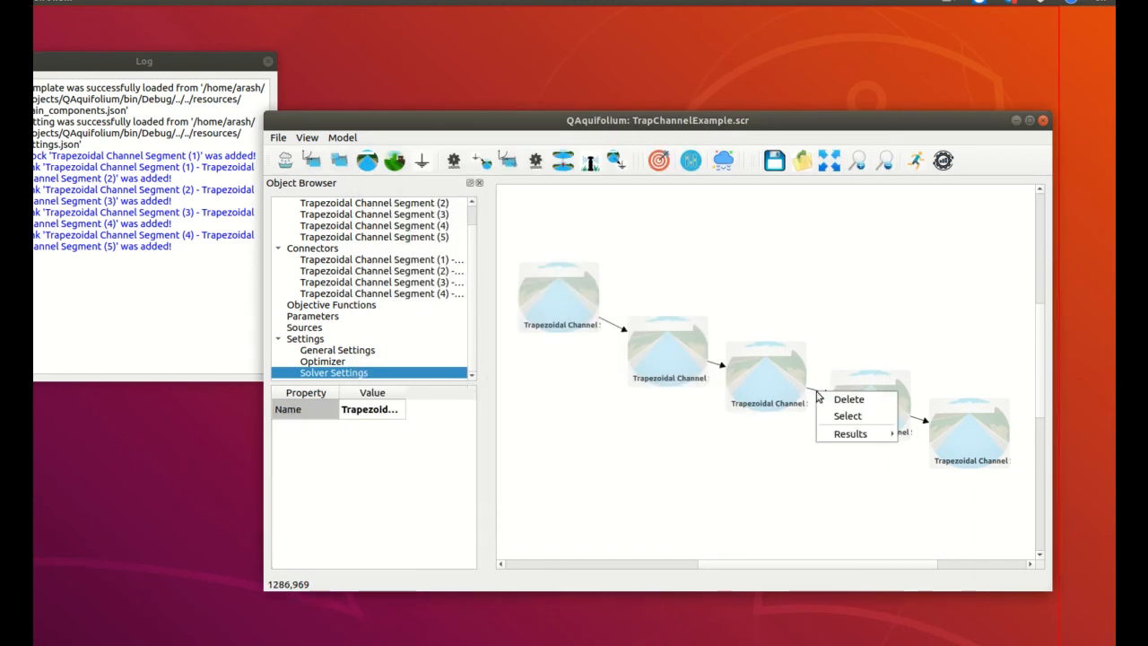
{"action": "mouse_move", "coordinate": [848, 434]}
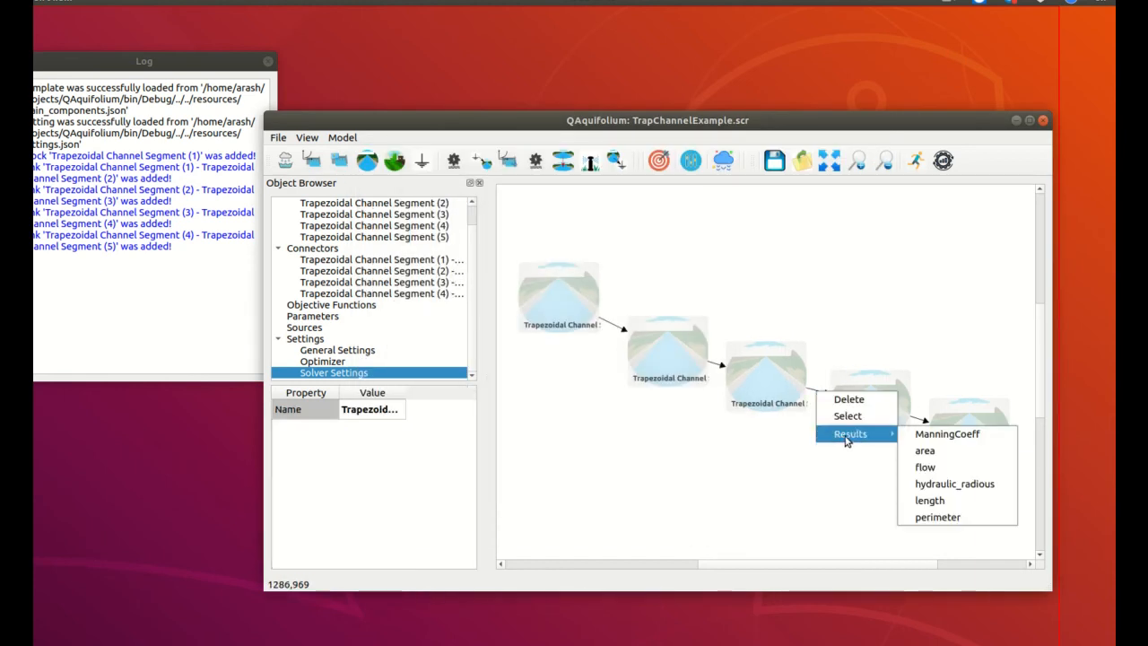
{"action": "left_click", "coordinate": [924, 467]}
{"action": "left_click_drag", "start_coordinate": [213, 123], "coordinate": [584, 219]}
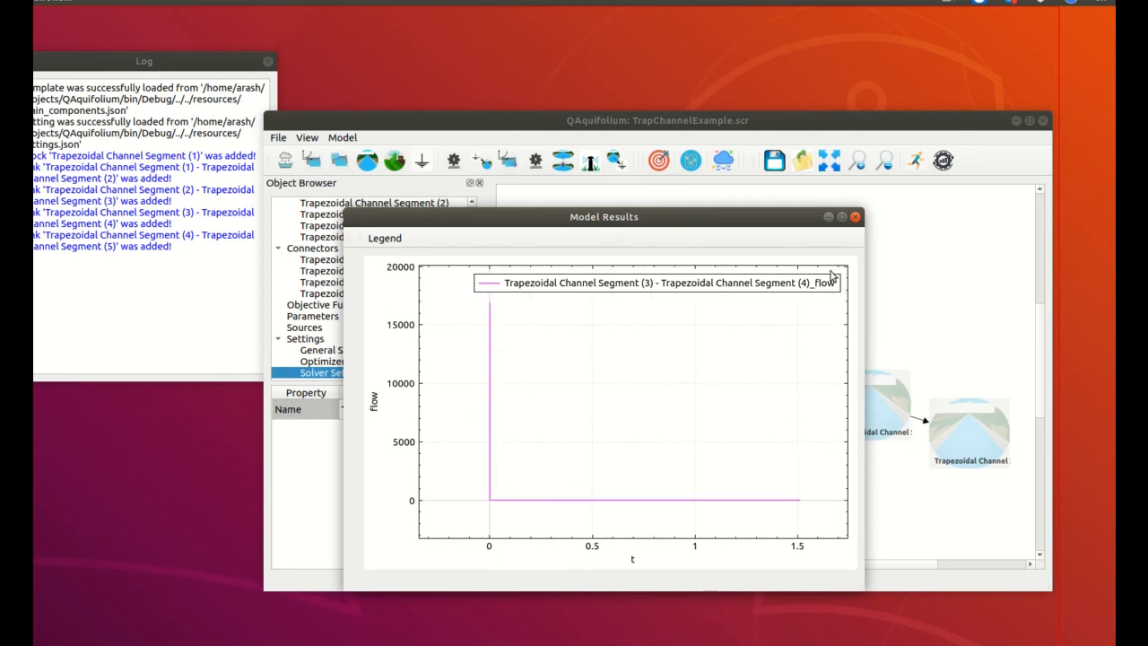
{"action": "left_click", "coordinate": [856, 217]}
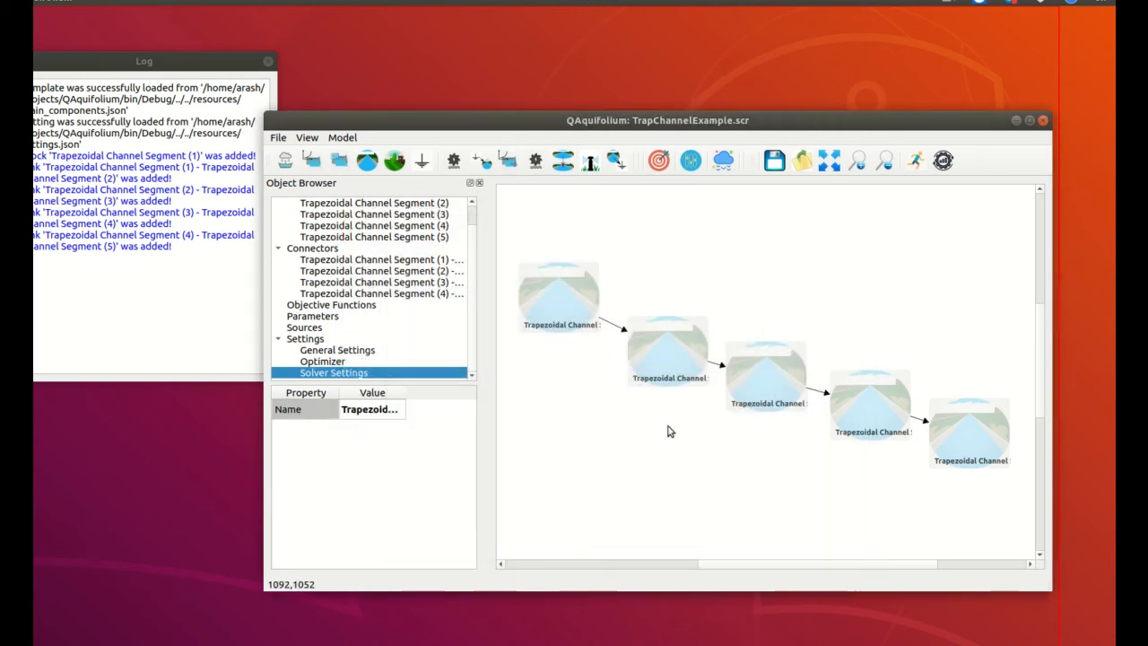
Review the result variables offered for the fourth channel segment.
{"action": "left_click", "coordinate": [865, 408]}
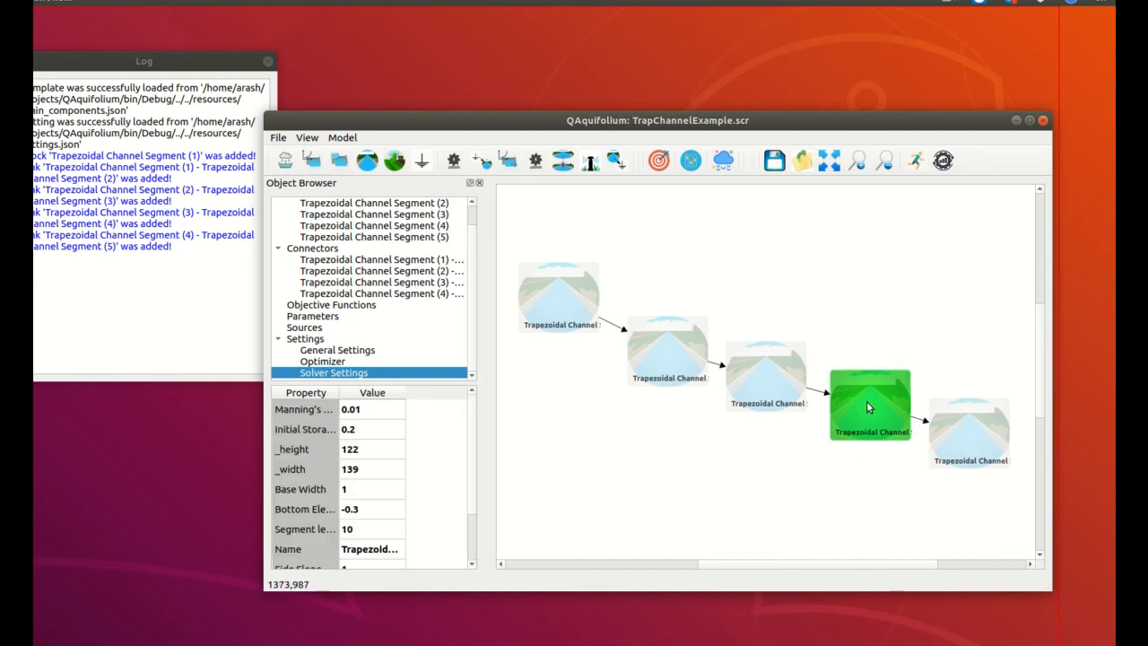
{"action": "right_click", "coordinate": [866, 403]}
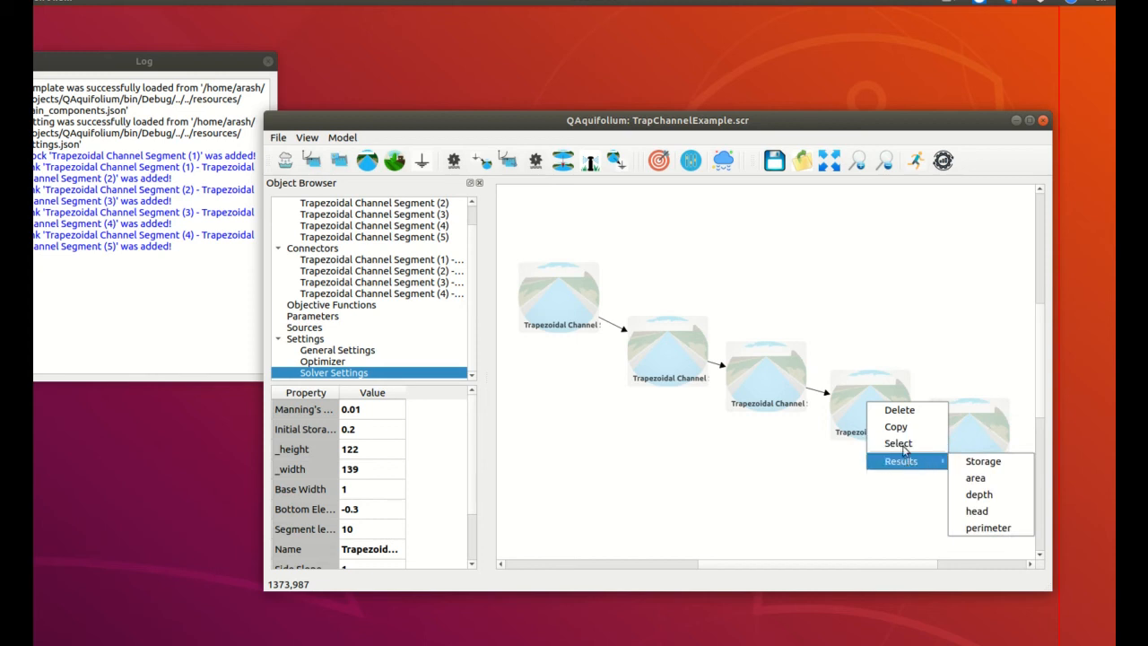
{"action": "mouse_move", "coordinate": [906, 462]}
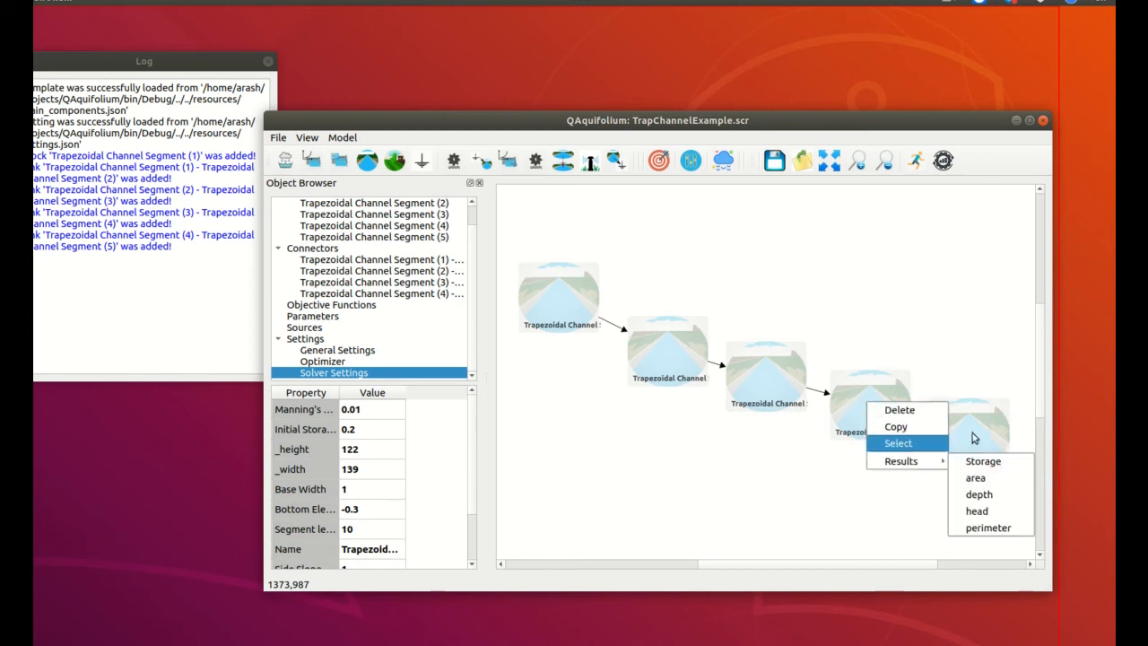
Plot the fifth channel segment's depth results again, check the curve and legend, and close the plot.
{"action": "left_click", "coordinate": [967, 424]}
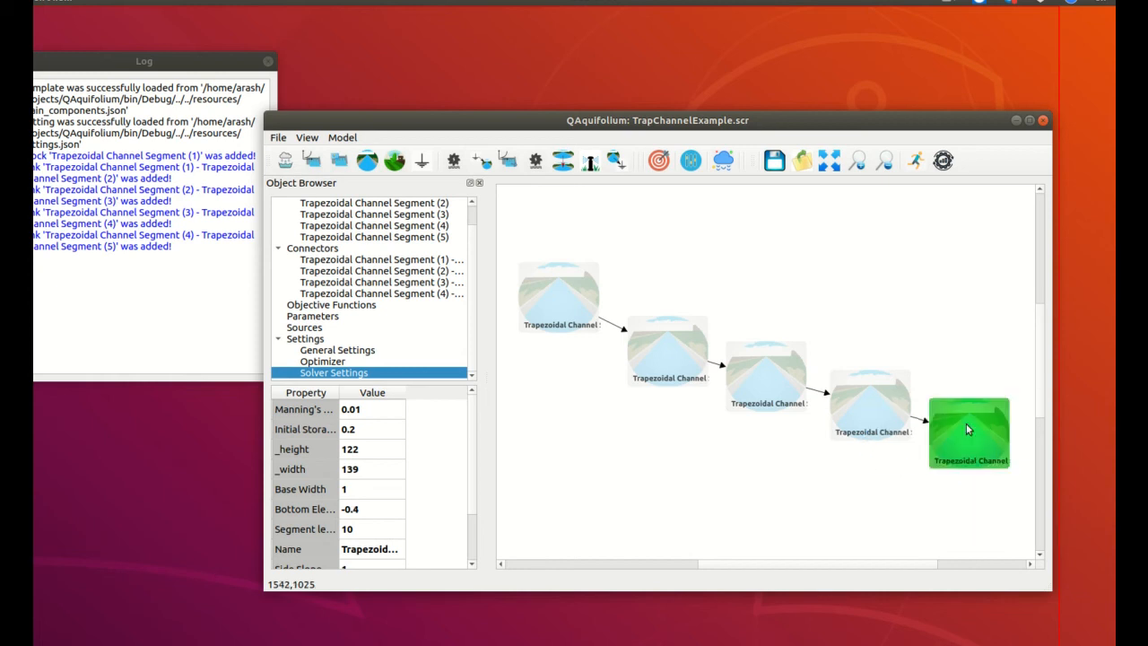
{"action": "right_click", "coordinate": [967, 424]}
{"action": "mouse_move", "coordinate": [993, 486]}
{"action": "left_click", "coordinate": [1088, 518]}
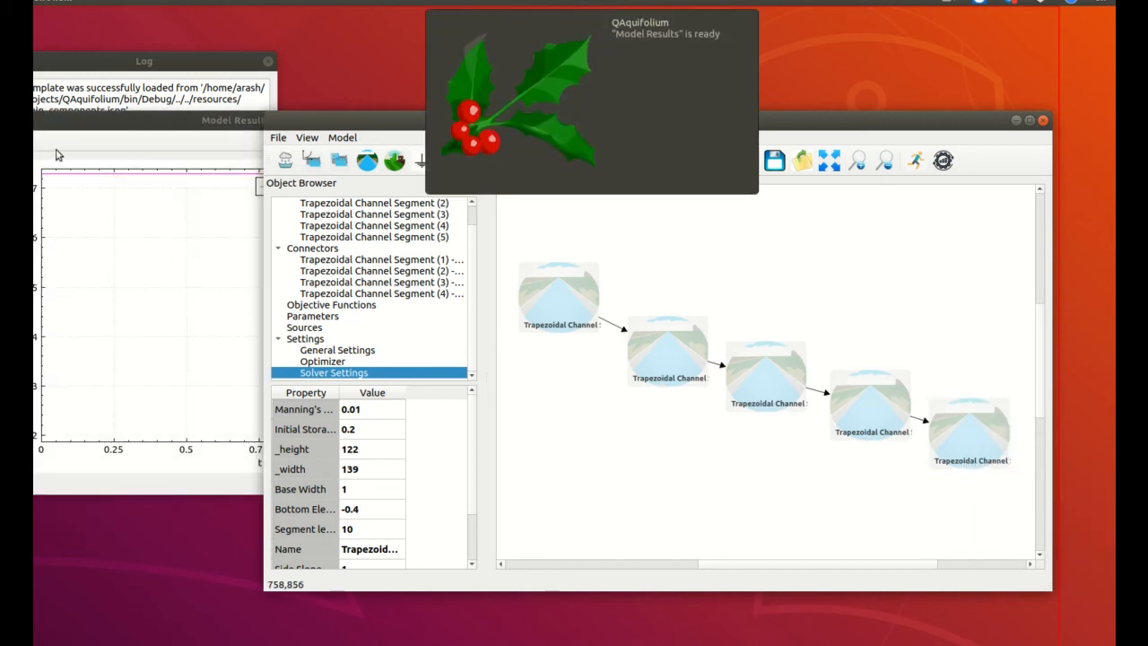
{"action": "left_click", "coordinate": [125, 141]}
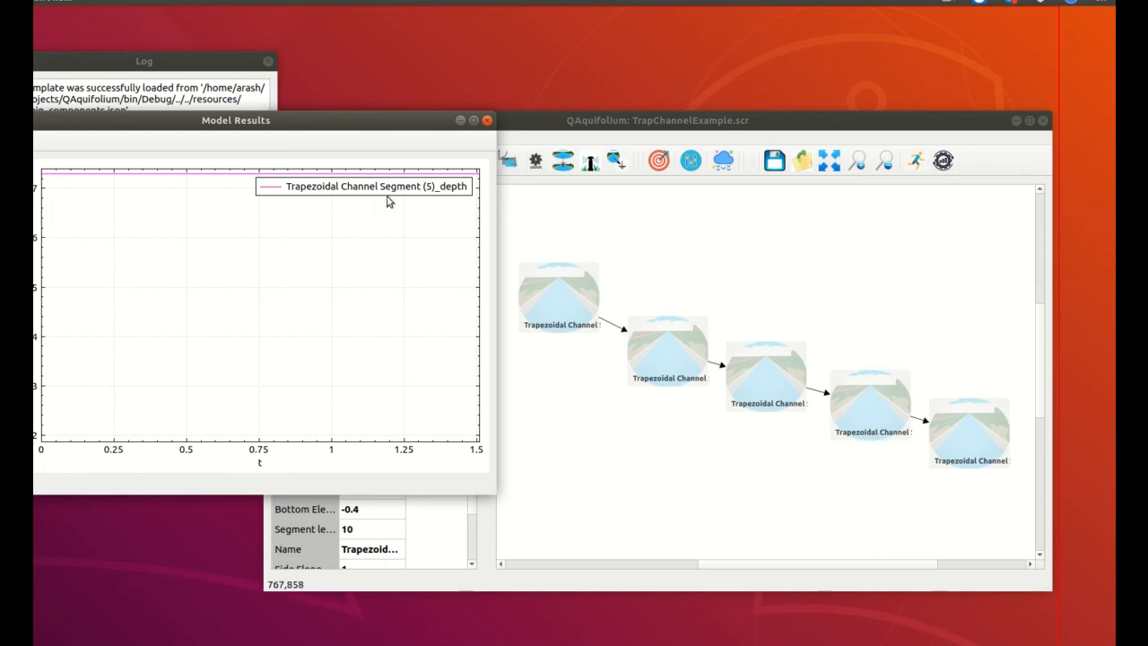
{"action": "left_click", "coordinate": [487, 122]}
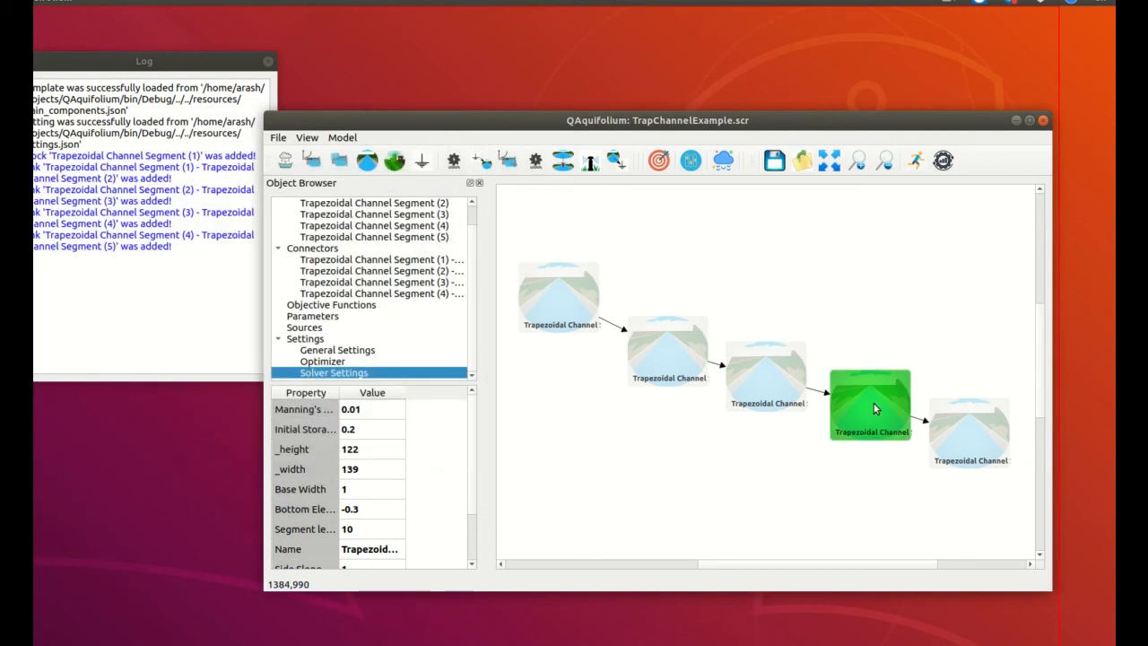
Plot the depth results of the fourth channel segment and close the plot window.
{"action": "right_click", "coordinate": [873, 404]}
{"action": "mouse_move", "coordinate": [910, 462]}
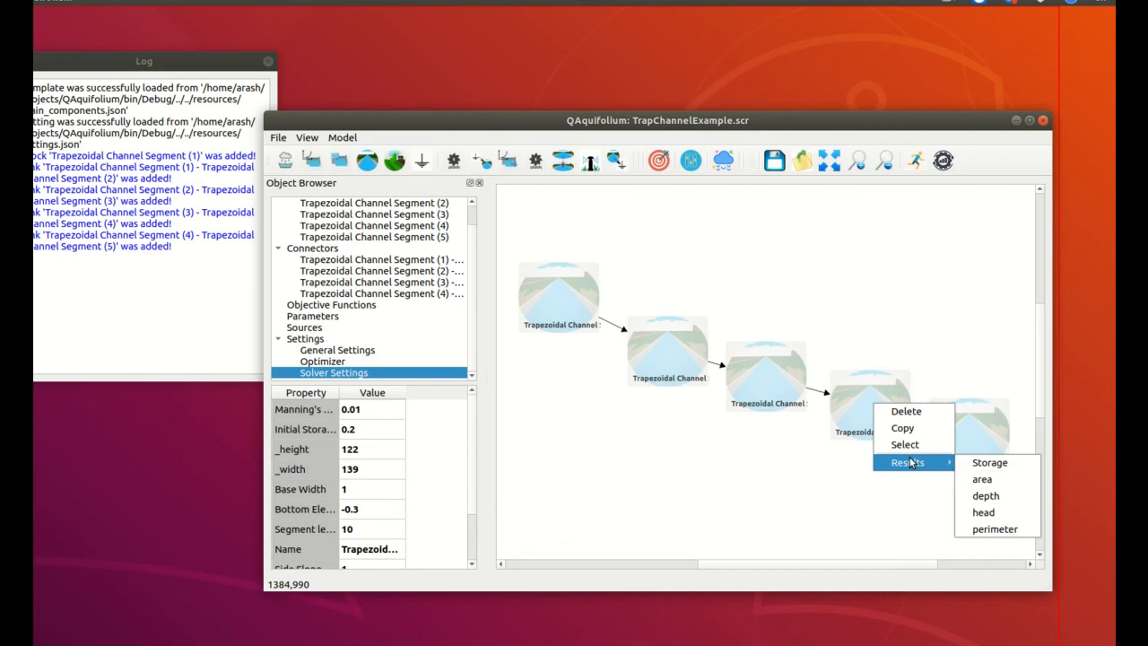
{"action": "left_click", "coordinate": [984, 512]}
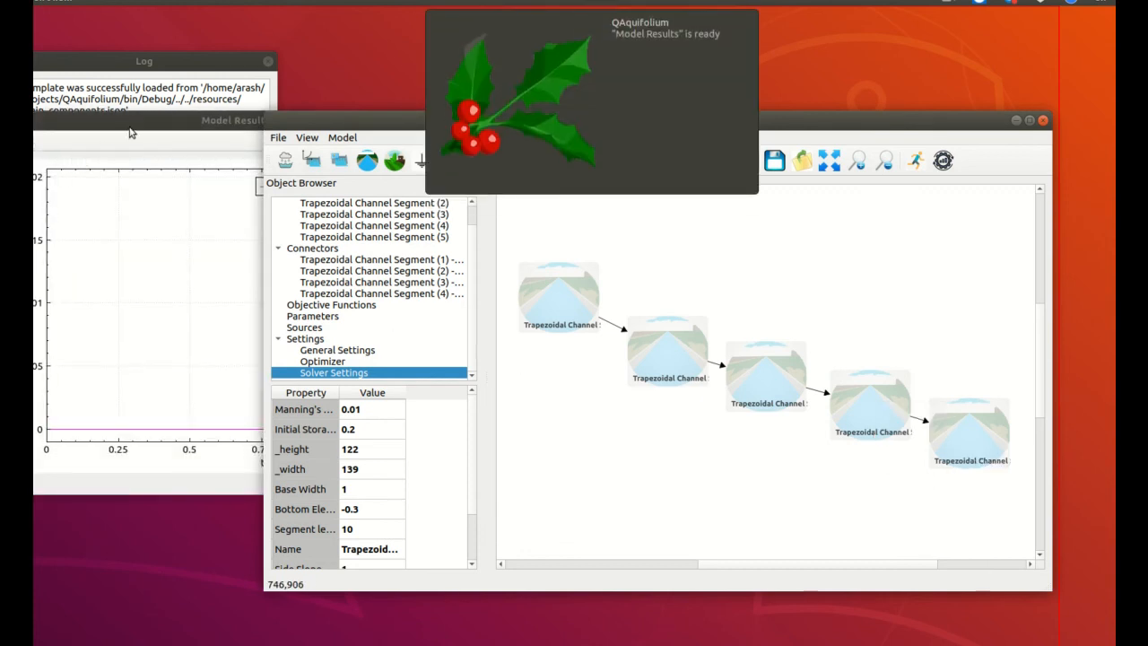
{"action": "left_click", "coordinate": [489, 120]}
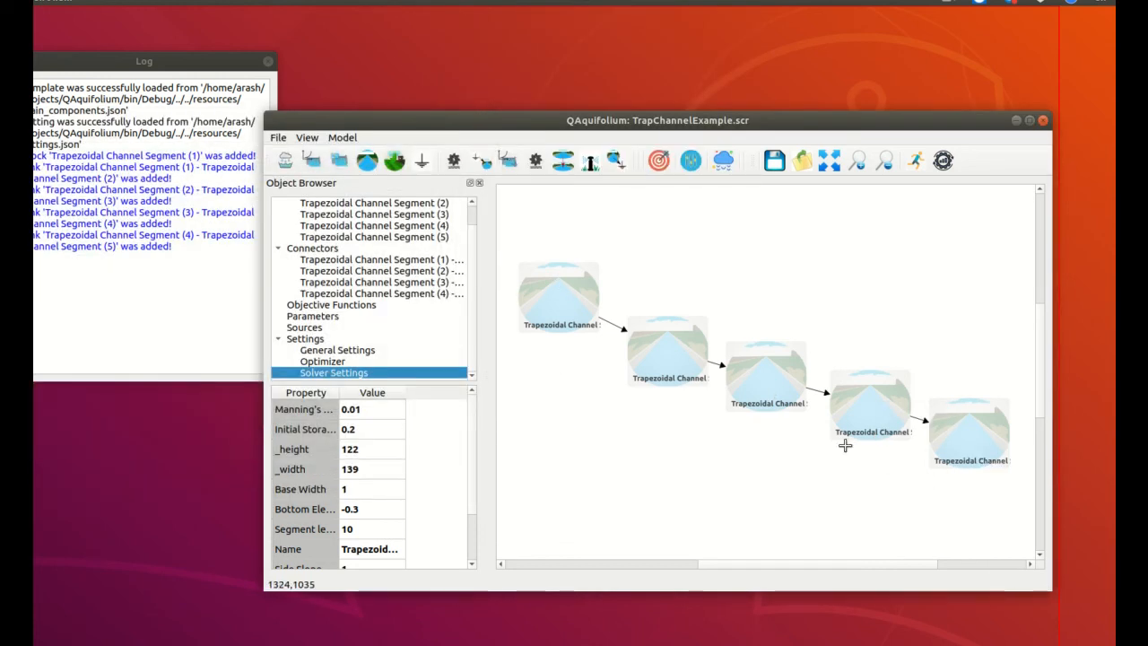
Move the second channel segment slightly upward in the diagram and deselect it.
{"action": "left_click", "coordinate": [671, 362]}
{"action": "left_click_drag", "start_coordinate": [671, 362], "coordinate": [666, 341]}
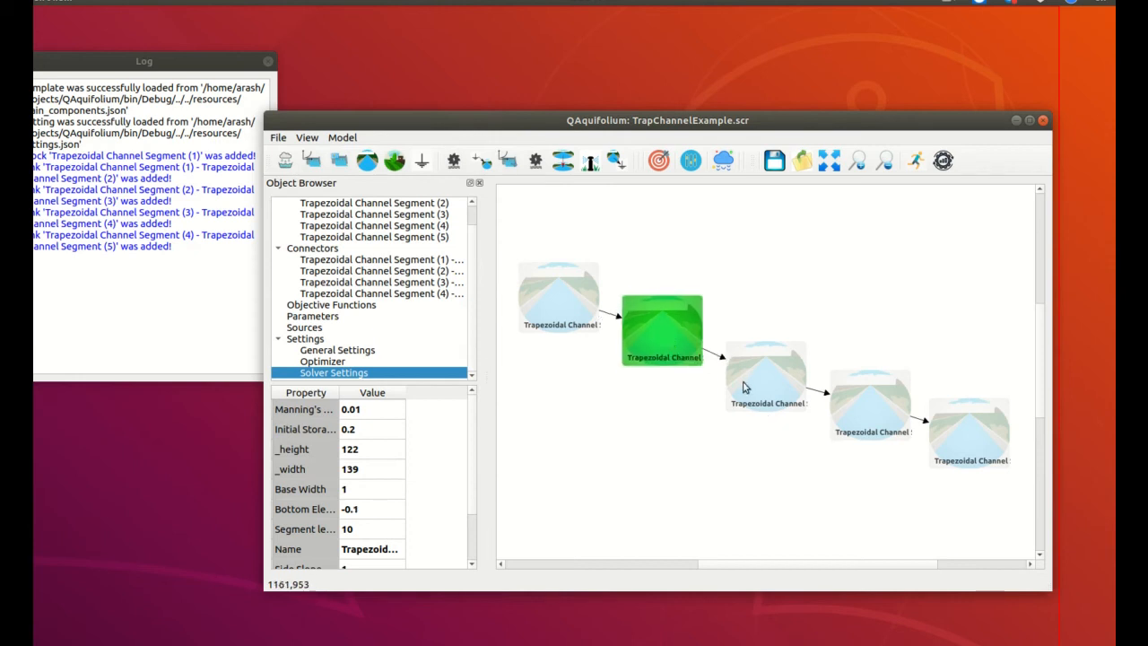
{"action": "scroll", "coordinate": [805, 474], "scroll_direction": "down", "scroll_amount": 1}
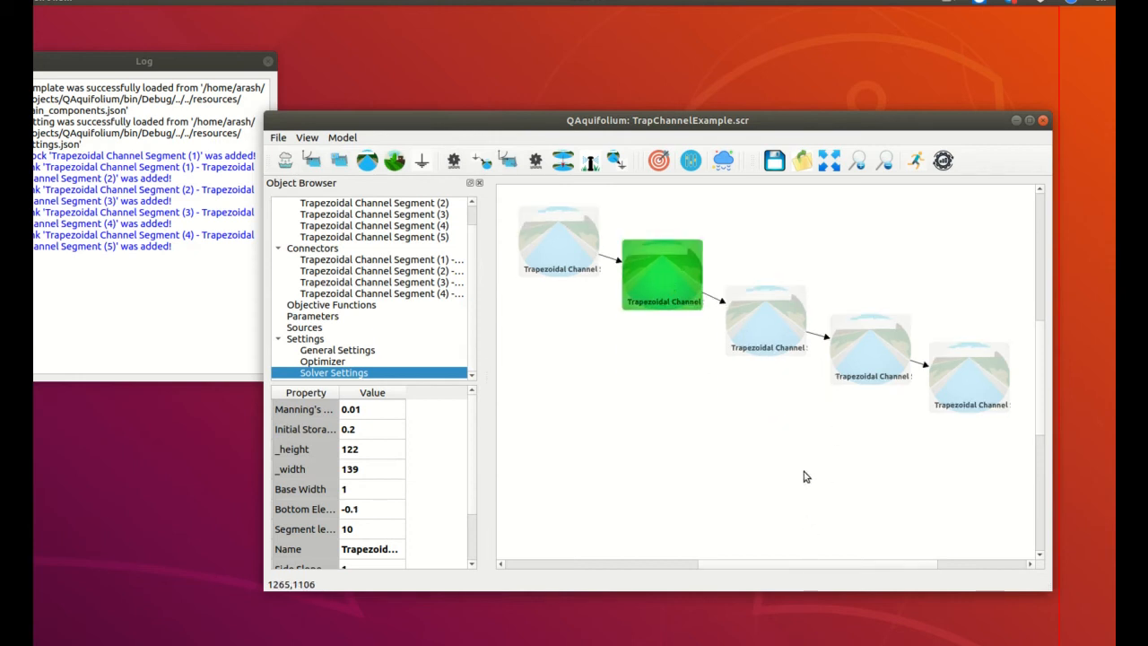
{"action": "scroll", "coordinate": [805, 475], "scroll_direction": "up", "scroll_amount": 1}
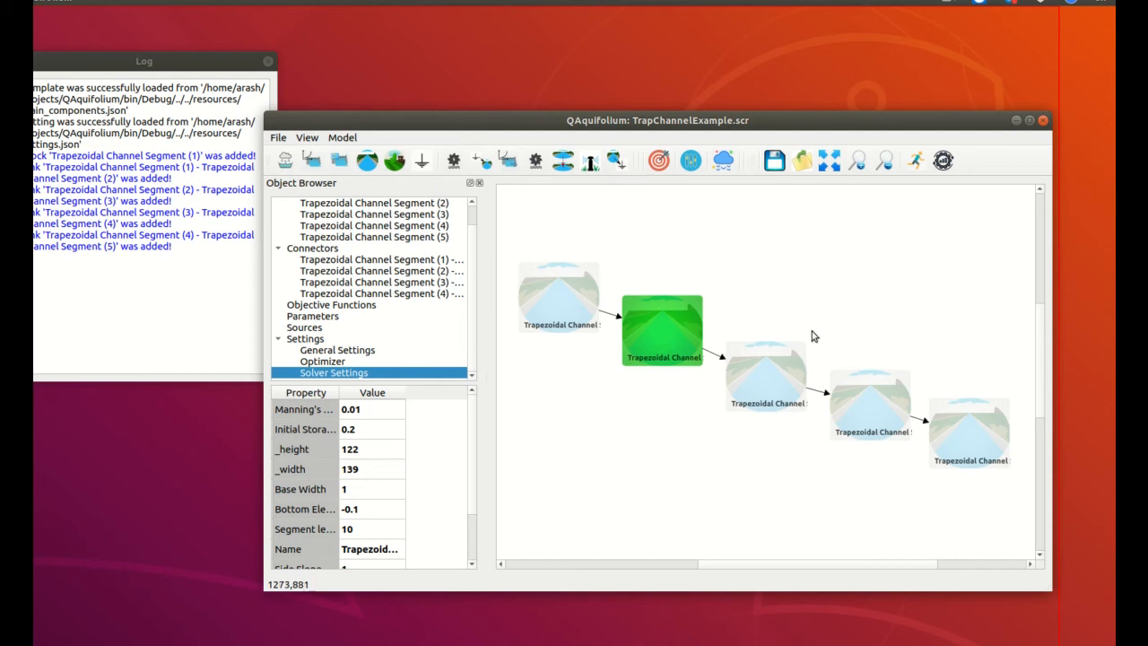
{"action": "left_click", "coordinate": [883, 165]}
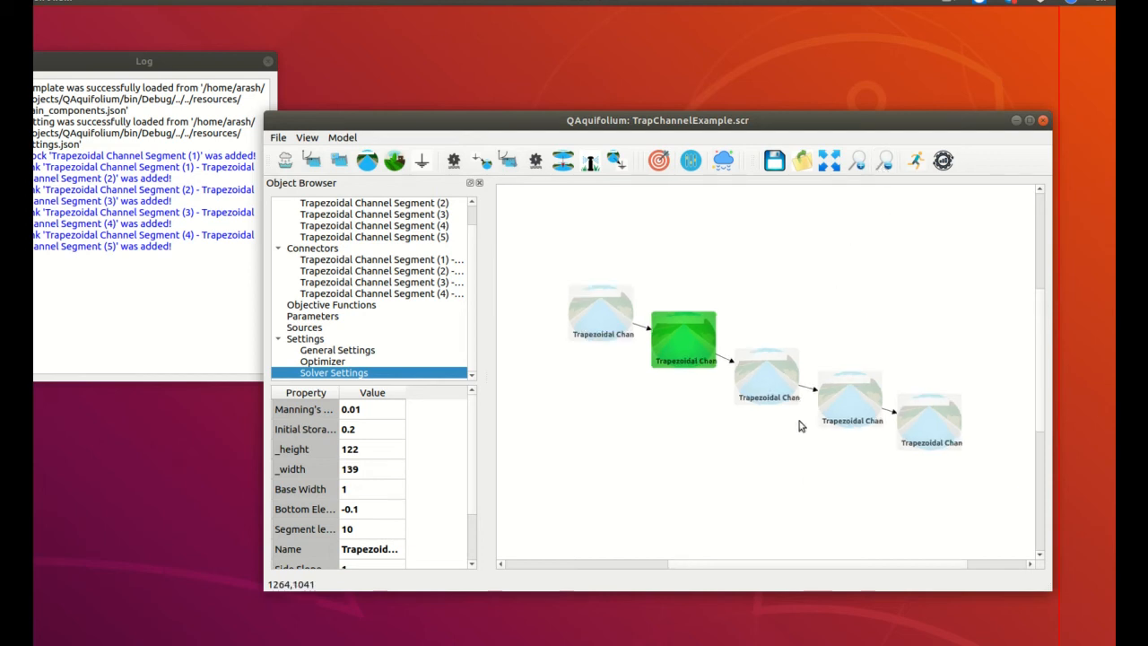
{"action": "left_click", "coordinate": [715, 487]}
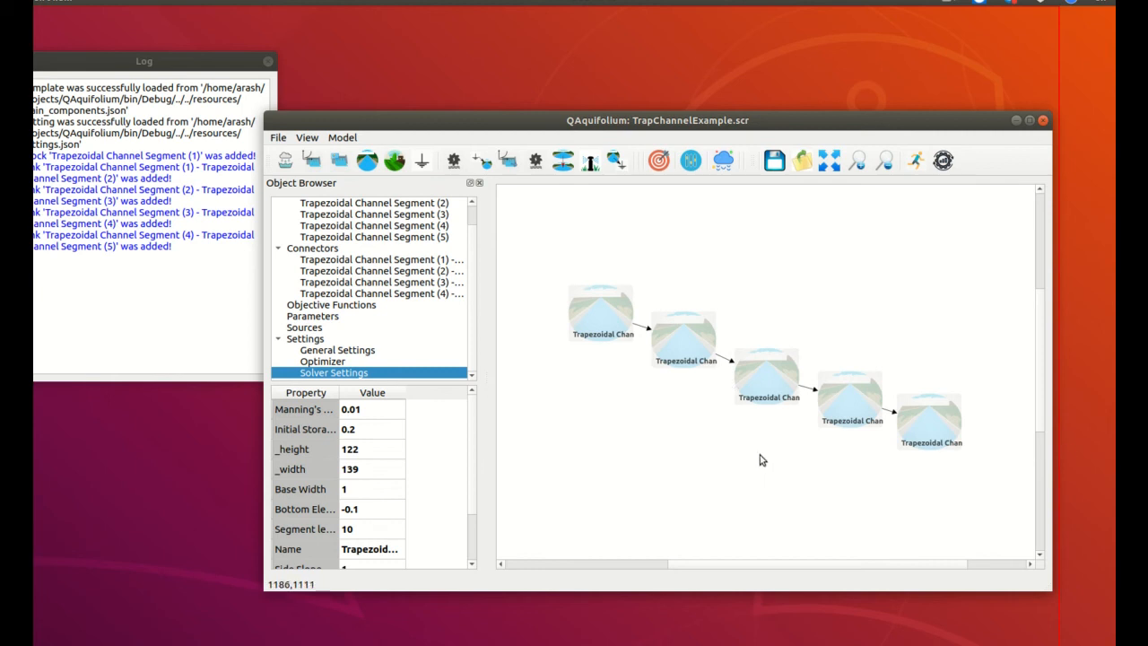
Display the properties of the General Settings and the Solver Settings.
{"action": "left_click", "coordinate": [335, 351]}
{"action": "left_click", "coordinate": [339, 373]}
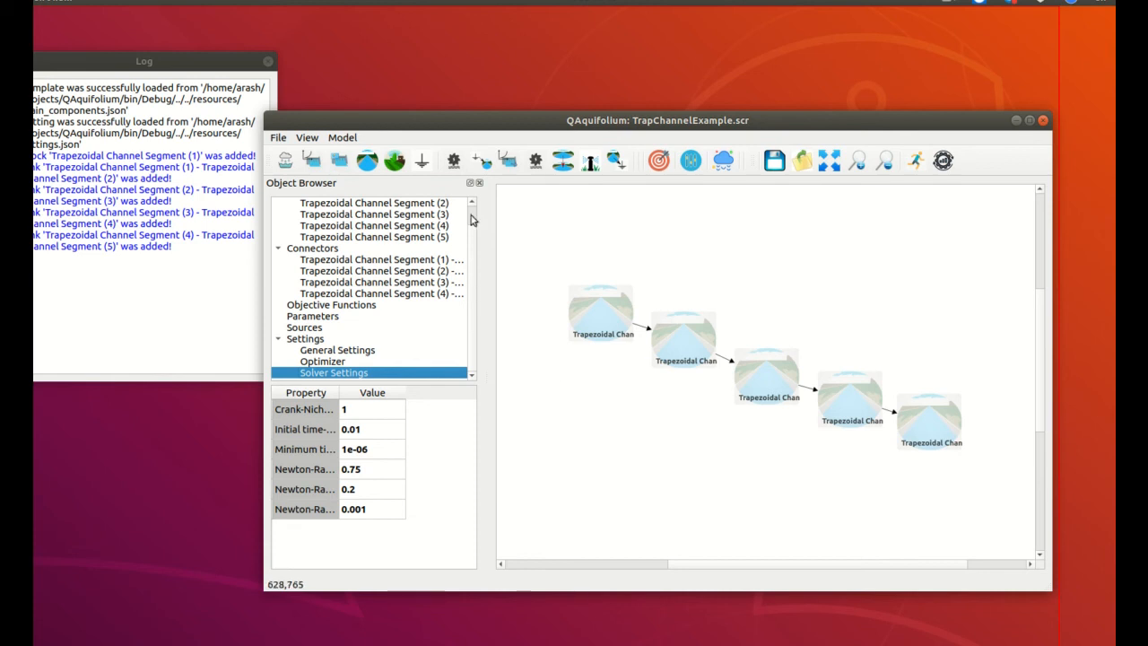
Add a fixed head block, place it to the upper left of the first channel segment, and resize it to about the segments' size.
{"action": "left_click", "coordinate": [422, 162]}
{"action": "left_click_drag", "start_coordinate": [671, 427], "coordinate": [528, 295]}
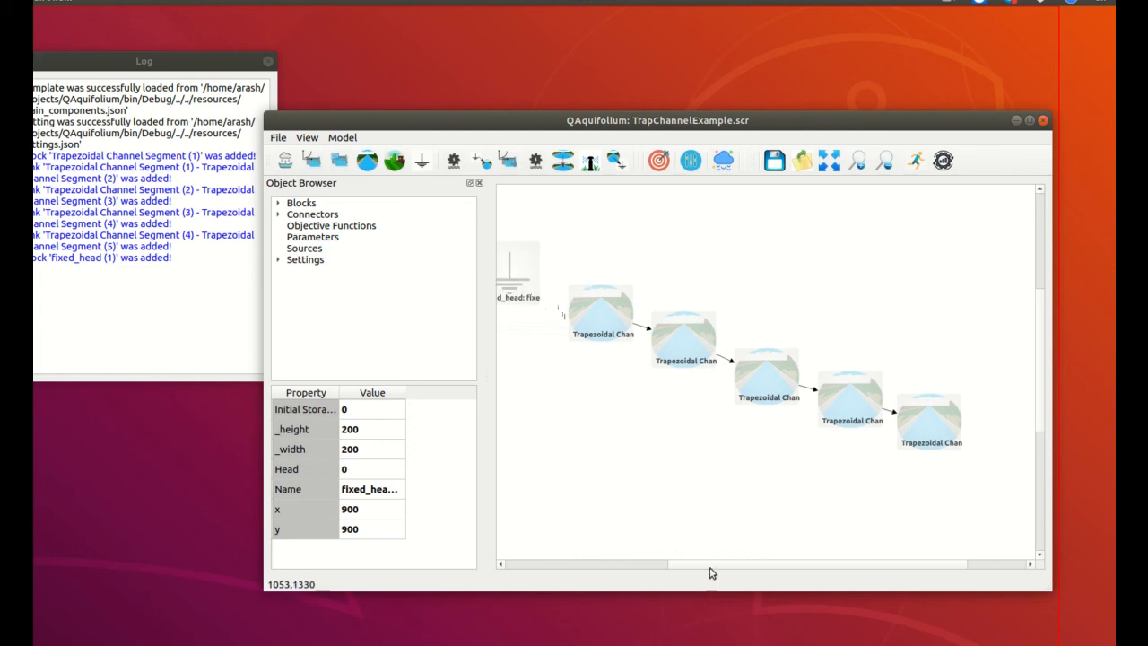
{"action": "left_click_drag", "start_coordinate": [711, 567], "coordinate": [697, 561]}
{"action": "left_click_drag", "start_coordinate": [535, 279], "coordinate": [534, 278]}
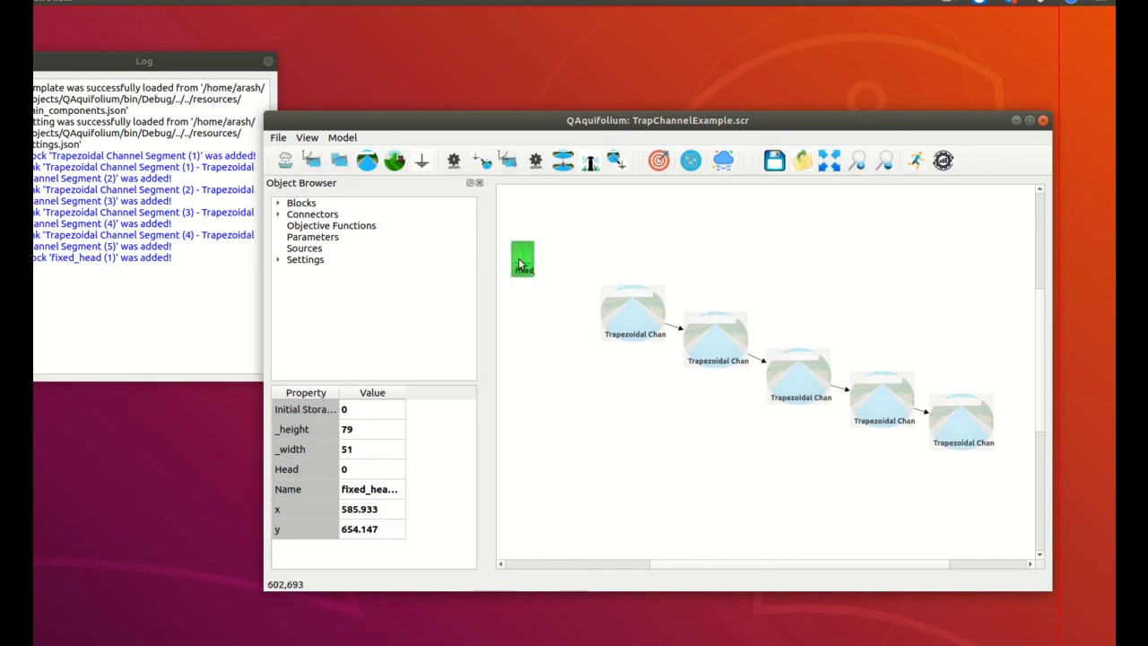
{"action": "left_click_drag", "start_coordinate": [532, 274], "coordinate": [578, 305]}
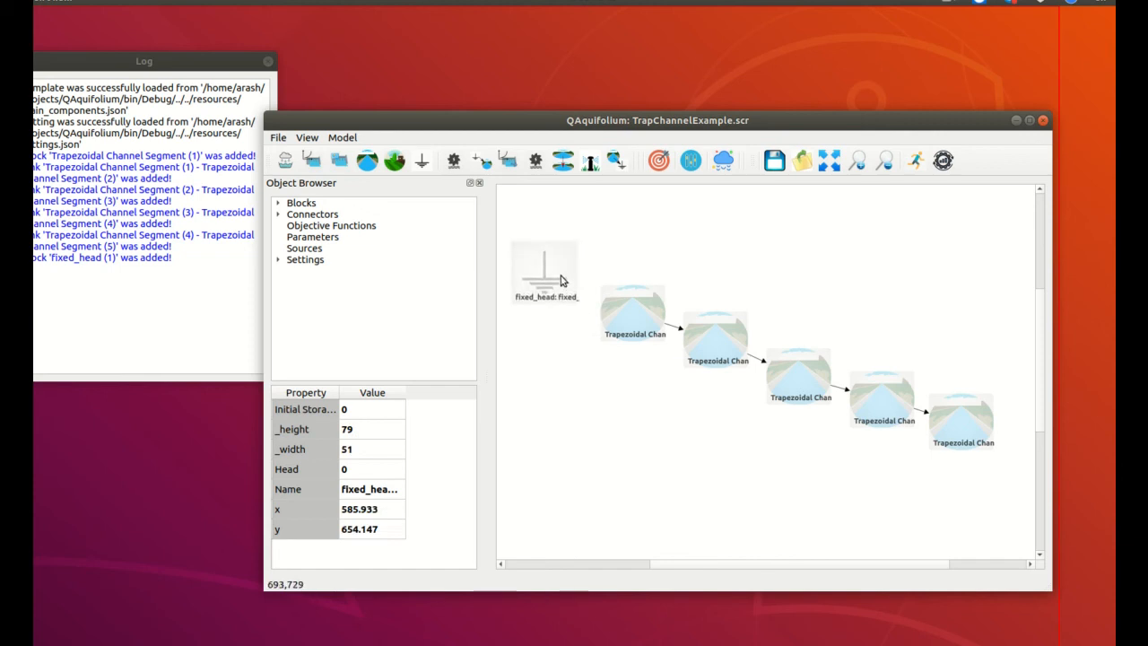
Rename the fixed head block at the upstream end to upstream_boundary and deselect it.
{"action": "left_click", "coordinate": [538, 286]}
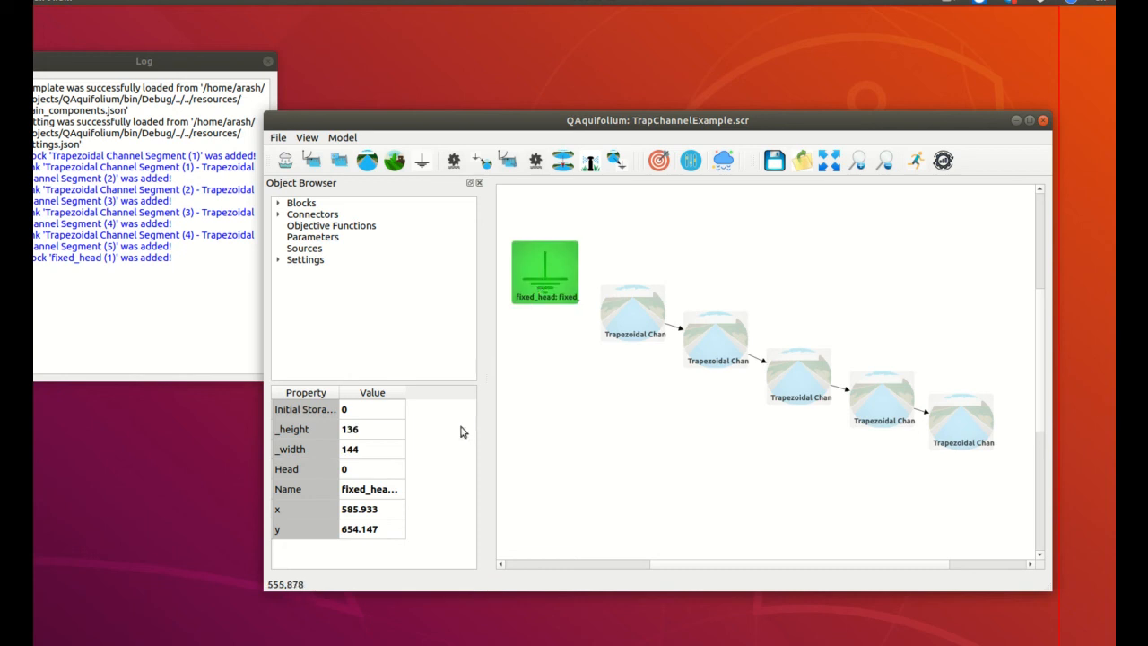
{"action": "double_click", "coordinate": [369, 496]}
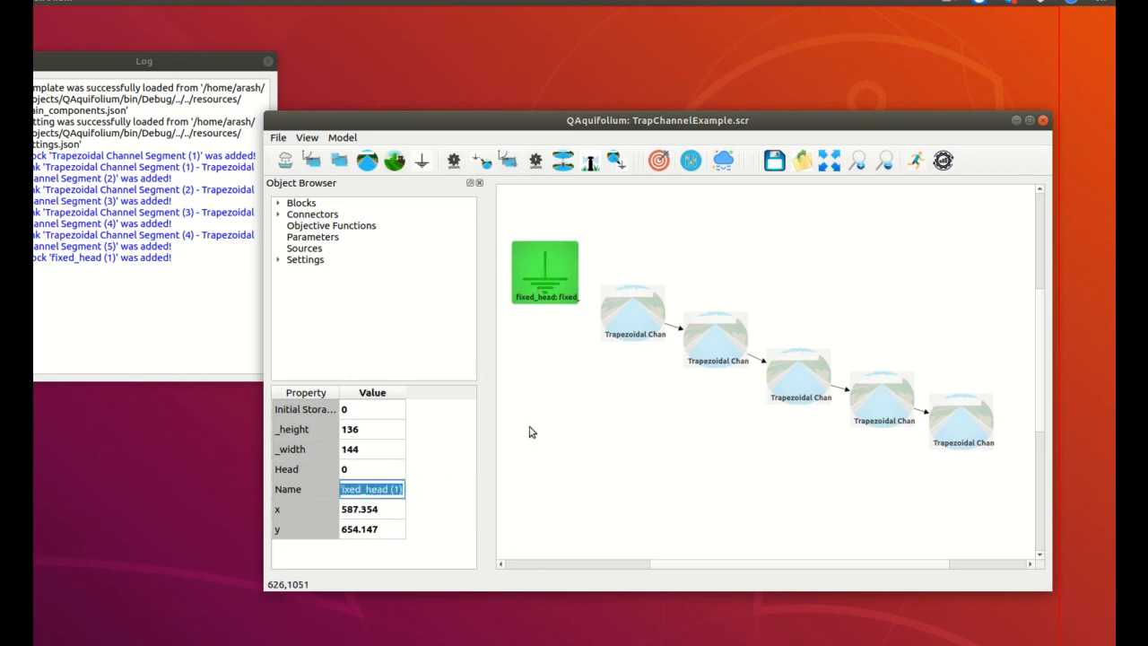
{"action": "type", "text": "up"}
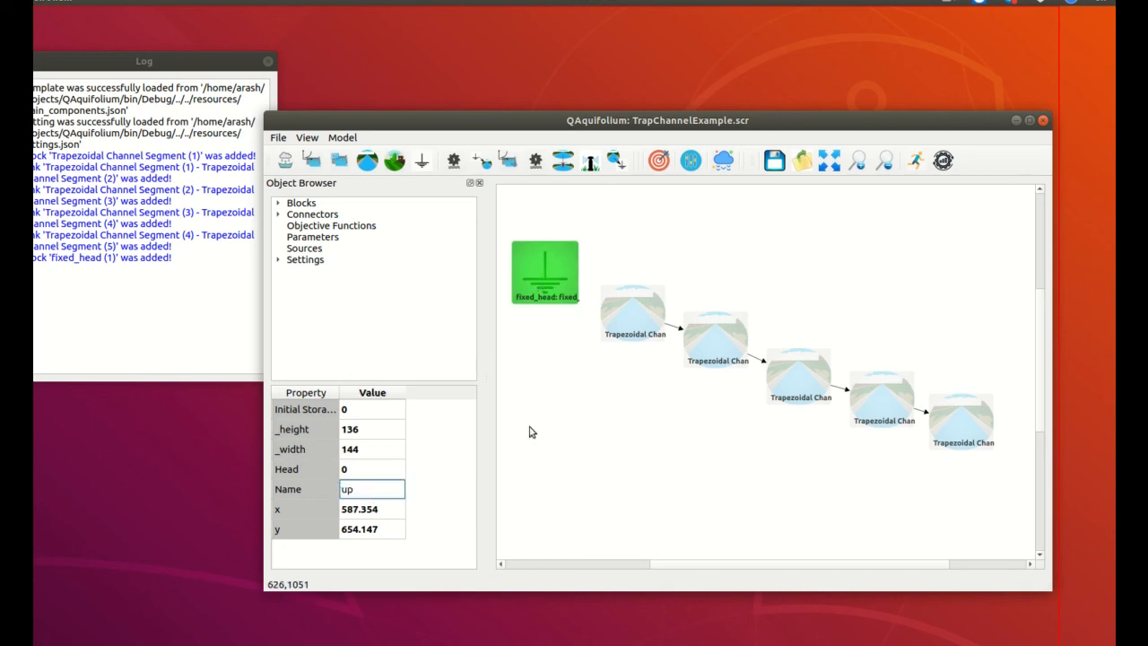
{"action": "type", "text": "stream_"}
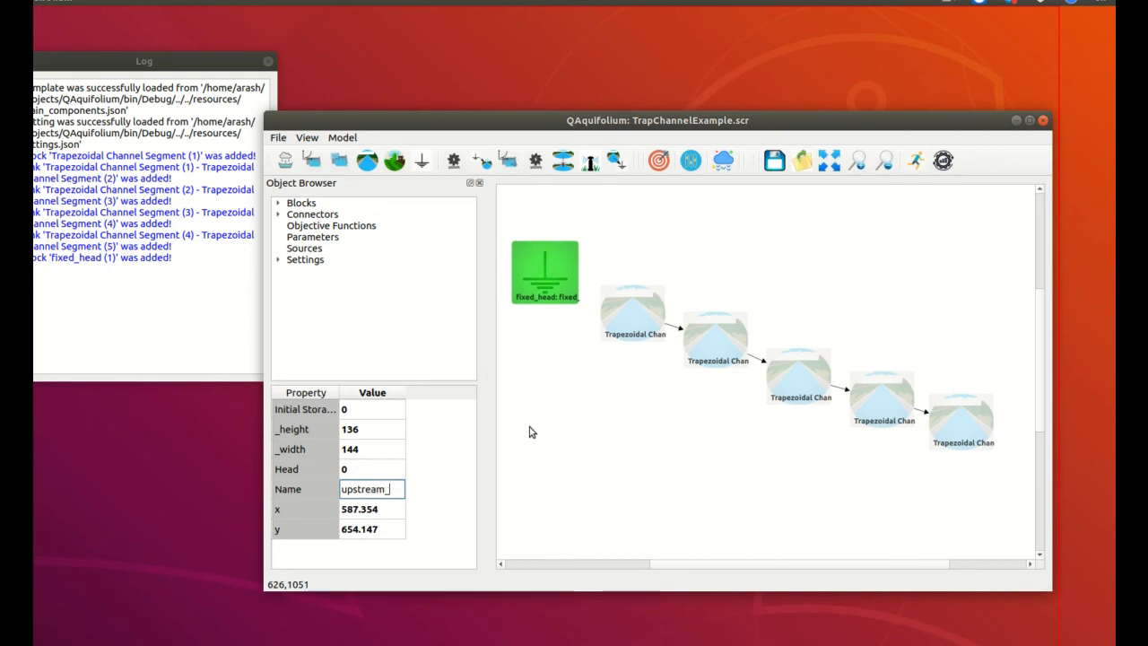
{"action": "type", "text": "boundary"}
{"action": "key", "text": "Return"}
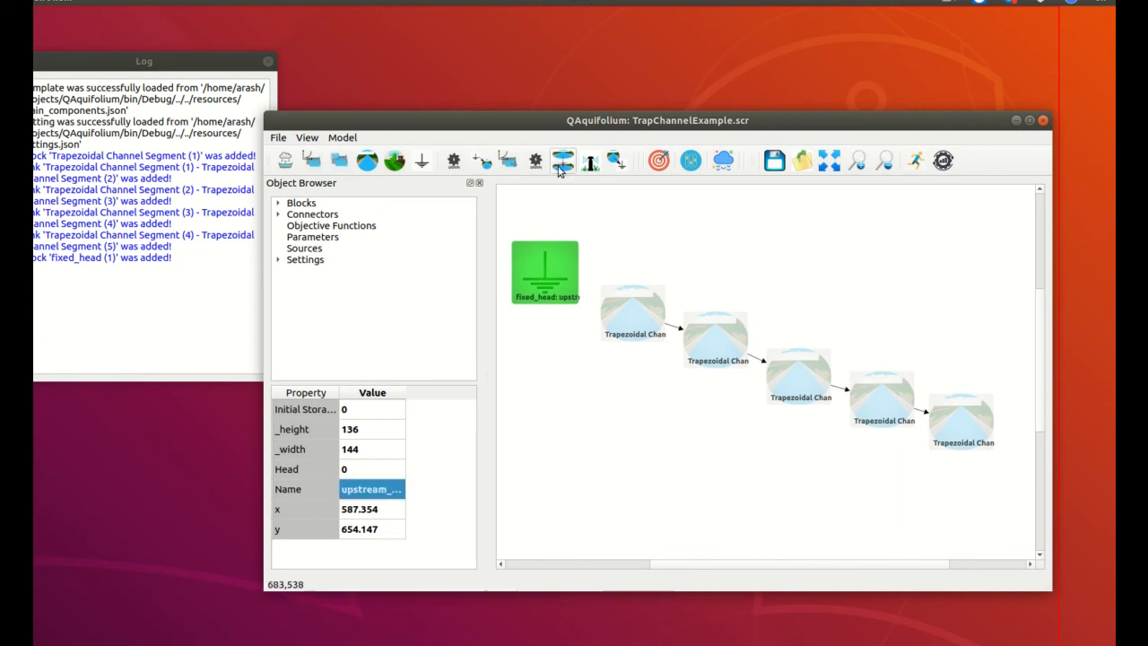
{"action": "left_click", "coordinate": [545, 207]}
Add a second fixed head block, place it to the lower right of the fifth channel segment, and fit the whole diagram in view.
{"action": "left_click", "coordinate": [421, 162]}
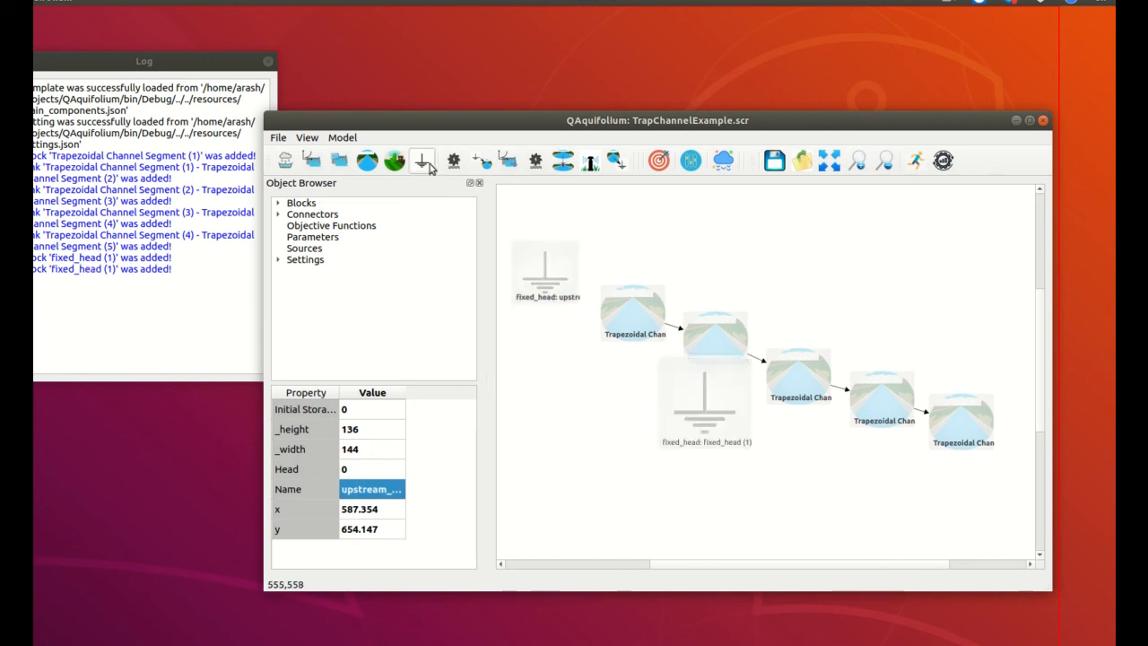
{"action": "left_click", "coordinate": [703, 420]}
{"action": "left_click_drag", "start_coordinate": [703, 420], "coordinate": [1052, 489]}
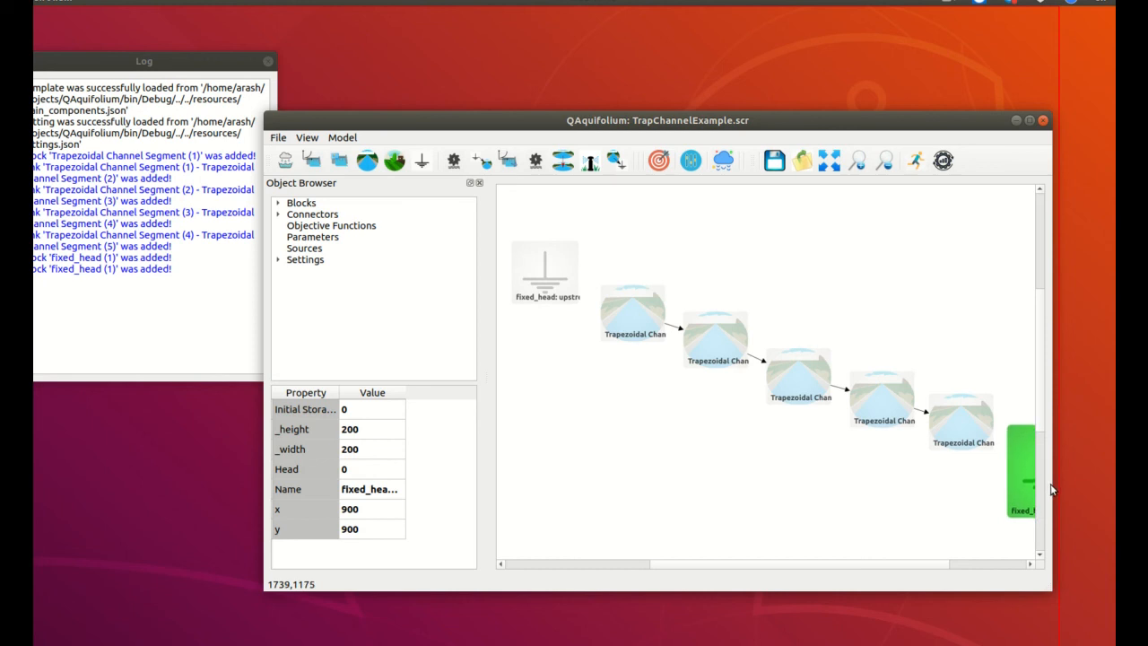
{"action": "left_click", "coordinate": [829, 159]}
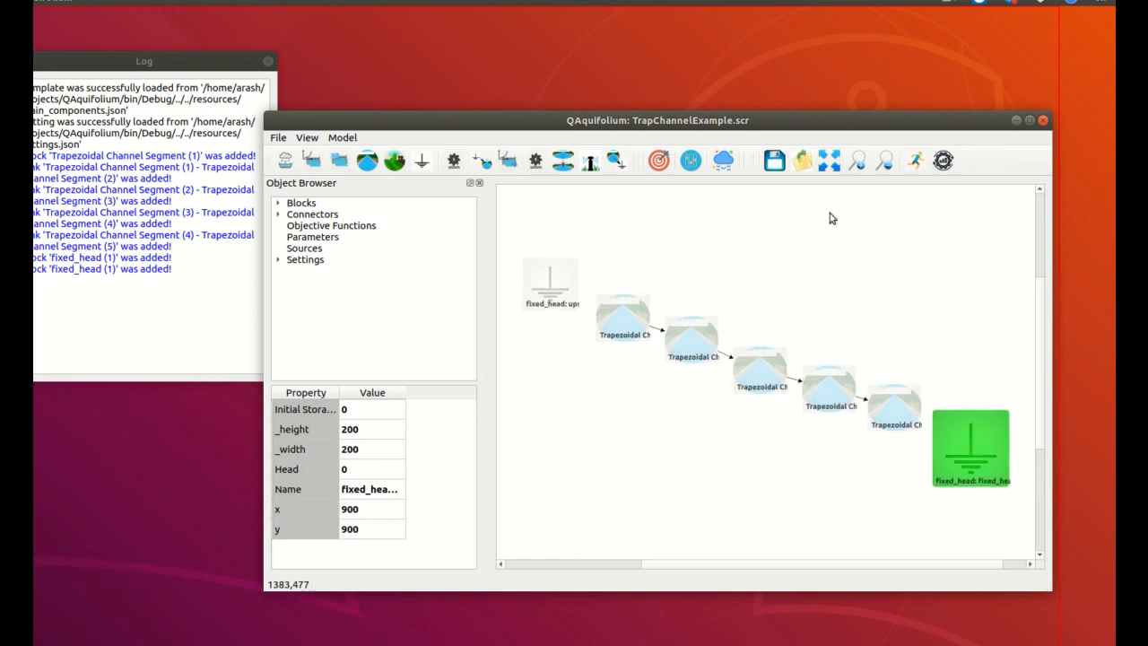
Rename the new fixed head block as downstream_boundary.
{"action": "left_click", "coordinate": [368, 489]}
{"action": "left_click", "coordinate": [388, 488]}
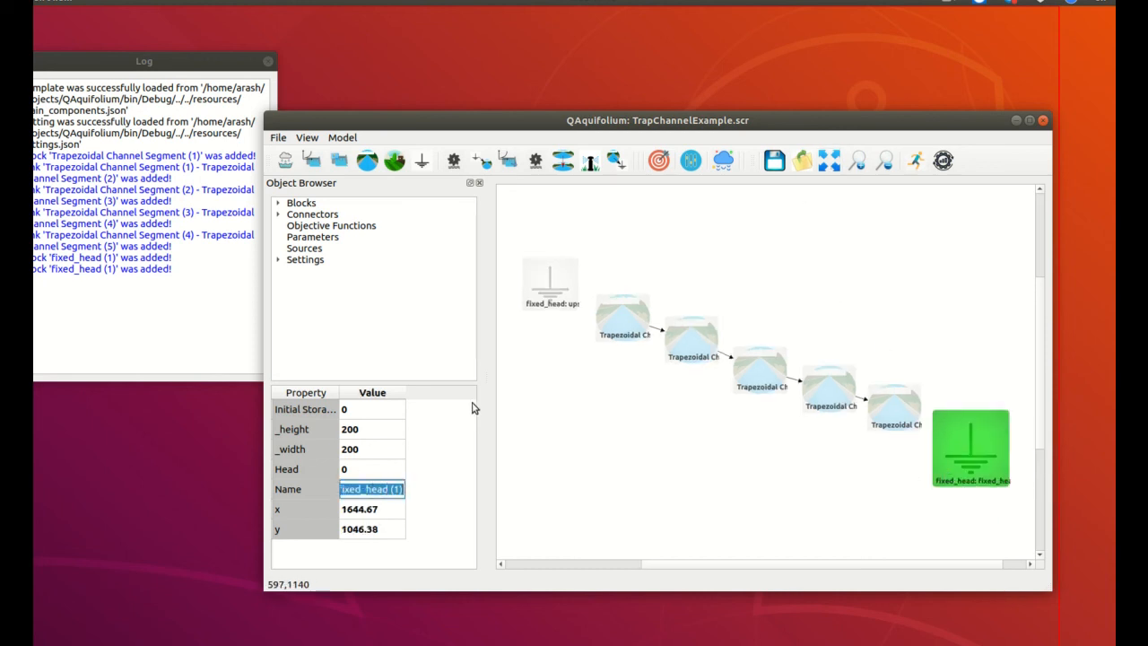
{"action": "type", "text": "downstre"}
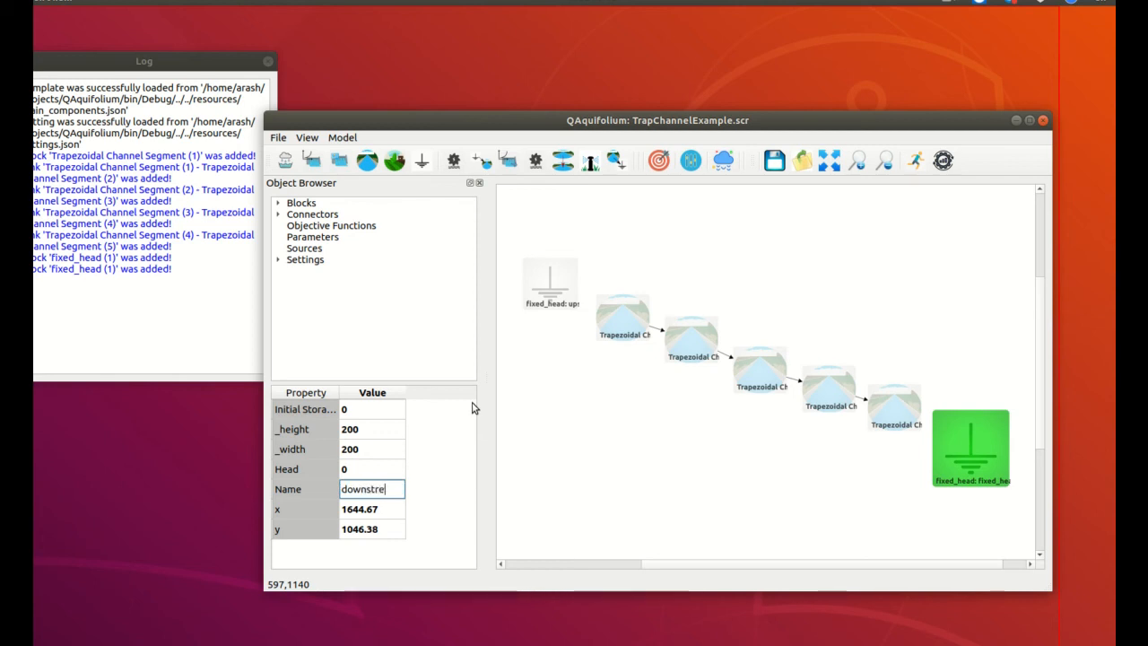
{"action": "type", "text": "am_boundary"}
{"action": "key", "text": "Return"}
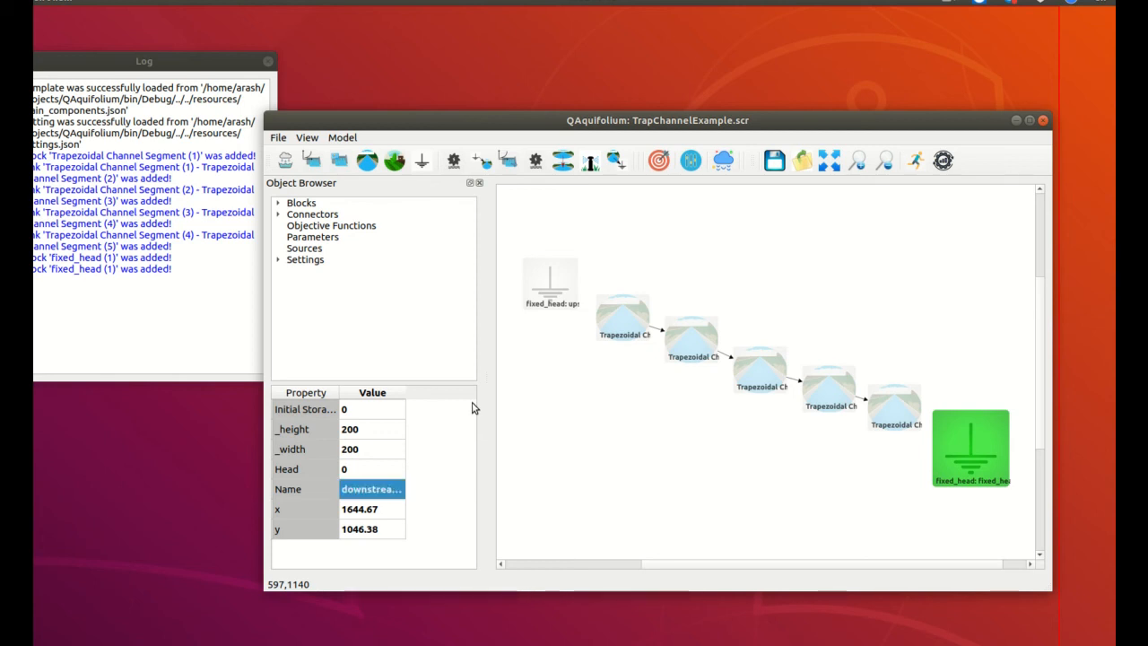
Shrink the downstream boundary block slightly from its upper-left corner and list the model's blocks in the object browser.
{"action": "left_click", "coordinate": [956, 449]}
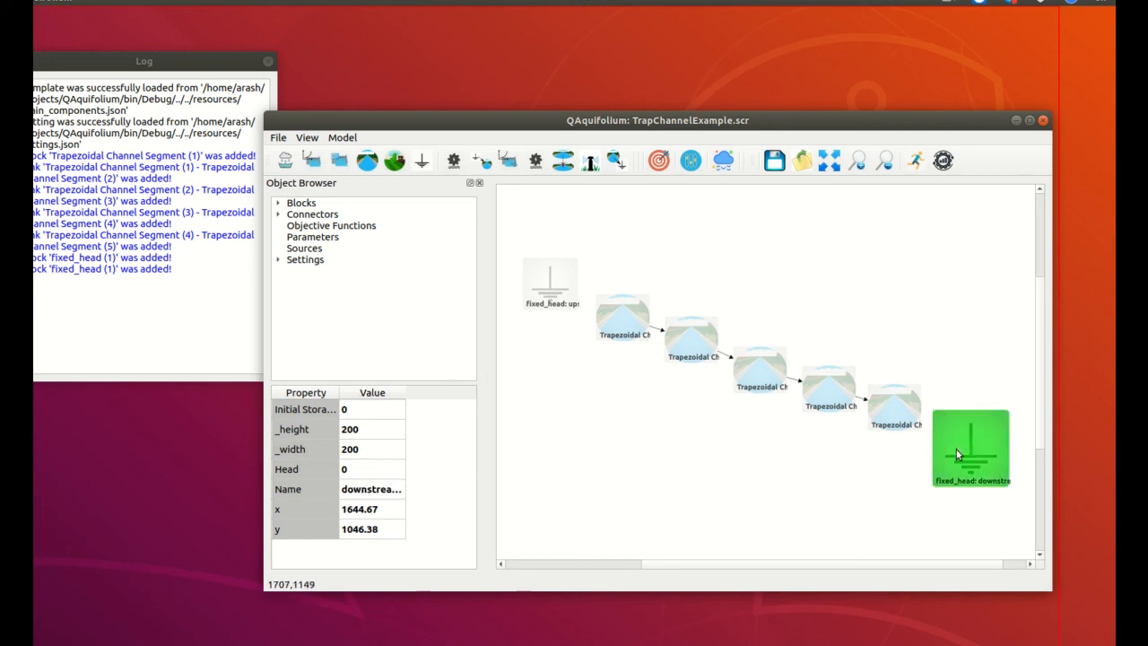
{"action": "left_click_drag", "start_coordinate": [935, 411], "coordinate": [950, 420]}
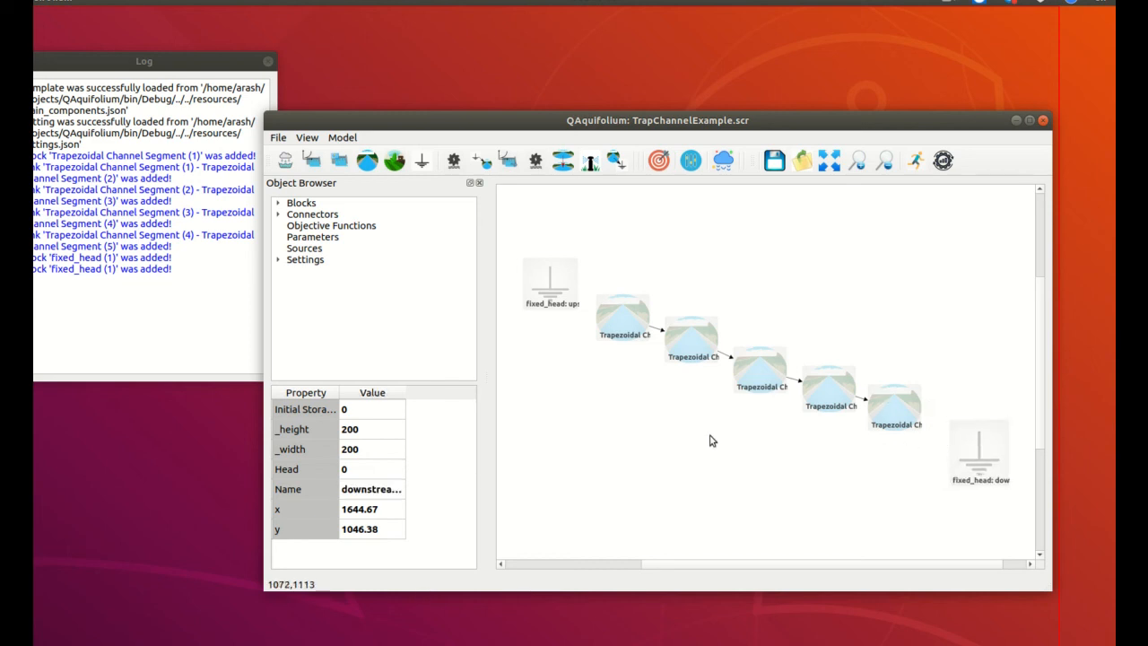
{"action": "left_click", "coordinate": [276, 205]}
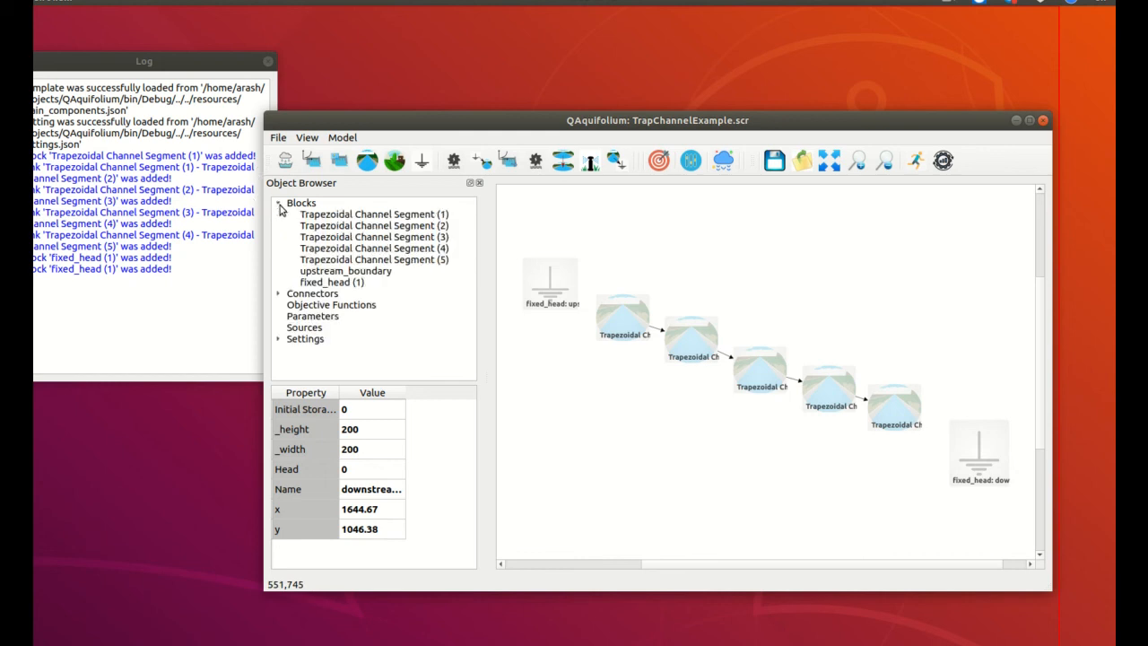
{"action": "left_click", "coordinate": [347, 283]}
{"action": "left_click", "coordinate": [278, 203]}
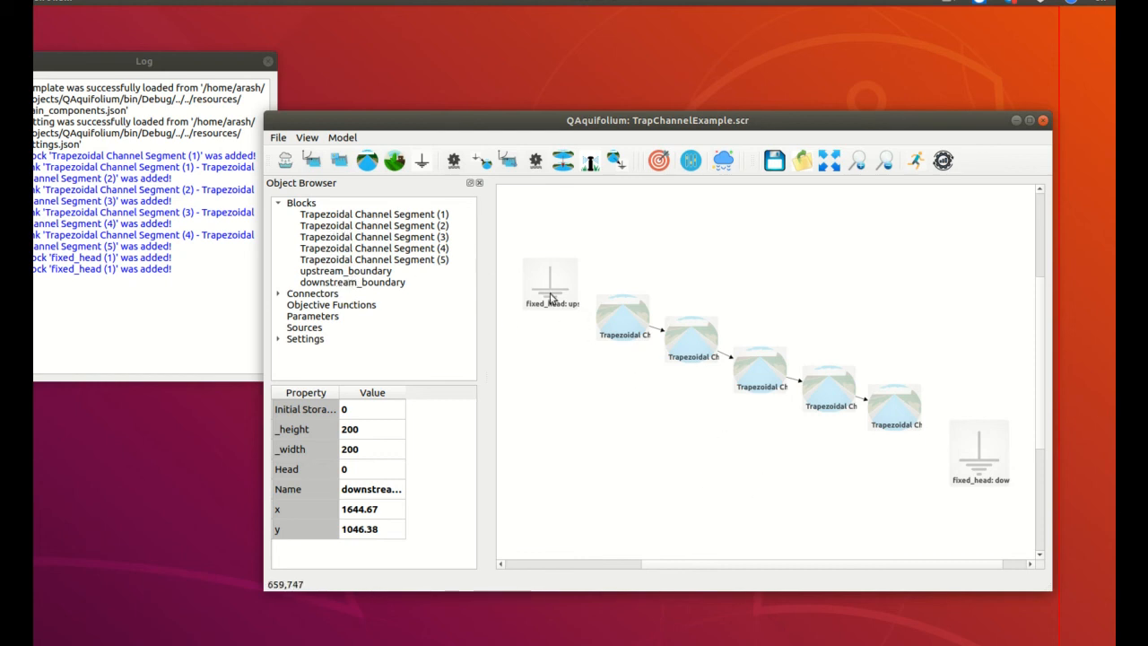
Move the upstream boundary block slightly up and left, link it to the first channel segment, and select the link.
{"action": "left_click_drag", "start_coordinate": [558, 289], "coordinate": [547, 279]}
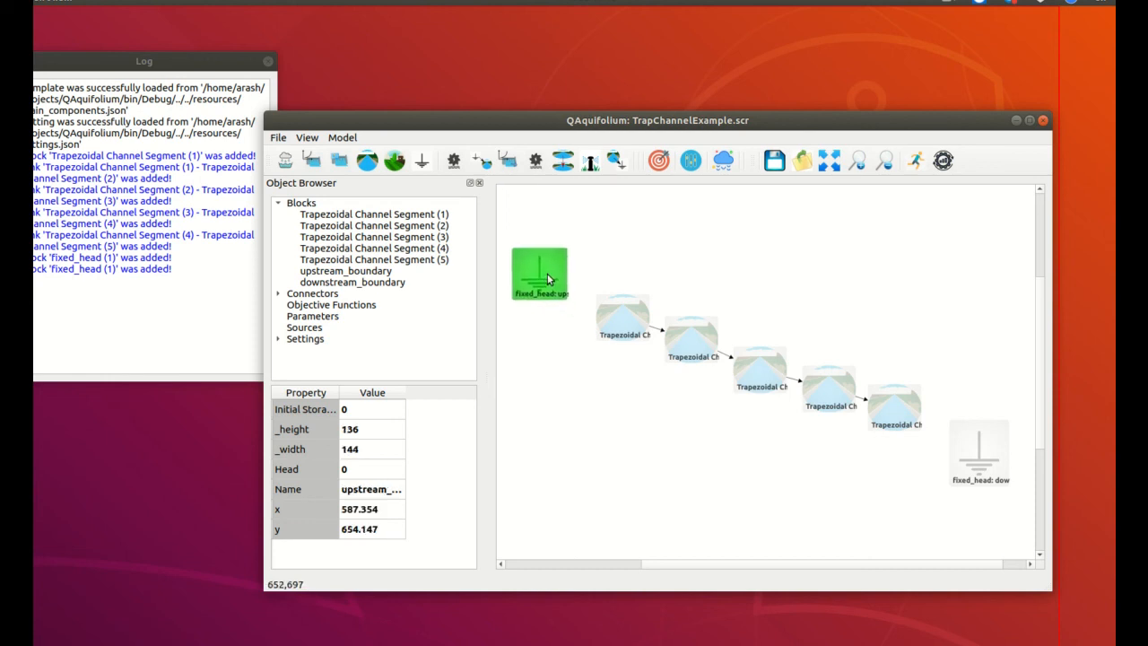
{"action": "left_click", "coordinate": [655, 277]}
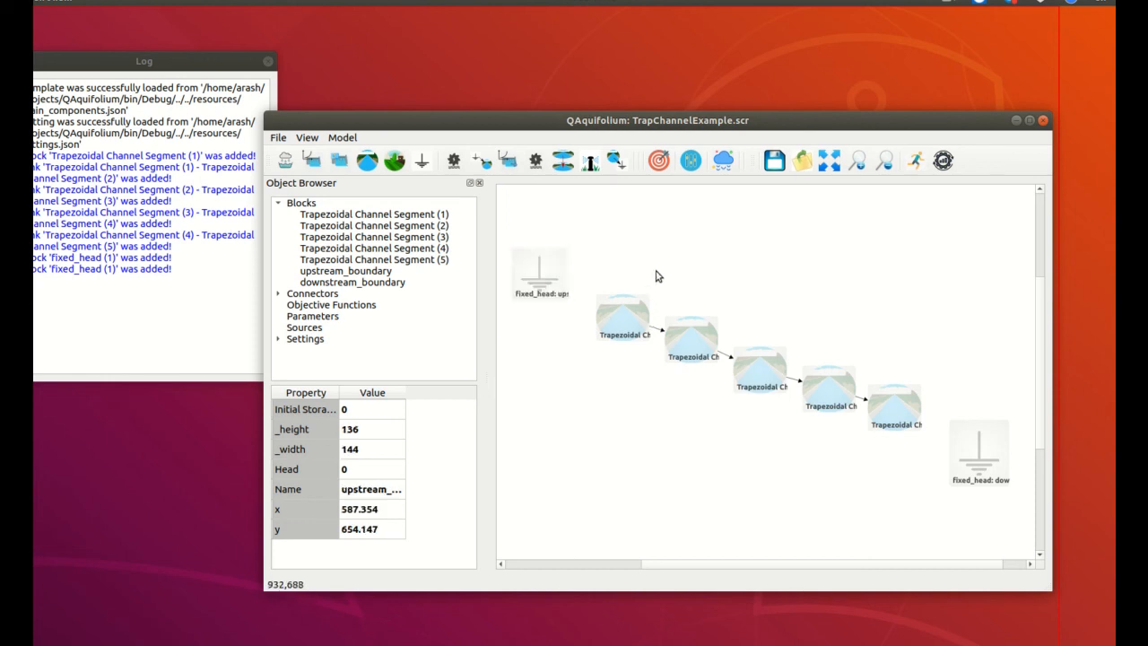
{"action": "left_click", "coordinate": [481, 161]}
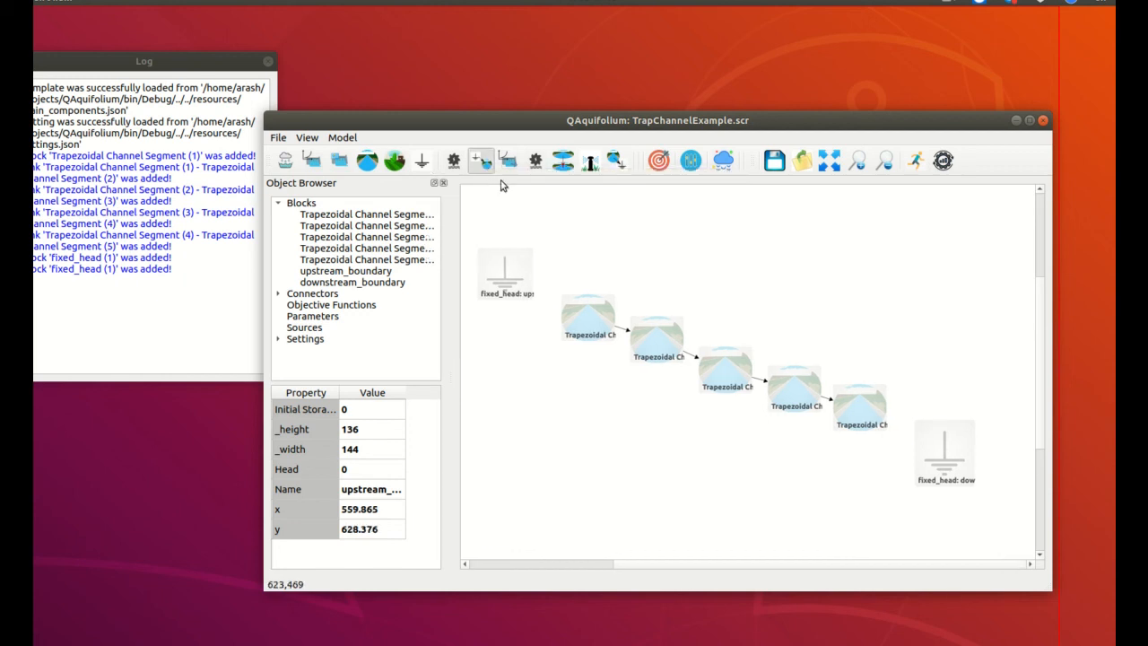
{"action": "left_click_drag", "start_coordinate": [532, 287], "coordinate": [572, 312]}
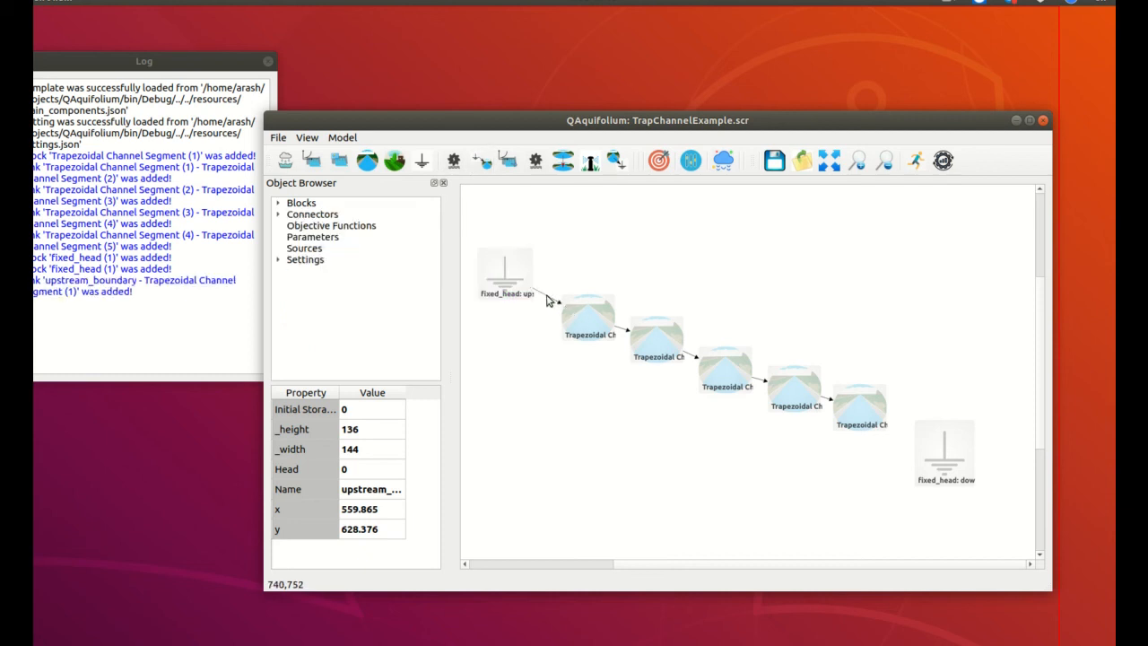
{"action": "left_click", "coordinate": [547, 296]}
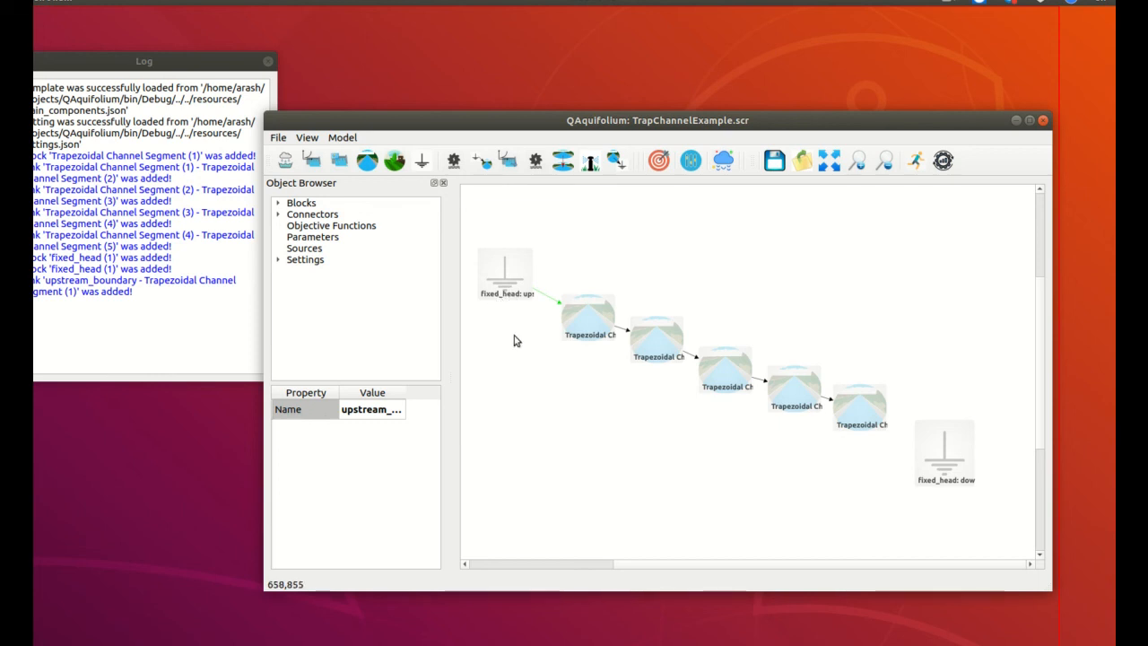
Link the fifth channel segment to the downstream boundary using the connector that runs from a channel to a fixed head.
{"action": "left_click", "coordinate": [491, 172]}
{"action": "left_click_drag", "start_coordinate": [959, 460], "coordinate": [959, 460]}
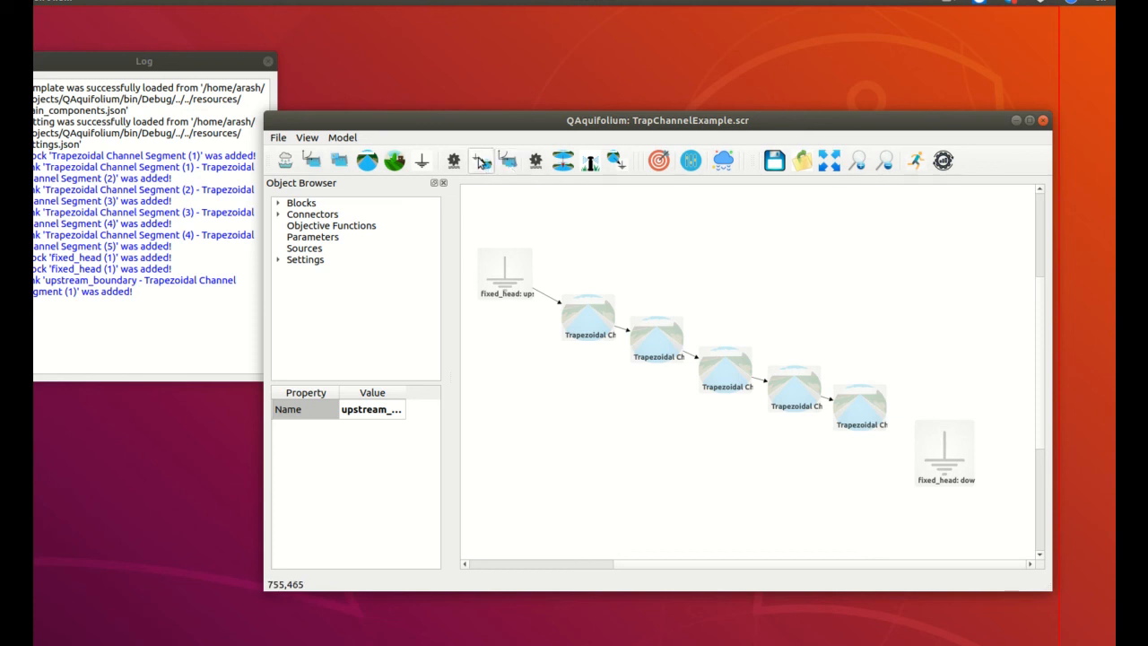
{"action": "left_click", "coordinate": [617, 166]}
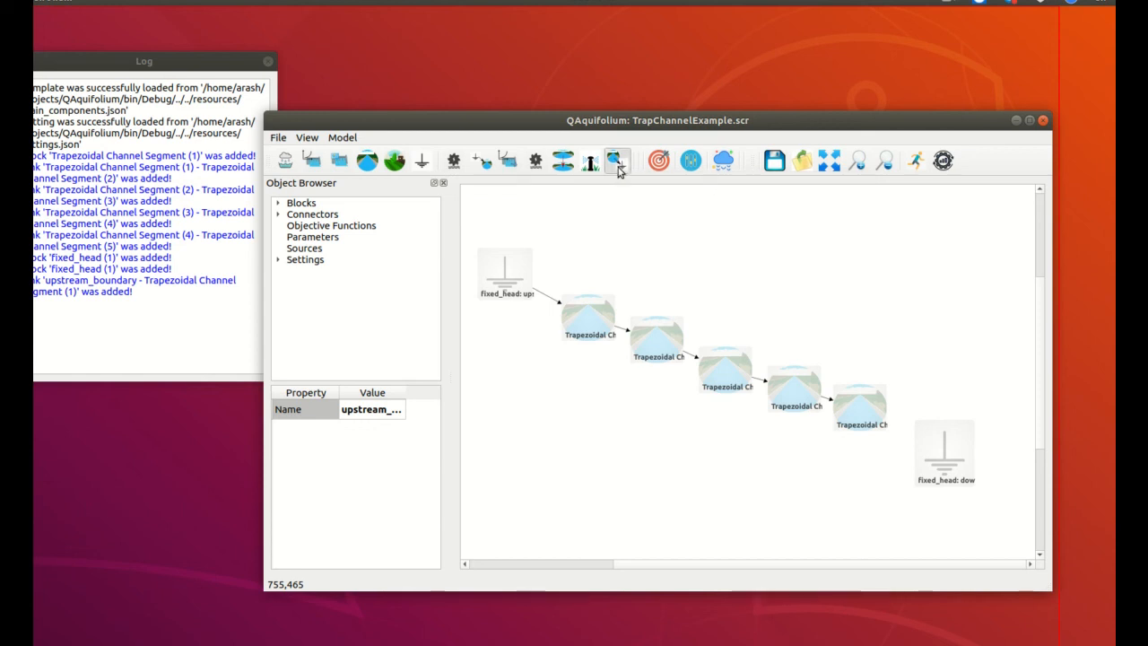
{"action": "left_click", "coordinate": [882, 412]}
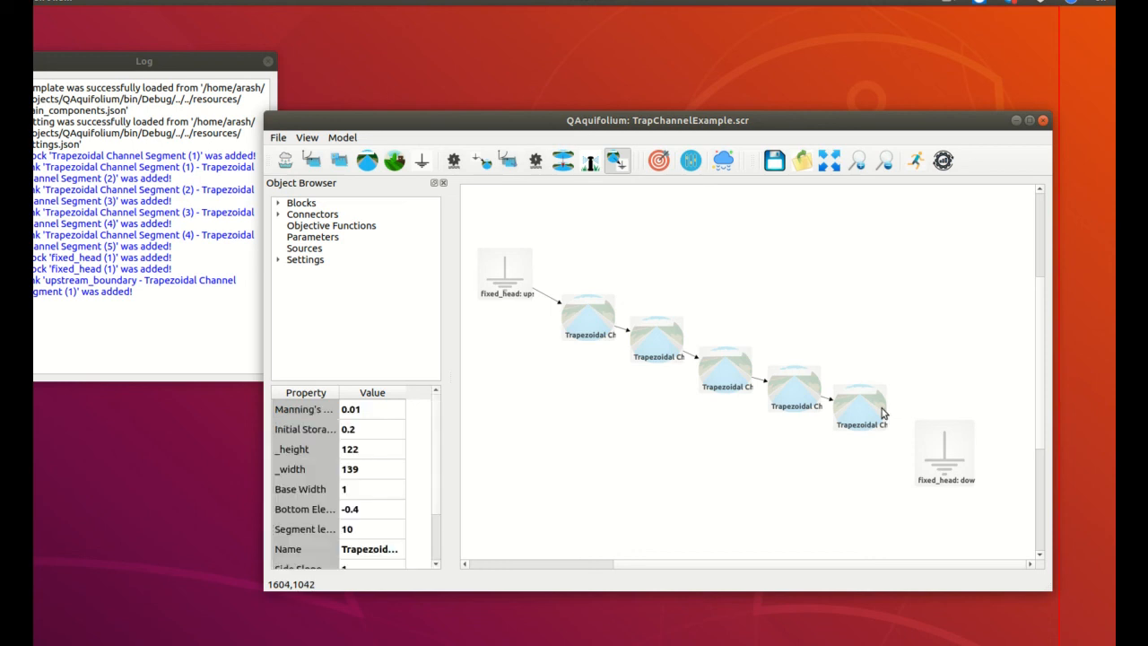
{"action": "left_click", "coordinate": [933, 453]}
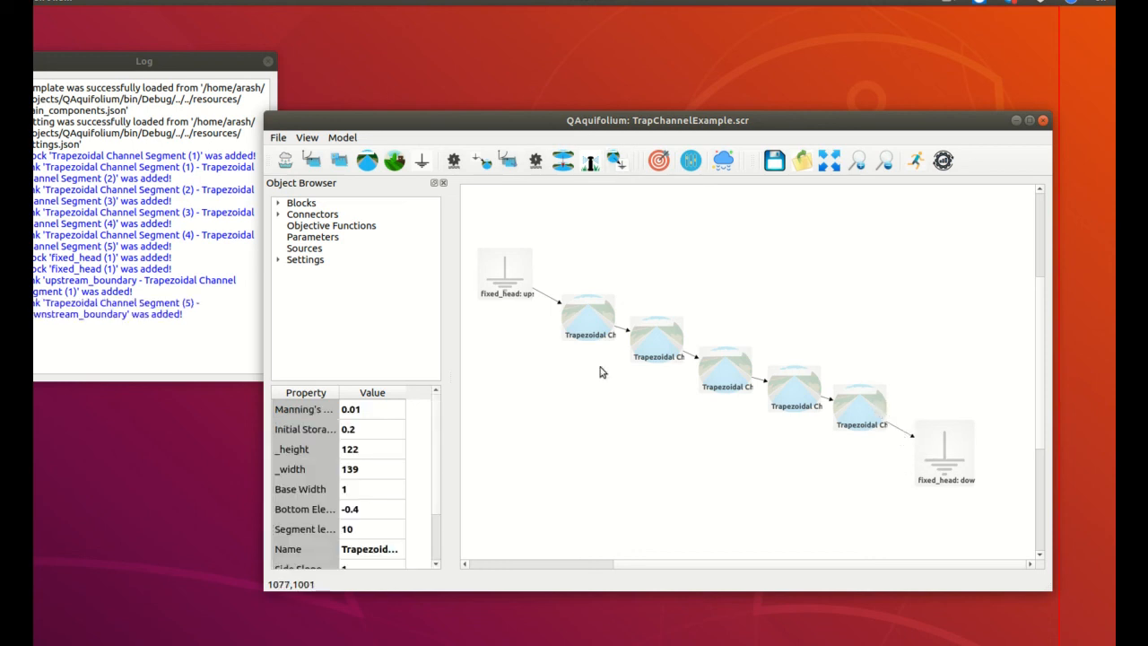
Set the upstream boundary's initial storage to 100000 and its head to 0.05.
{"action": "left_click", "coordinate": [518, 270]}
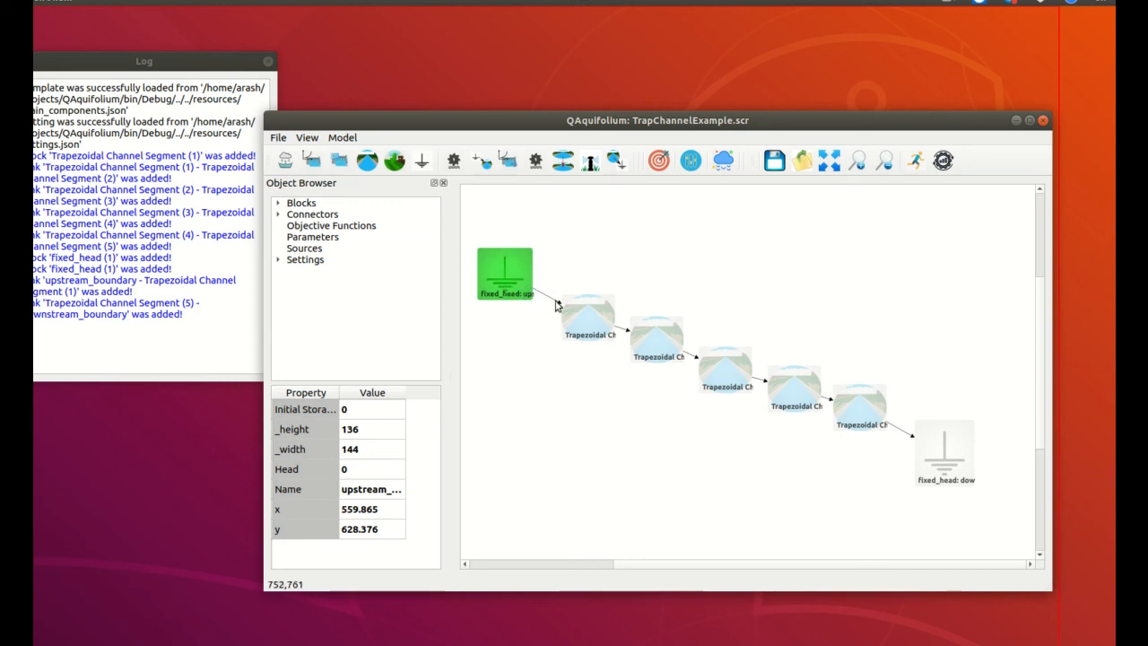
{"action": "left_click", "coordinate": [369, 418]}
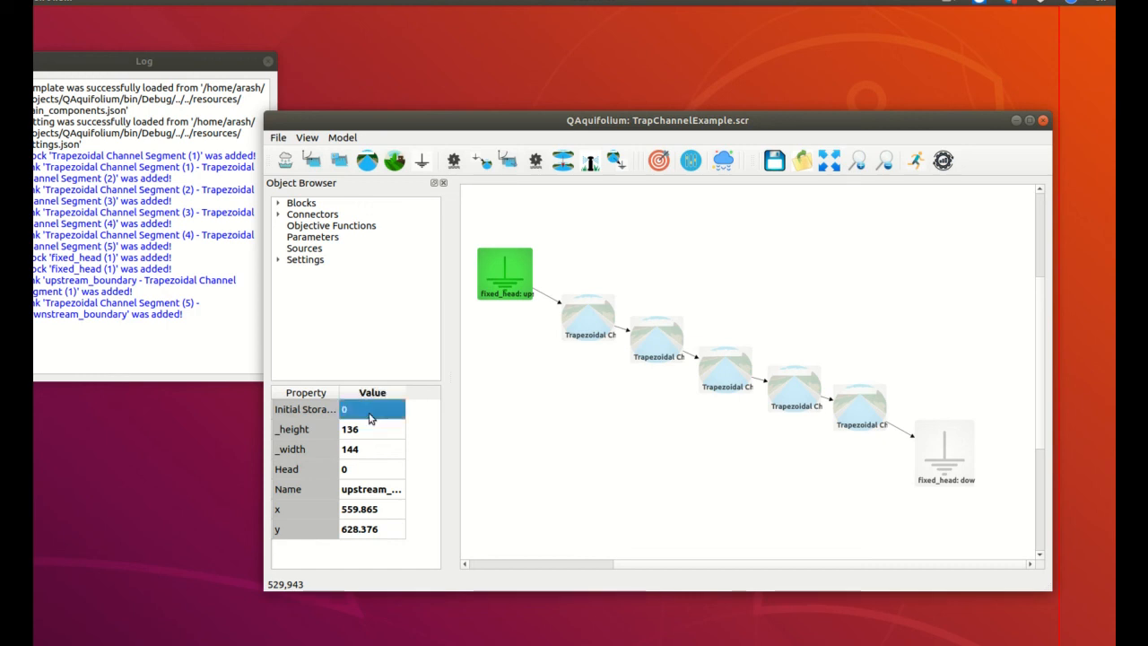
{"action": "left_click", "coordinate": [367, 416]}
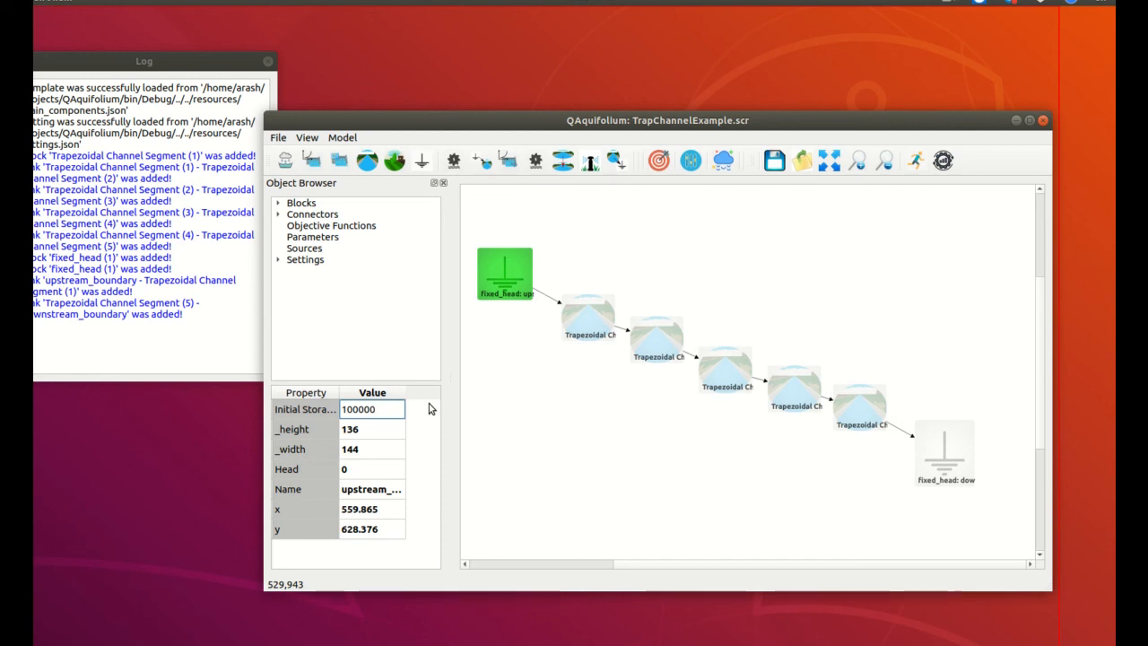
{"action": "key", "text": "Return"}
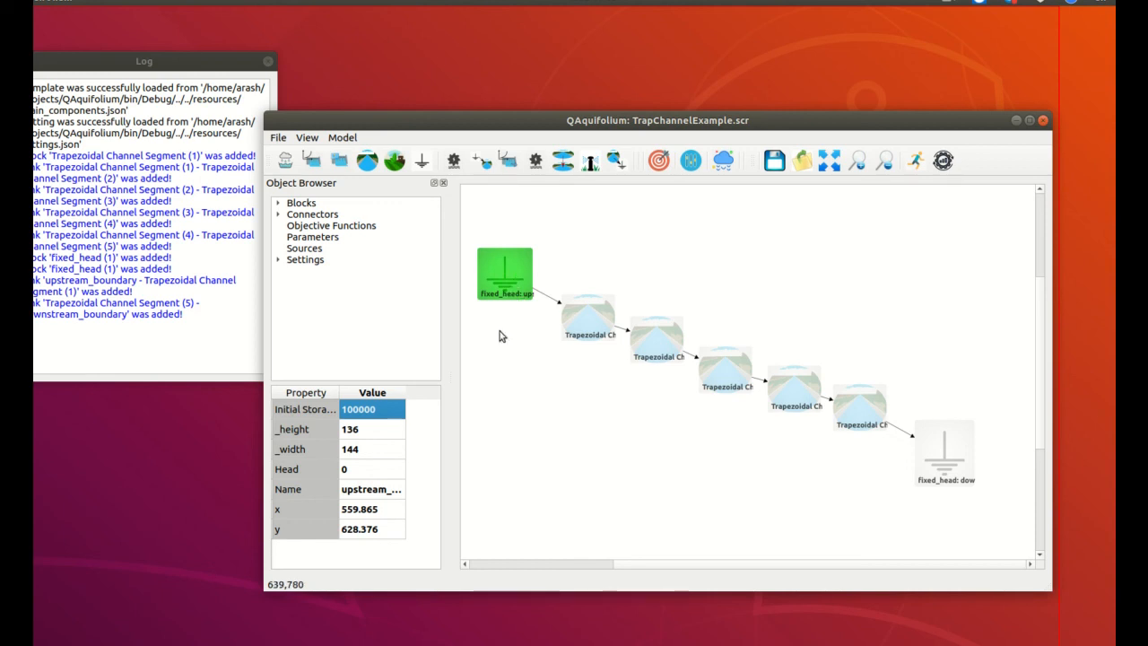
{"action": "left_click", "coordinate": [355, 472]}
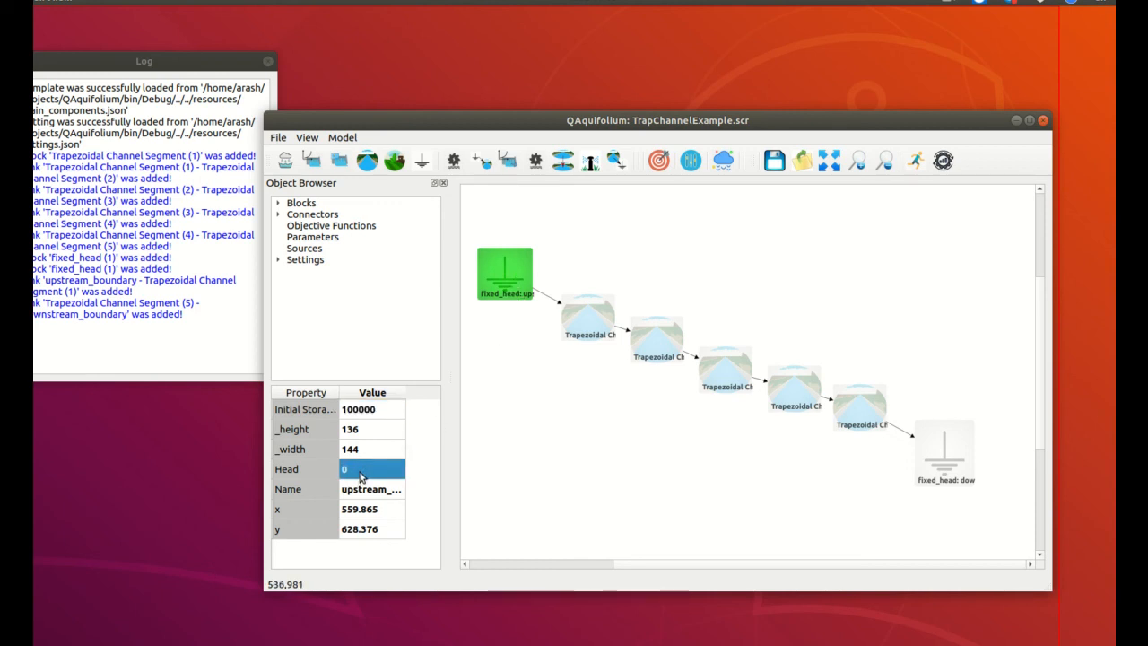
{"action": "left_click", "coordinate": [361, 473]}
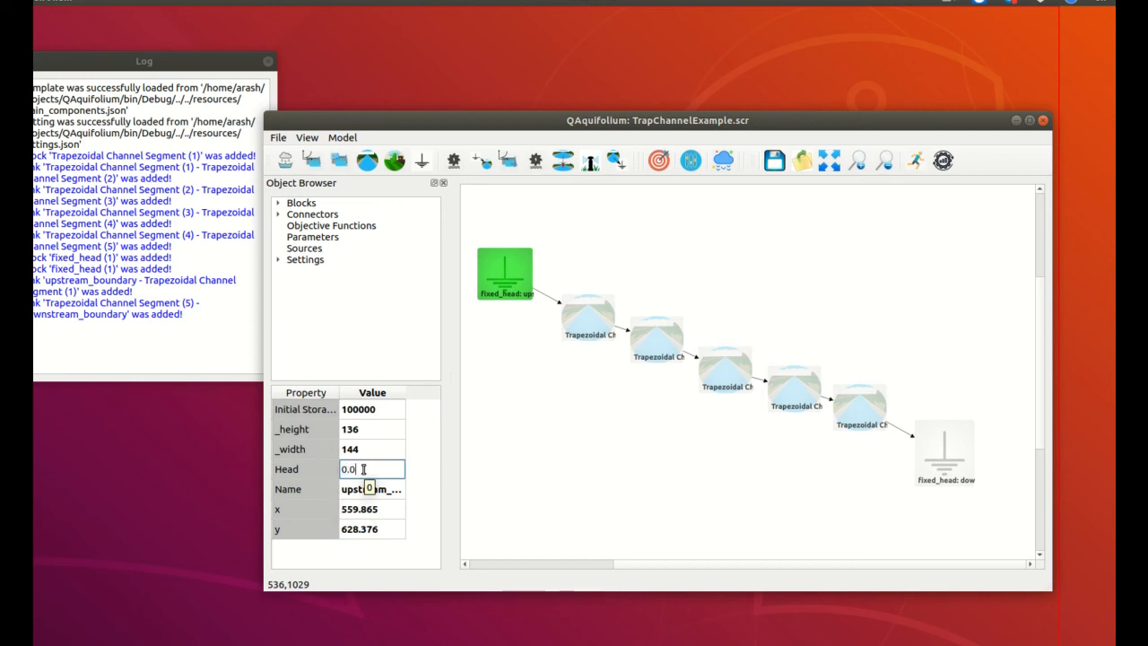
{"action": "key", "text": "Return"}
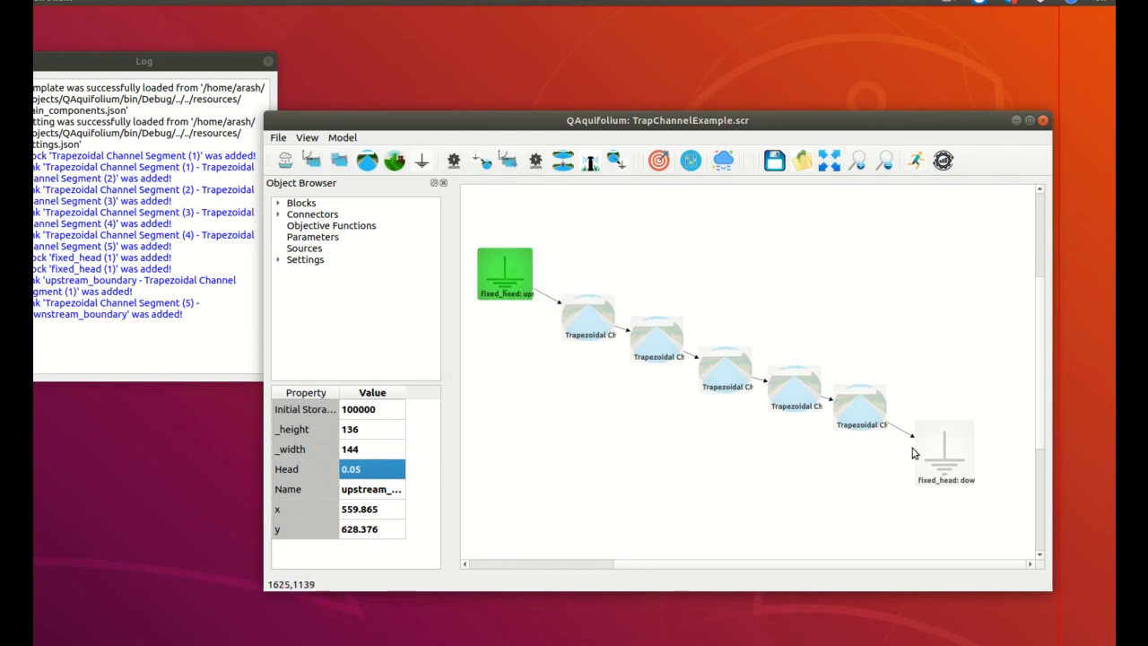
Check the downstream boundary's head value and display the properties of the fifth channel segment.
{"action": "left_click", "coordinate": [949, 462]}
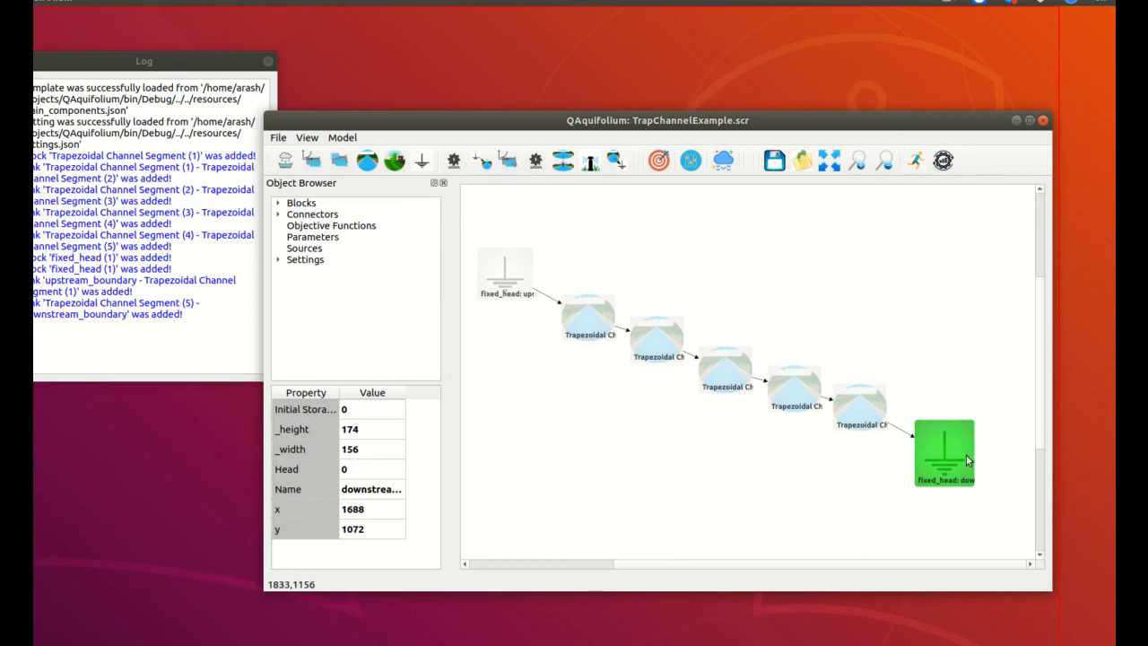
{"action": "left_click", "coordinate": [353, 473]}
{"action": "left_click", "coordinate": [354, 471]}
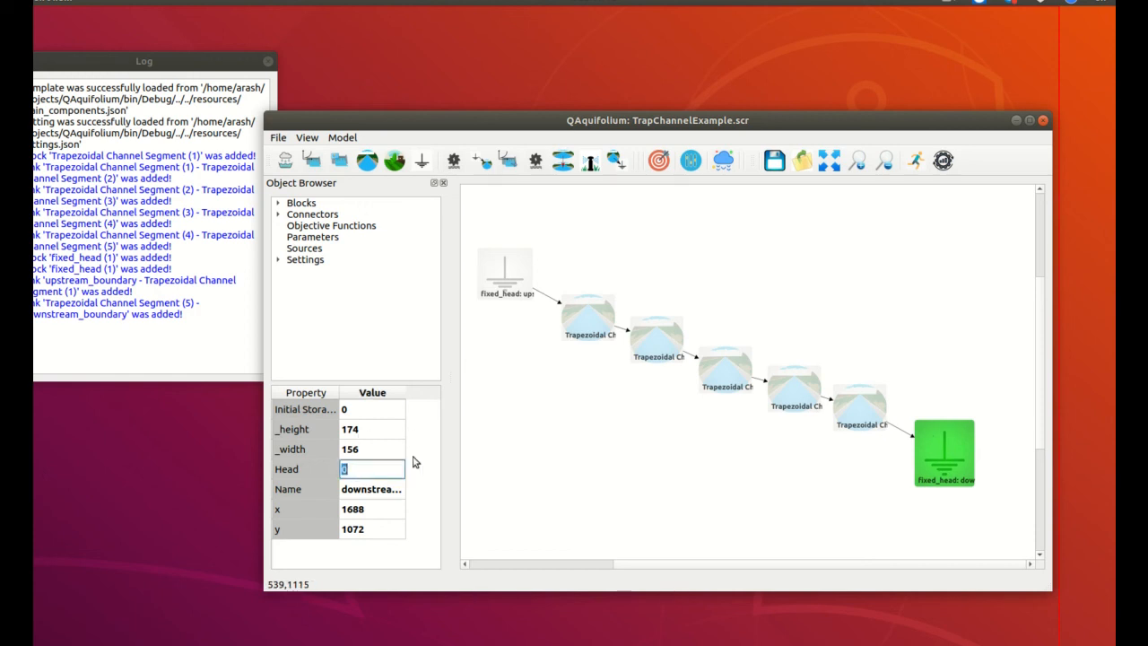
{"action": "left_click", "coordinate": [512, 452]}
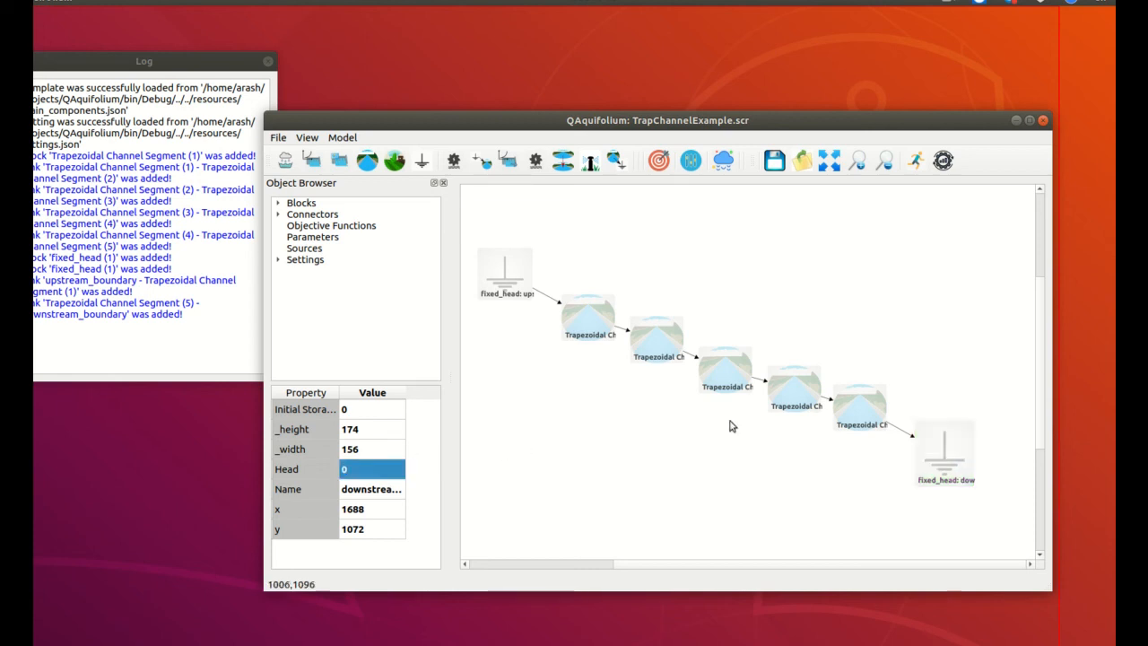
{"action": "left_click", "coordinate": [848, 409]}
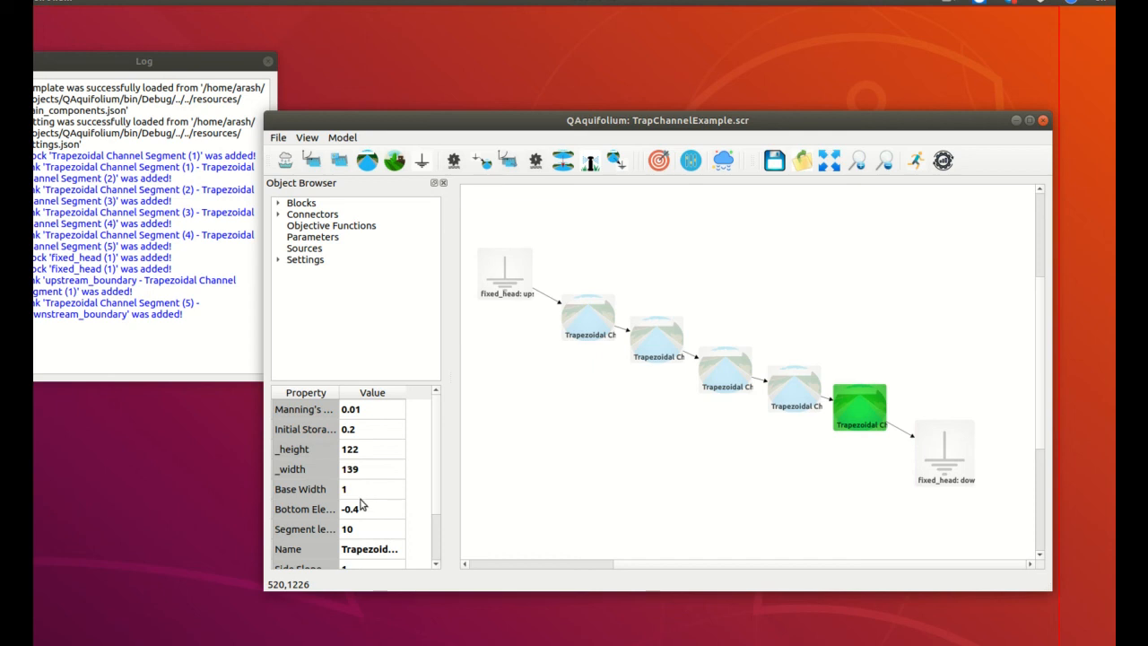
Set the downstream boundary's head to -0.45, run the simulation, and close its progress window when finished.
{"action": "left_click", "coordinate": [953, 458]}
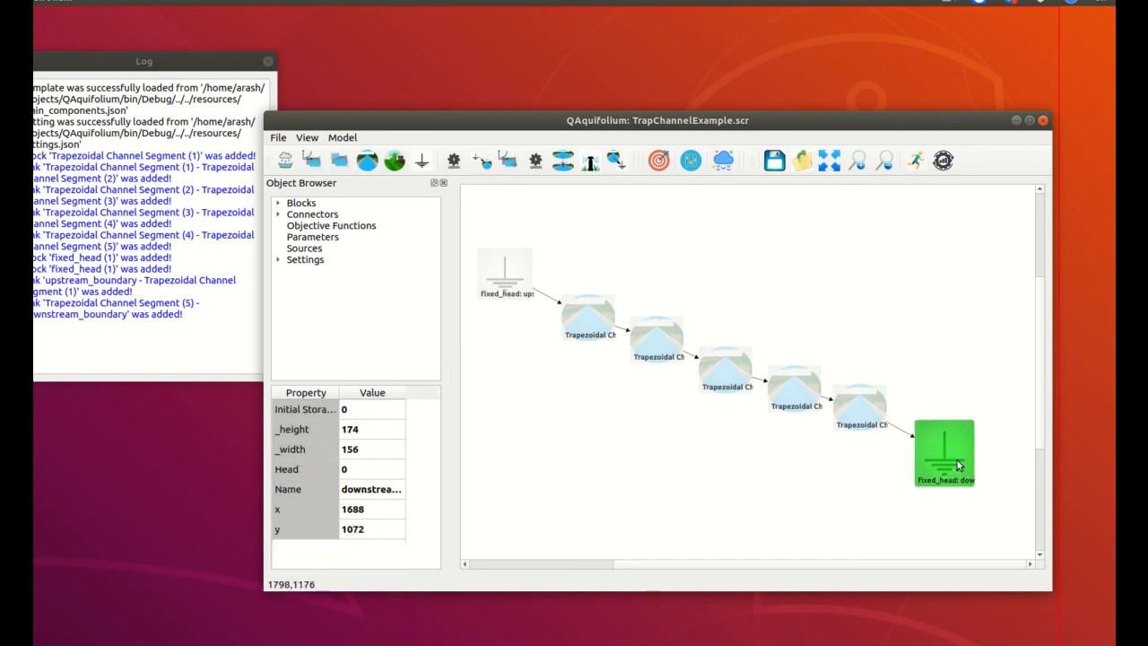
{"action": "double_click", "coordinate": [362, 471]}
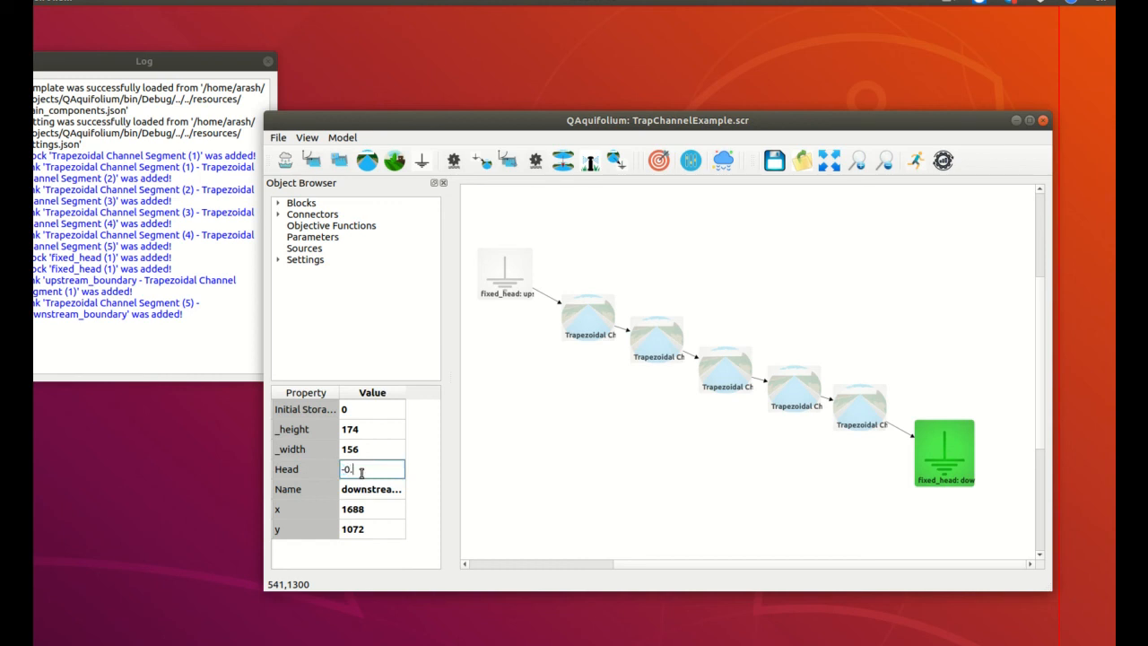
{"action": "key", "text": "Return"}
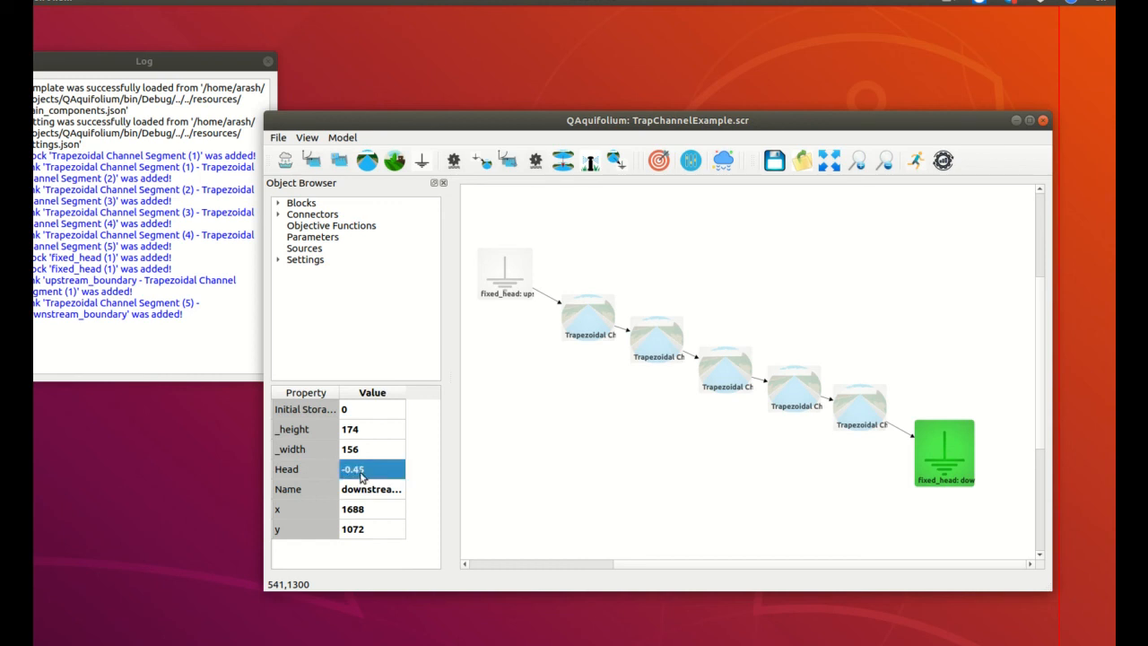
{"action": "left_click", "coordinate": [603, 436]}
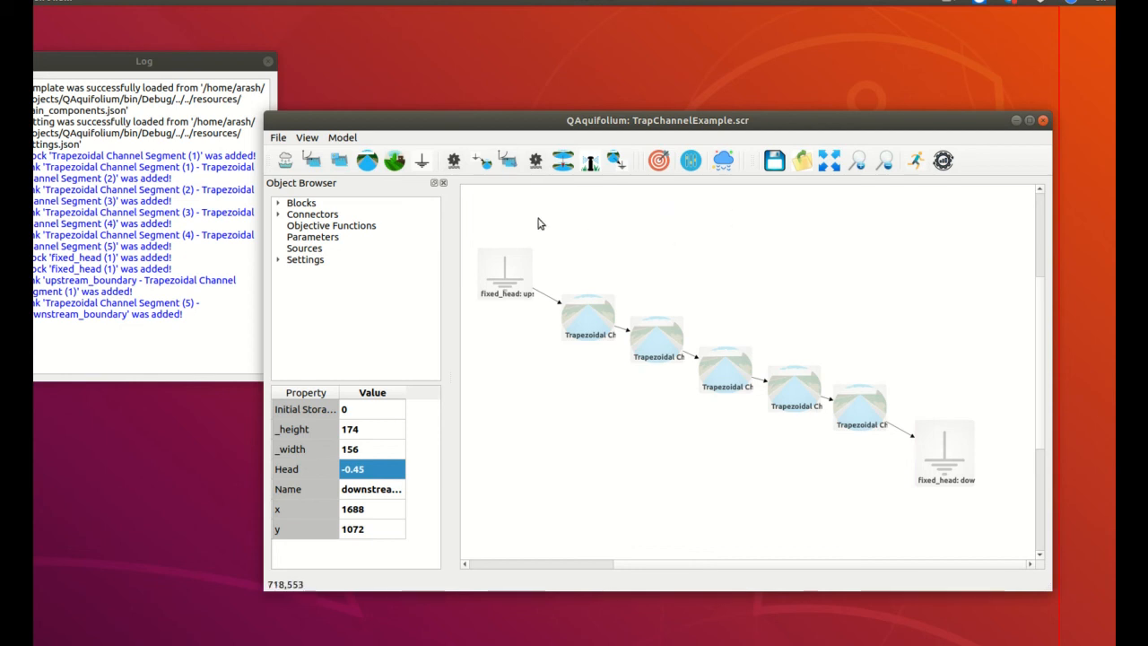
{"action": "left_click", "coordinate": [914, 161]}
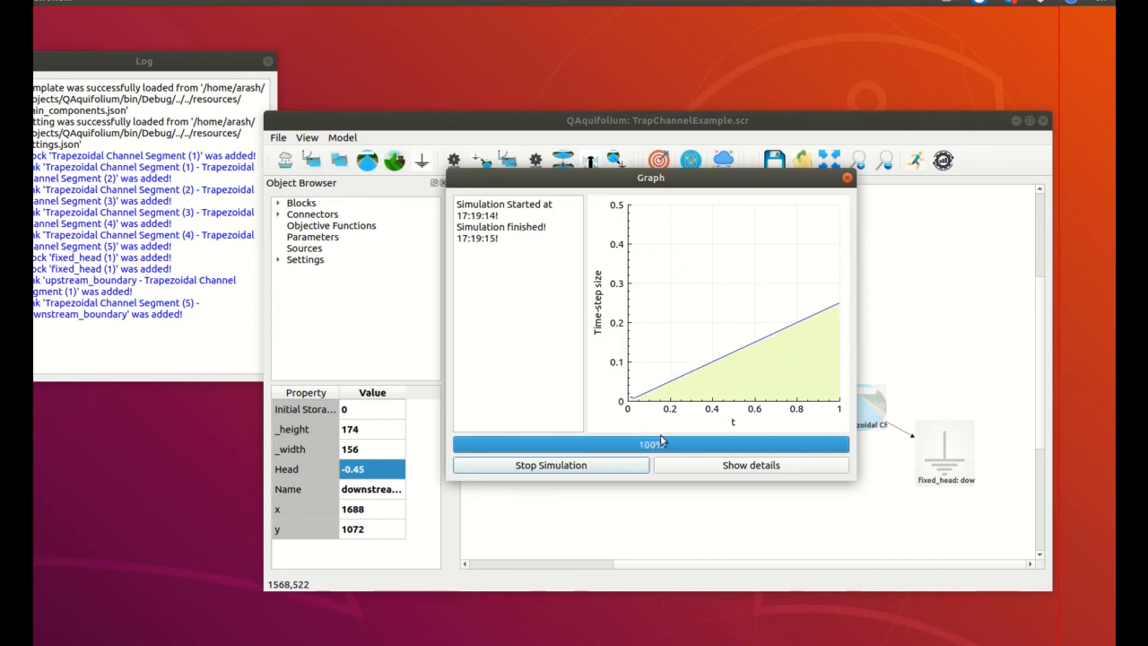
{"action": "left_click", "coordinate": [847, 181]}
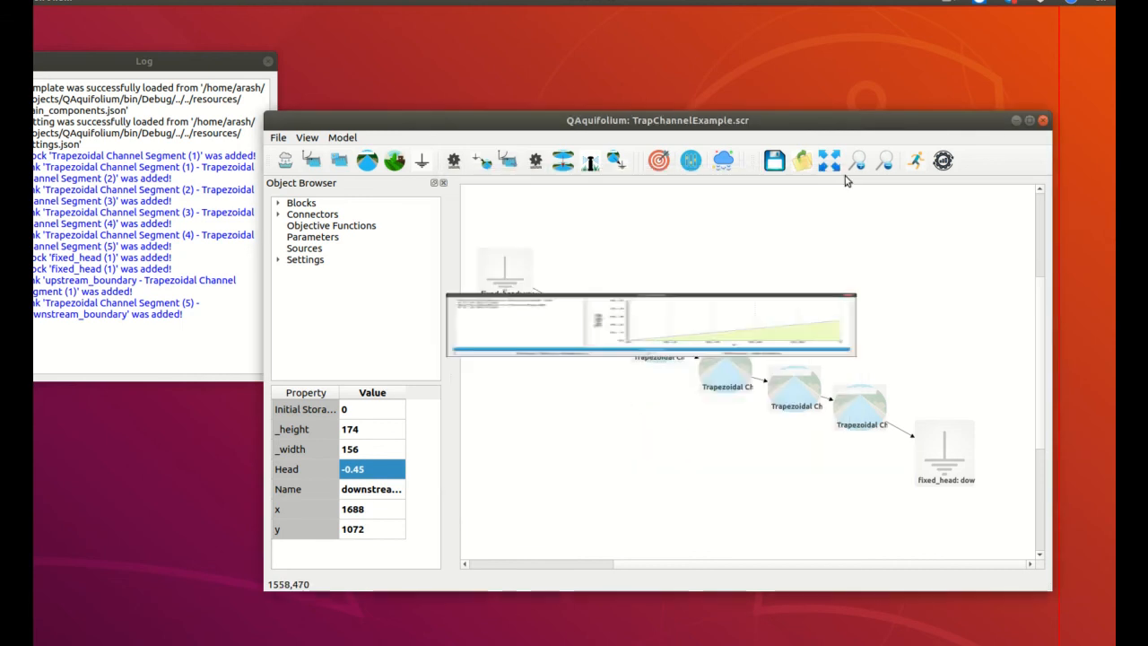
Plot the upstream boundary's storage results, review the curve over time, and close the plot.
{"action": "left_click", "coordinate": [505, 275]}
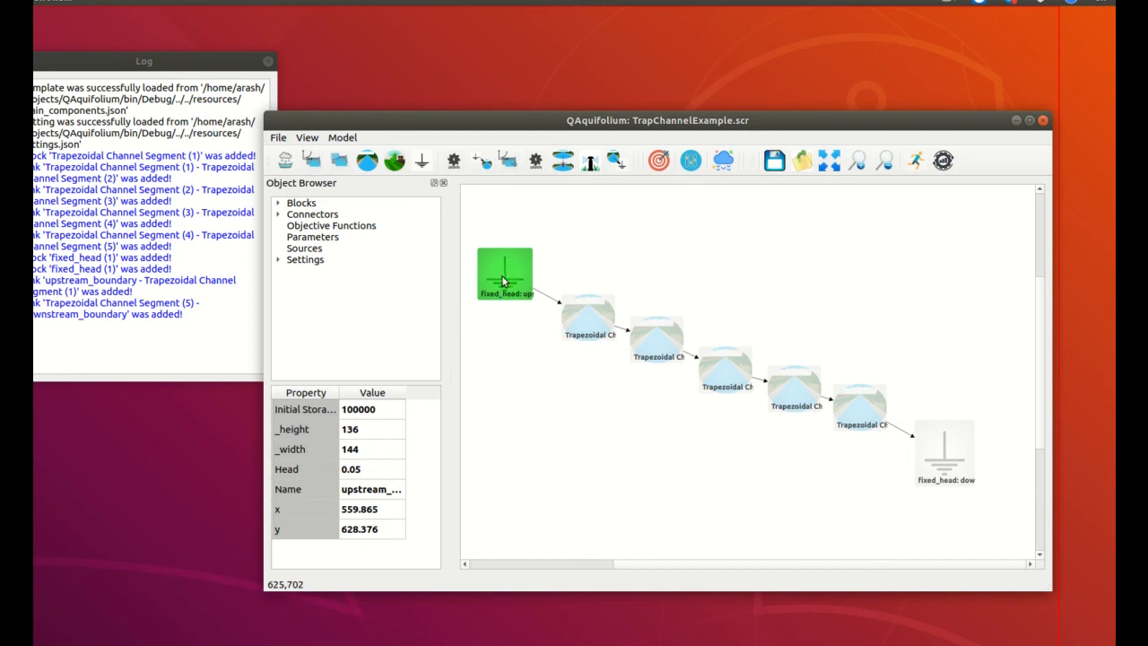
{"action": "right_click", "coordinate": [504, 279]}
{"action": "mouse_move", "coordinate": [541, 338]}
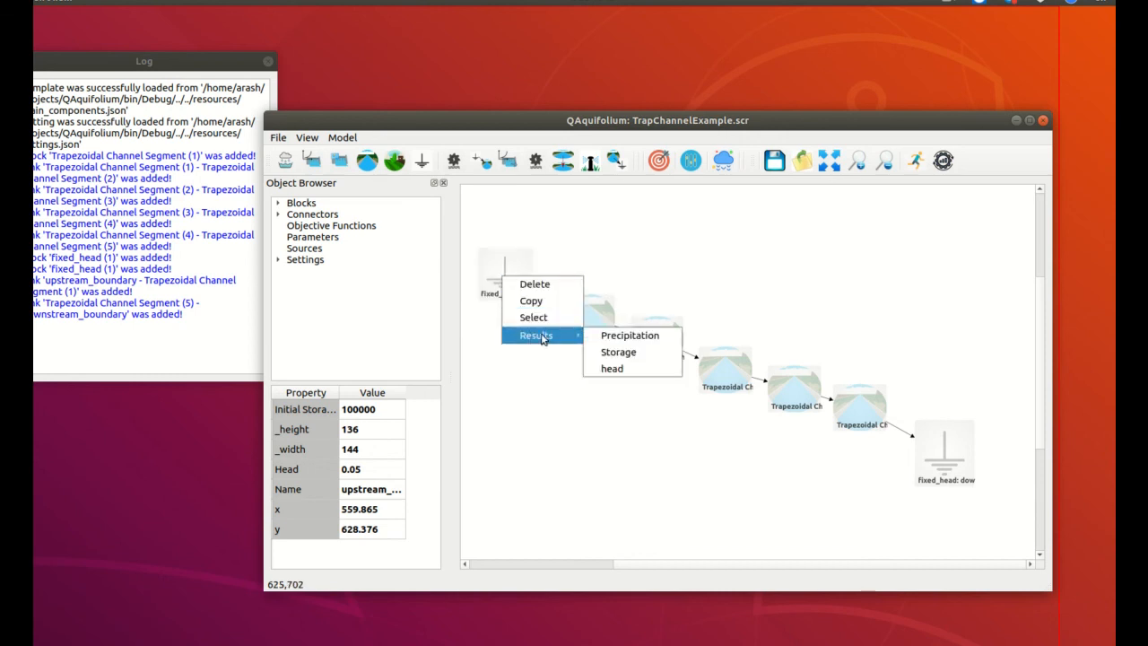
{"action": "left_click", "coordinate": [620, 352]}
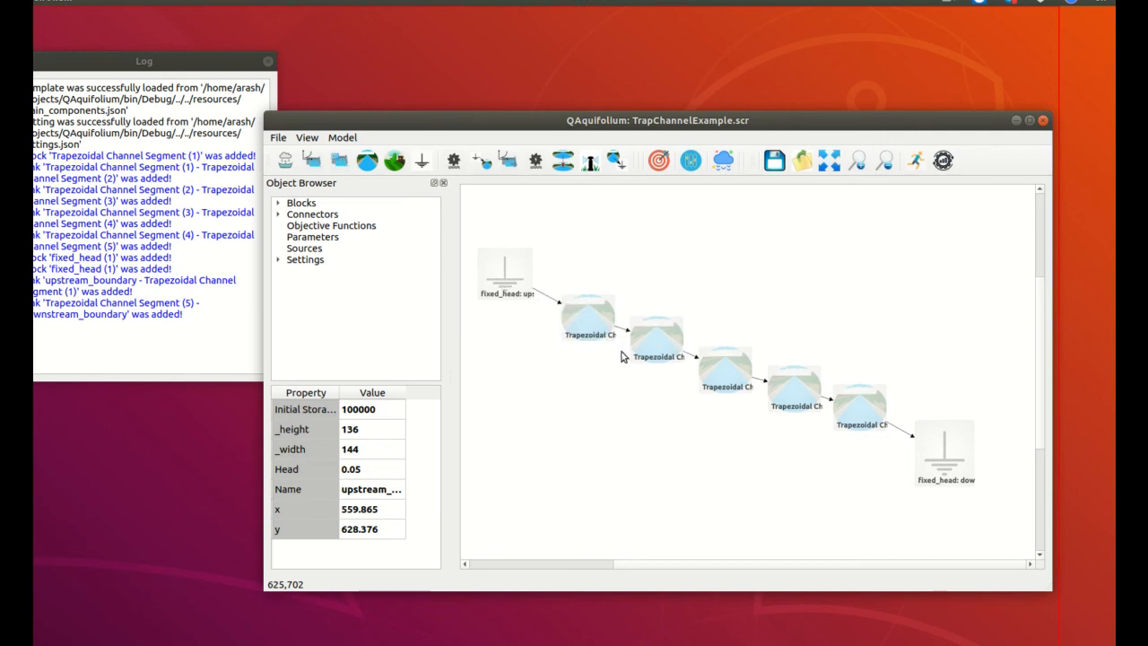
{"action": "left_click_drag", "start_coordinate": [176, 126], "coordinate": [628, 152]}
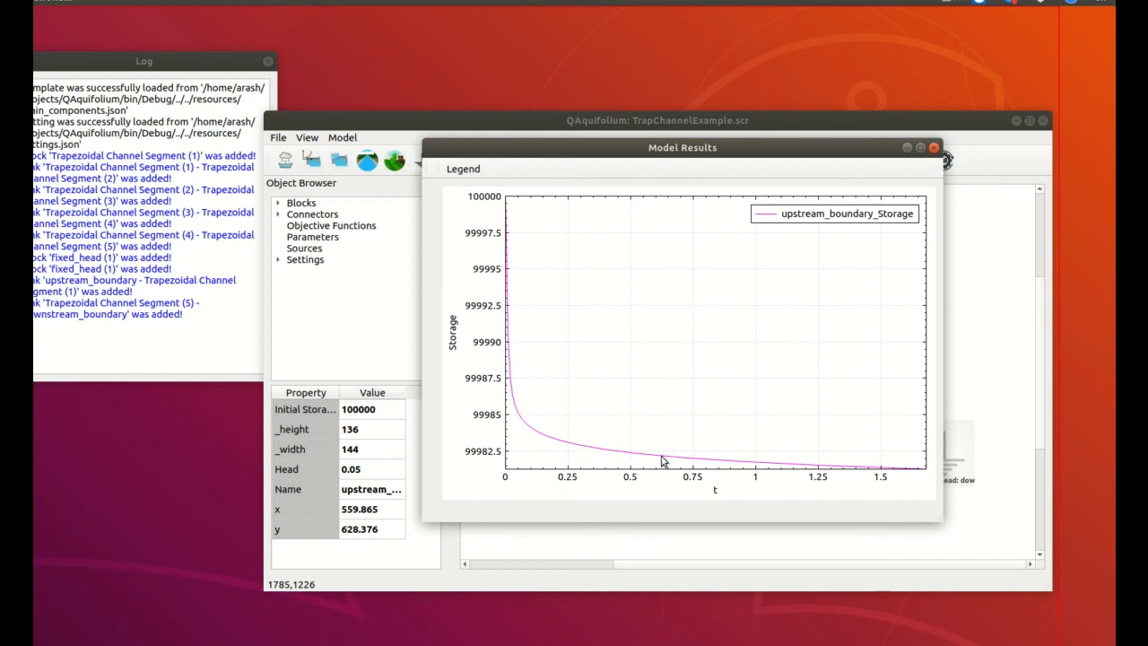
{"action": "left_click", "coordinate": [934, 148]}
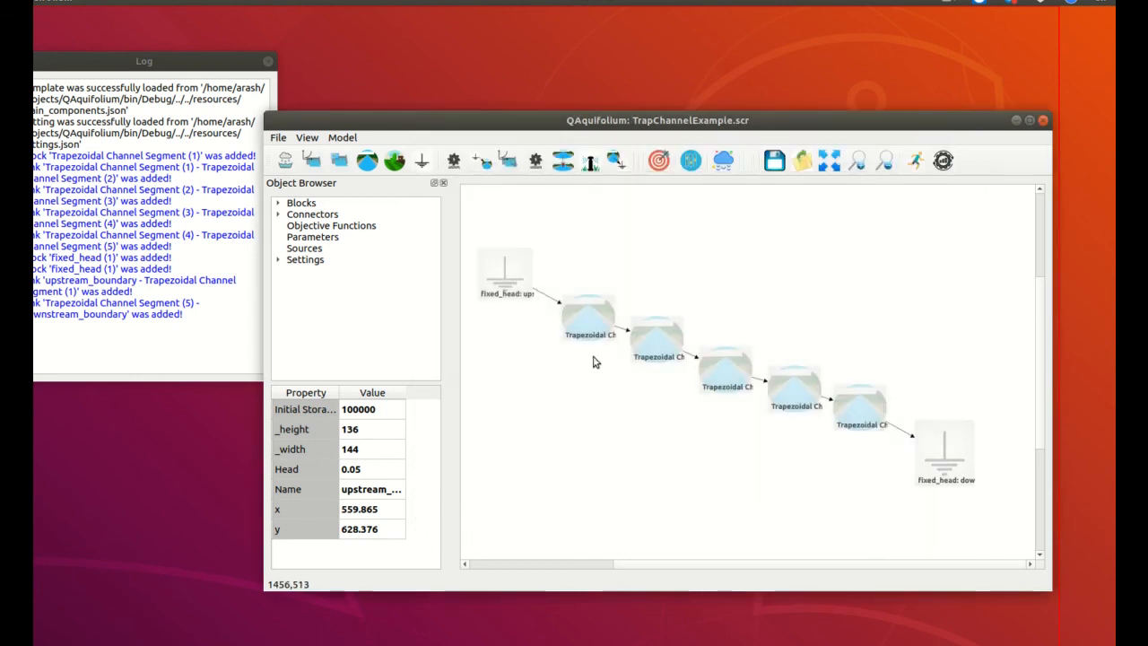
Plot the flow through the link from the upstream boundary to the first channel segment, examine its late-time values closely, and close the plot.
{"action": "left_click", "coordinate": [546, 300]}
{"action": "right_click", "coordinate": [545, 301]}
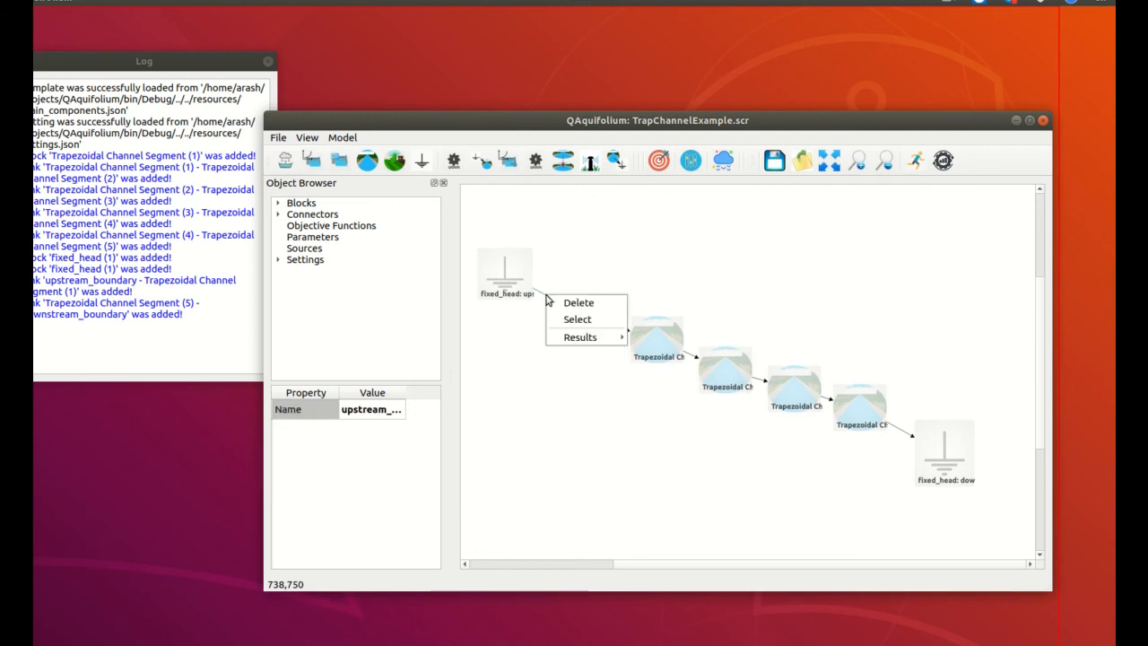
{"action": "mouse_move", "coordinate": [561, 337]}
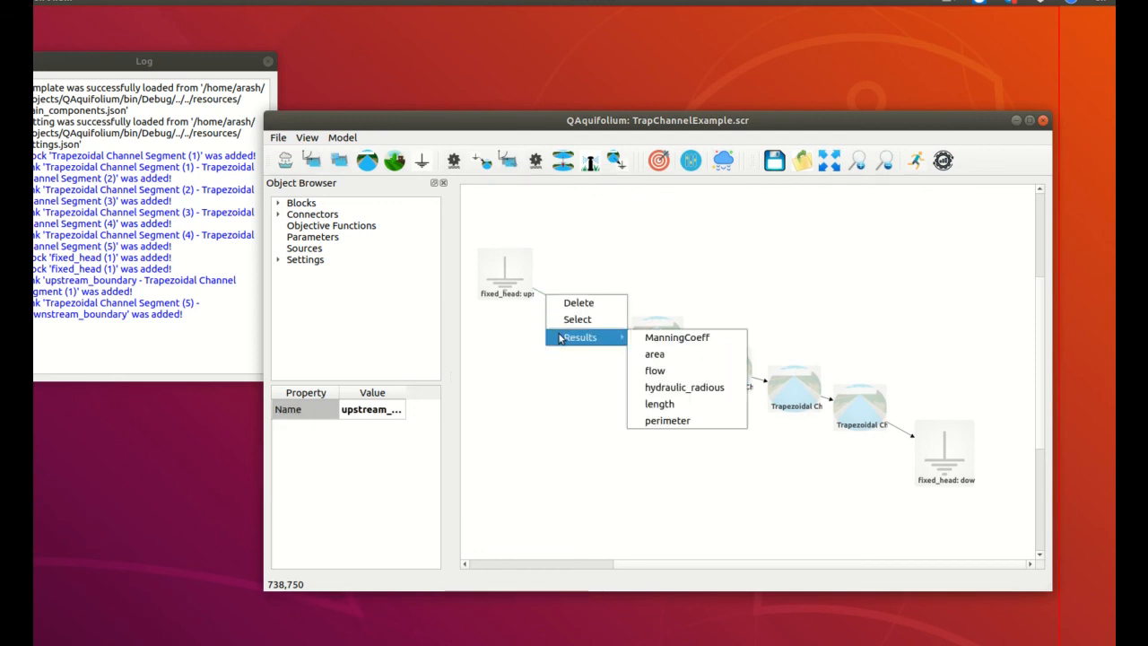
{"action": "left_click", "coordinate": [658, 370]}
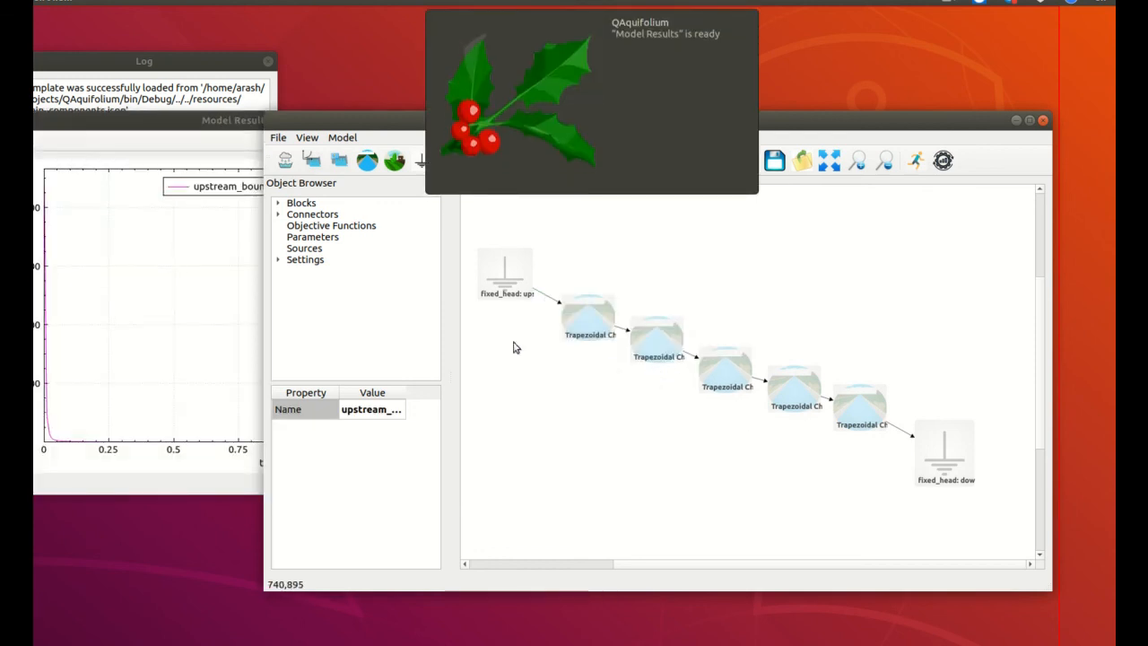
{"action": "left_click_drag", "start_coordinate": [178, 133], "coordinate": [526, 180]}
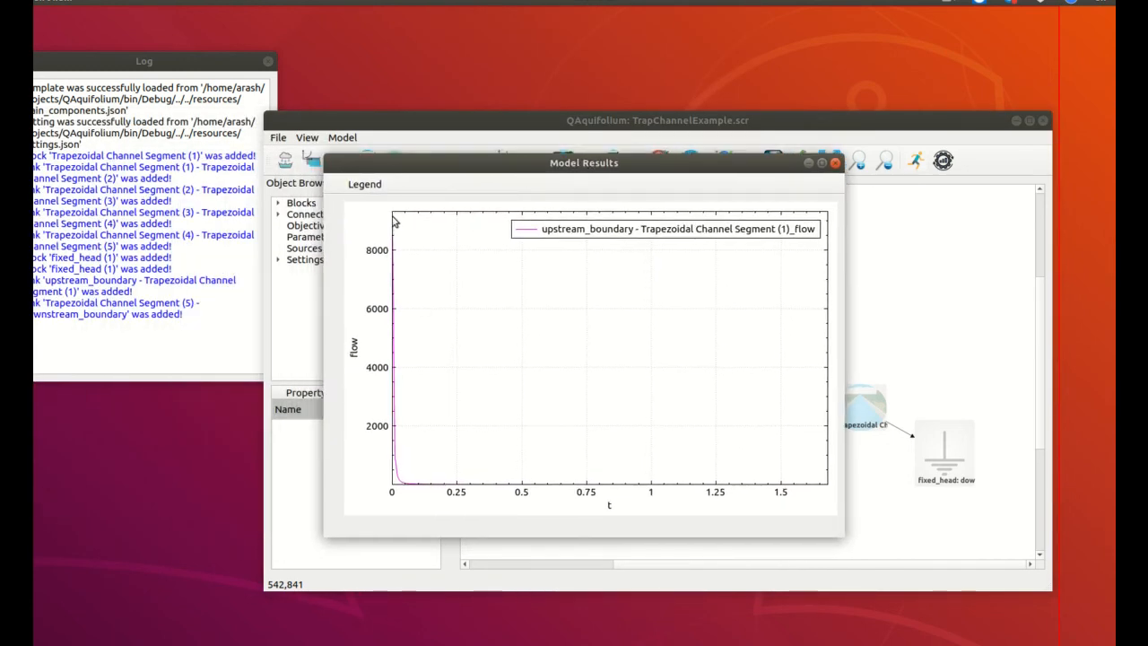
{"action": "left_click_drag", "start_coordinate": [445, 464], "coordinate": [484, 404]}
{"action": "scroll", "coordinate": [489, 413], "scroll_direction": "up", "scroll_amount": 5}
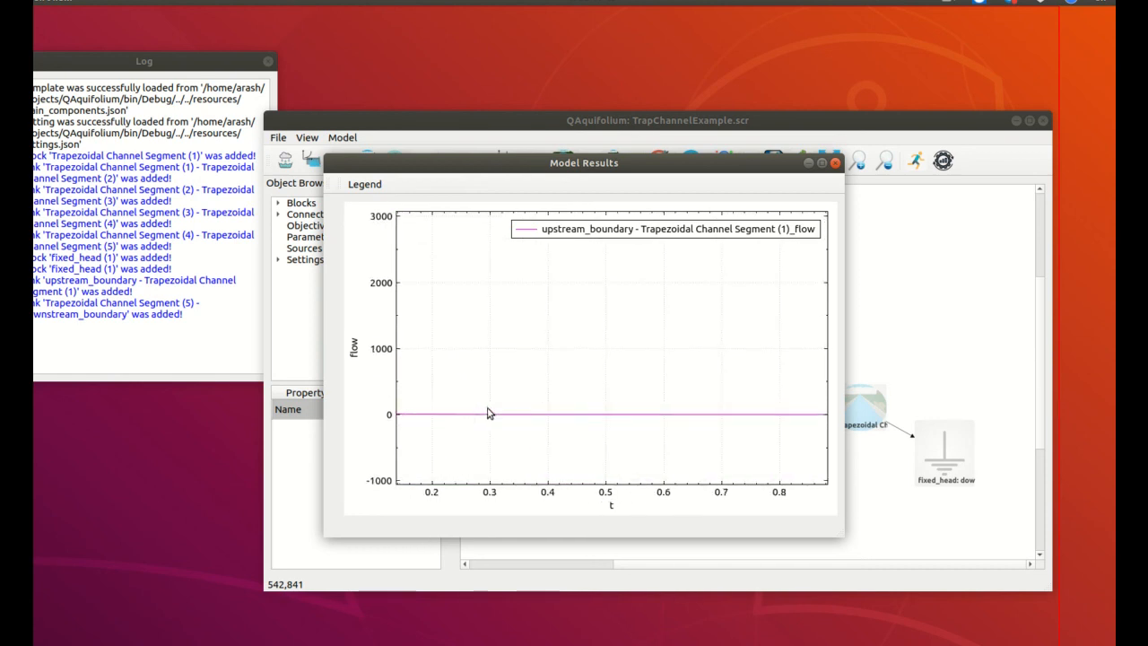
{"action": "scroll", "coordinate": [520, 367], "scroll_direction": "up", "scroll_amount": 8}
{"action": "left_click_drag", "start_coordinate": [518, 363], "coordinate": [467, 361]}
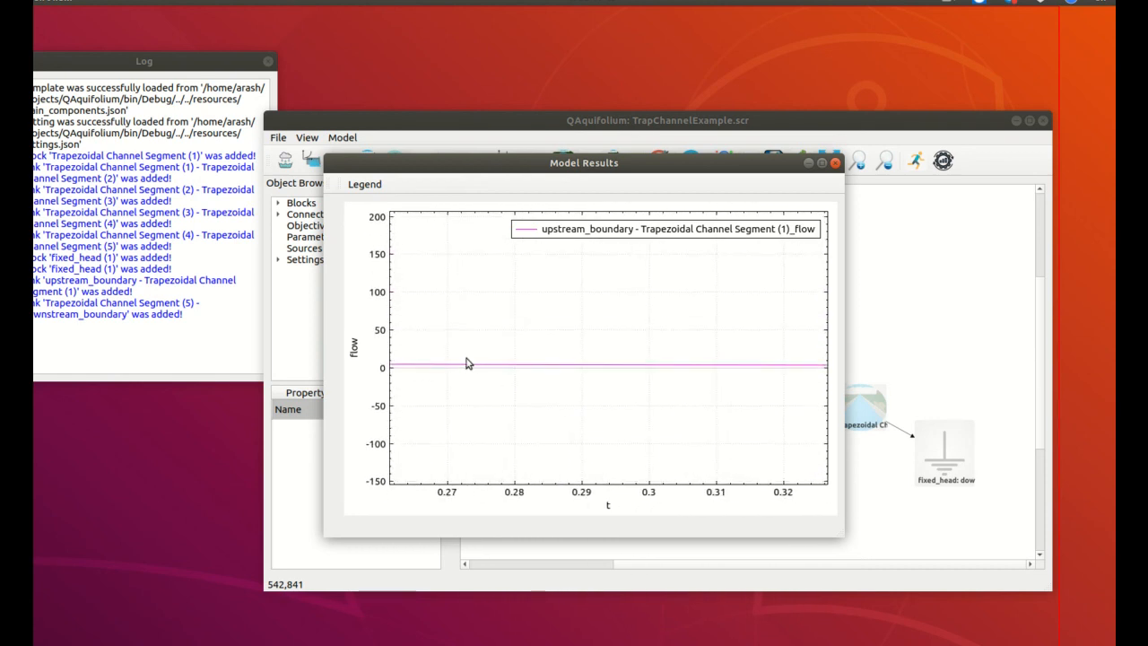
{"action": "left_click", "coordinate": [835, 164]}
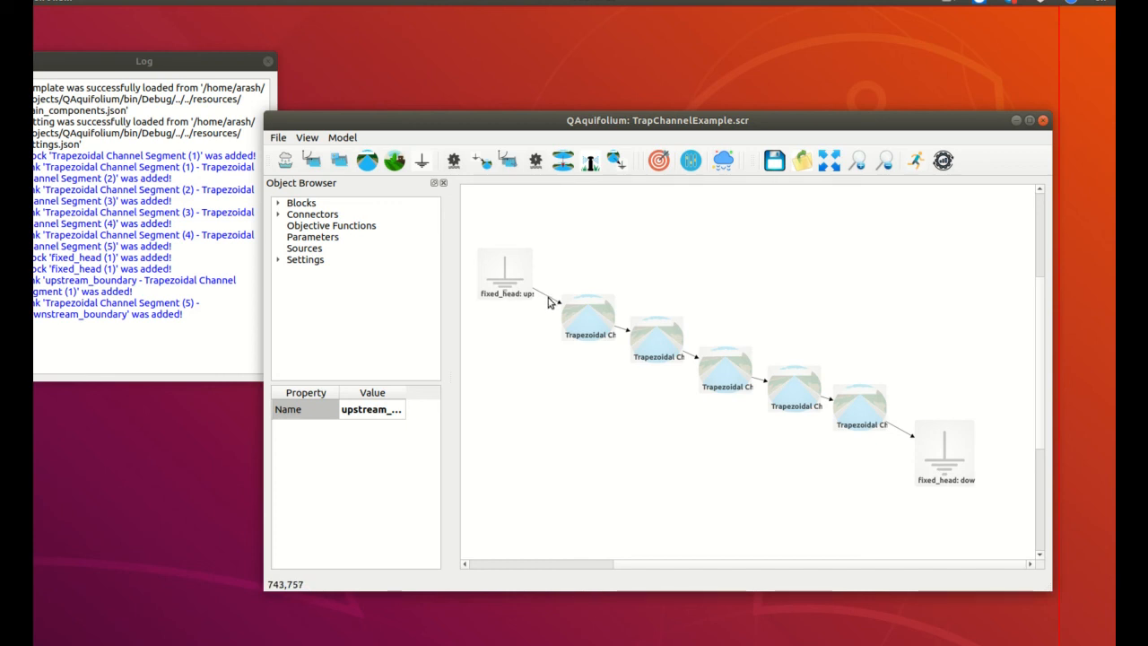
Plot the depth results of the first channel segment and bring the plot into full view.
{"action": "left_click", "coordinate": [590, 320]}
{"action": "right_click", "coordinate": [590, 322]}
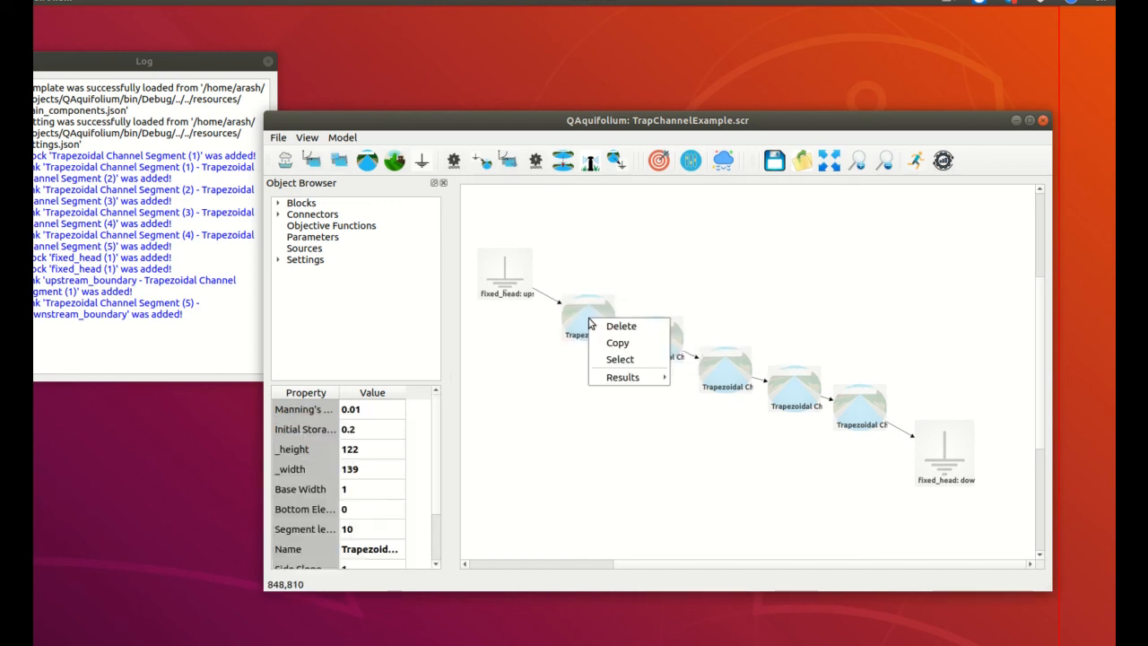
{"action": "mouse_move", "coordinate": [628, 377]}
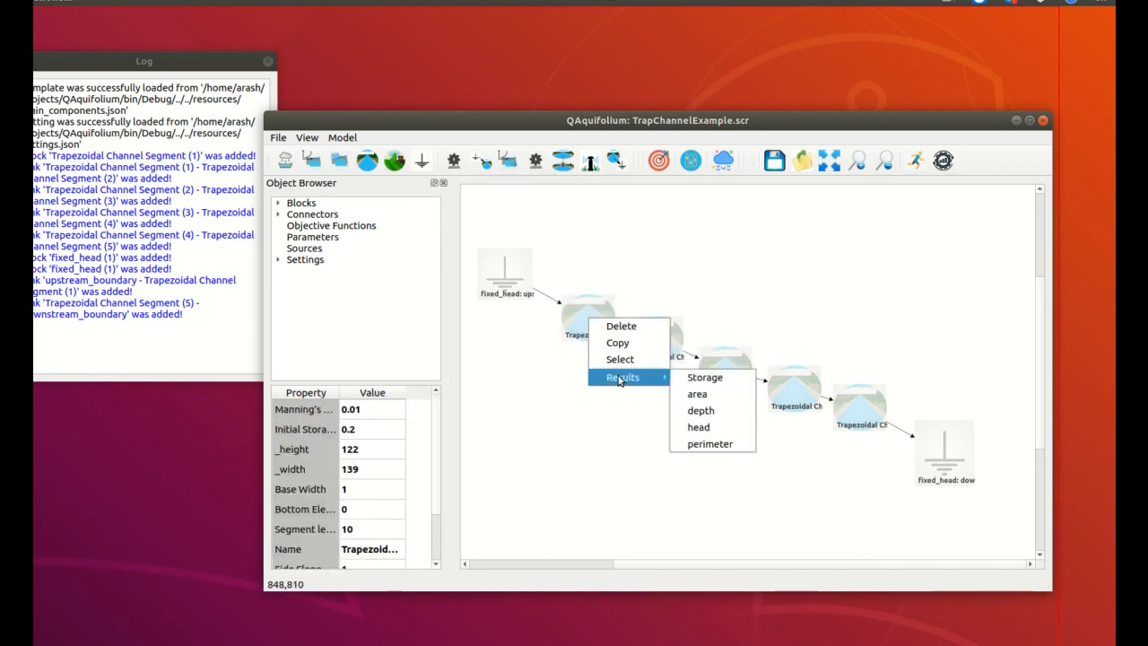
{"action": "left_click", "coordinate": [717, 410]}
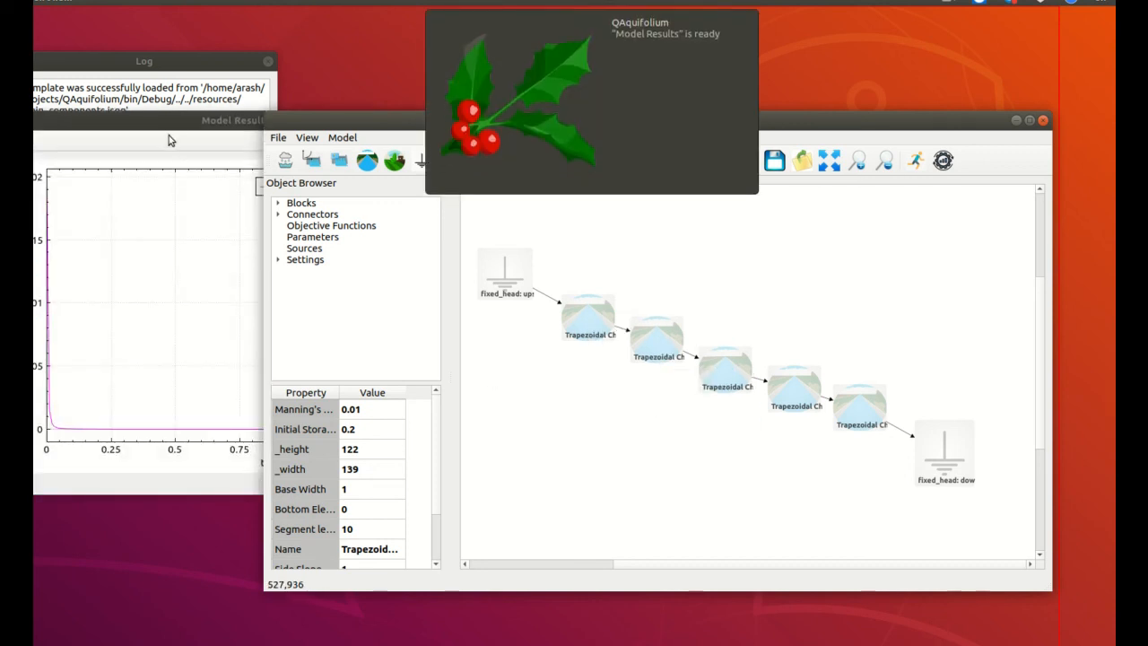
{"action": "left_click_drag", "start_coordinate": [169, 140], "coordinate": [579, 166]}
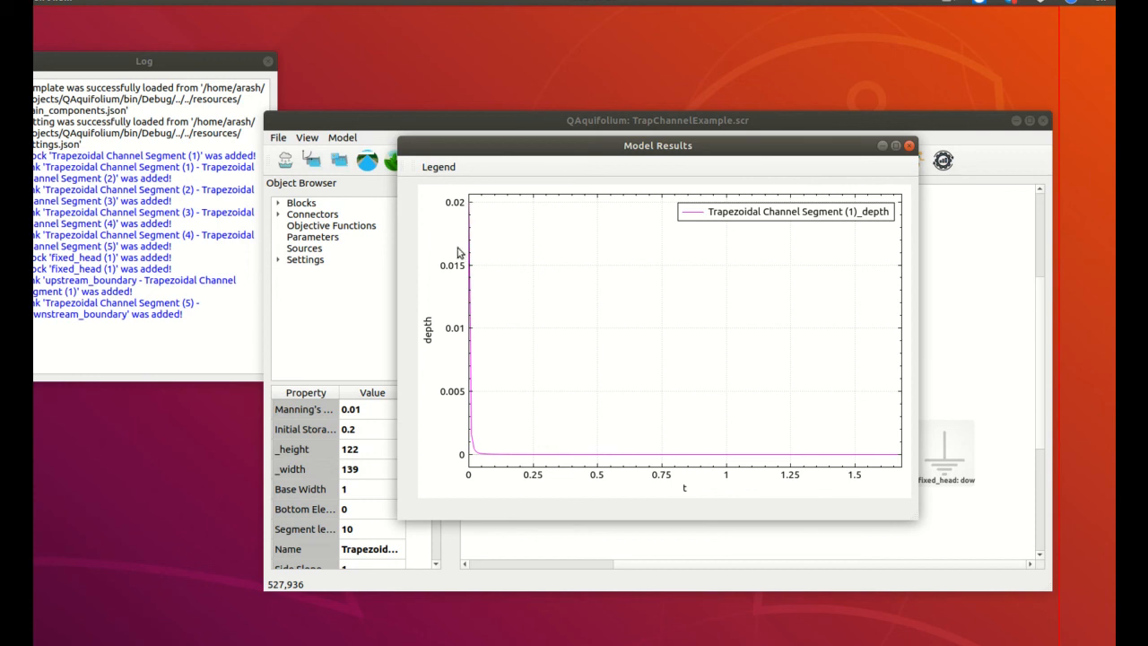
Examine the near-zero part of the first segment's depth curve closely, including its early decline, and close the plot.
{"action": "left_click_drag", "start_coordinate": [481, 410], "coordinate": [606, 349]}
{"action": "scroll", "coordinate": [574, 334], "scroll_direction": "up", "scroll_amount": 6}
{"action": "scroll", "coordinate": [607, 349], "scroll_direction": "up", "scroll_amount": 4}
{"action": "left_click_drag", "start_coordinate": [530, 321], "coordinate": [647, 336]}
{"action": "scroll", "coordinate": [646, 335], "scroll_direction": "up", "scroll_amount": 4}
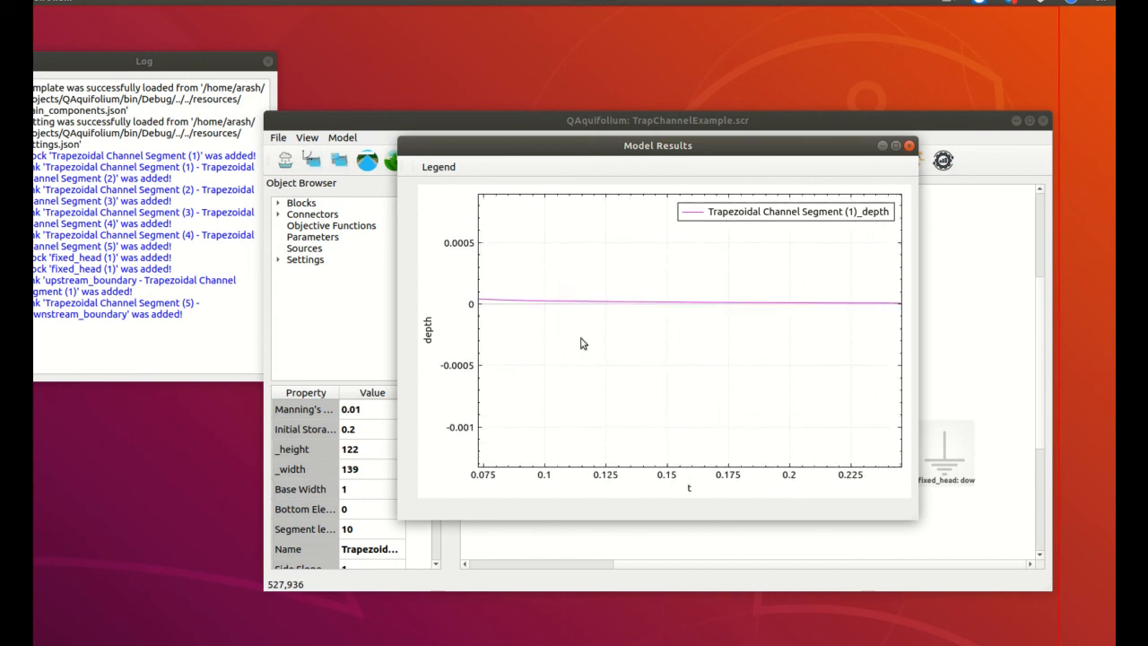
{"action": "left_click_drag", "start_coordinate": [545, 319], "coordinate": [696, 339]}
{"action": "scroll", "coordinate": [697, 339], "scroll_direction": "up", "scroll_amount": 4}
{"action": "scroll", "coordinate": [647, 340], "scroll_direction": "down", "scroll_amount": 3}
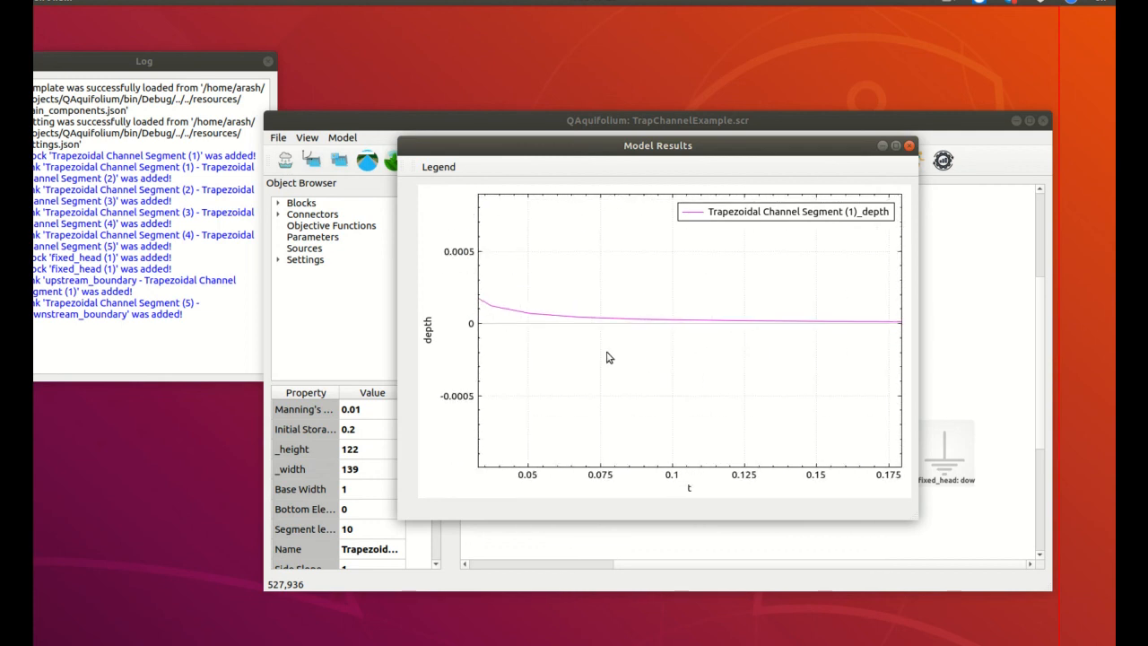
{"action": "scroll", "coordinate": [640, 351], "scroll_direction": "down", "scroll_amount": 2}
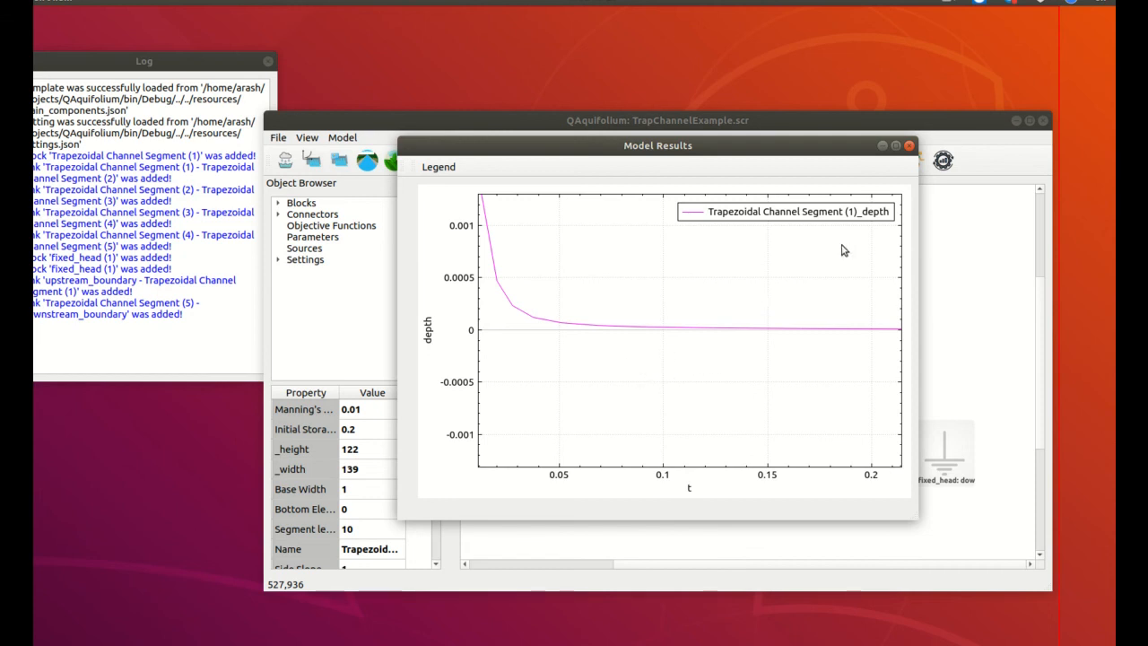
{"action": "scroll", "coordinate": [724, 345], "scroll_direction": "up", "scroll_amount": 1}
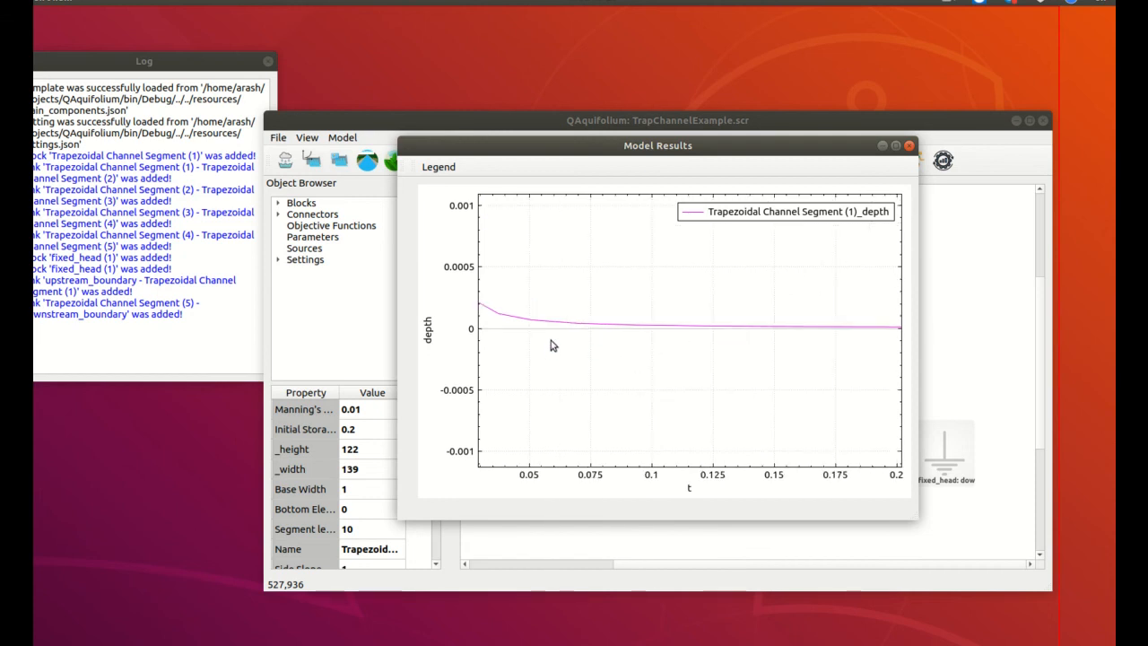
{"action": "left_click", "coordinate": [910, 145]}
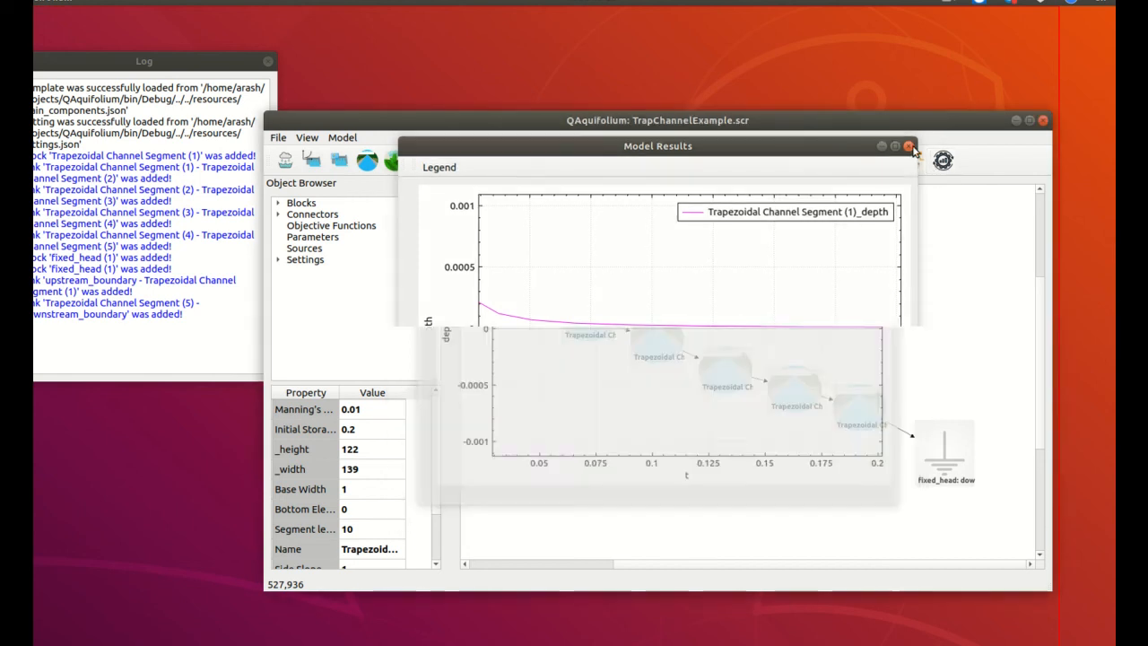
Plot the flow through the link between the first and second channel segments, examine the curve's flat part, and close the plot.
{"action": "left_click", "coordinate": [626, 334]}
{"action": "right_click", "coordinate": [622, 329]}
{"action": "mouse_move", "coordinate": [656, 372]}
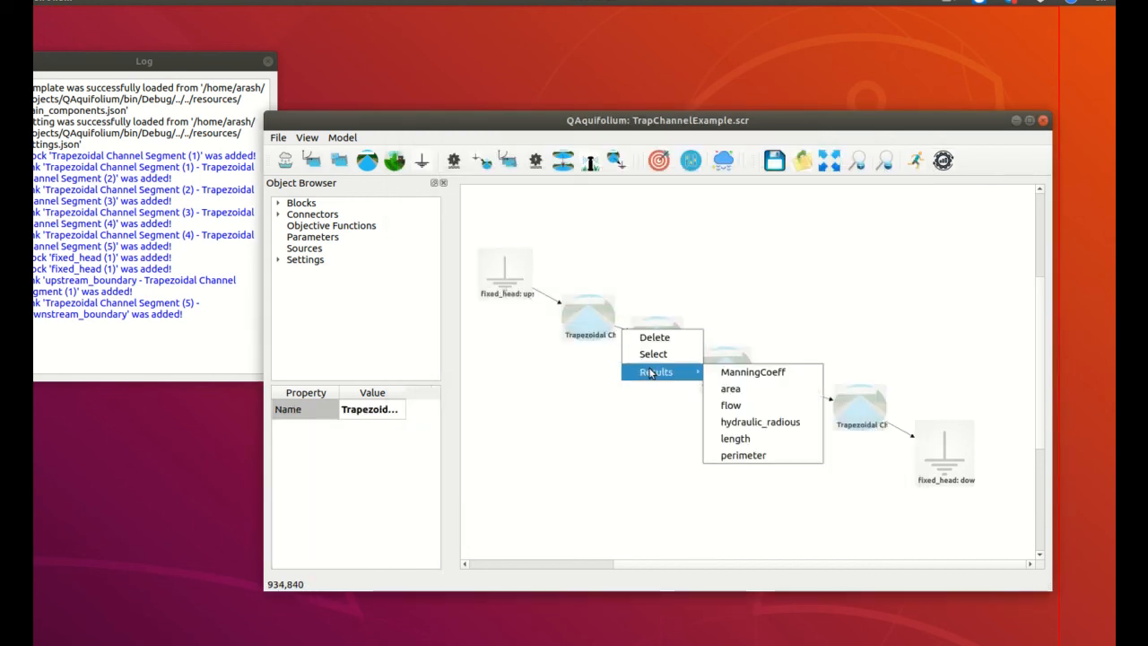
{"action": "left_click", "coordinate": [732, 405]}
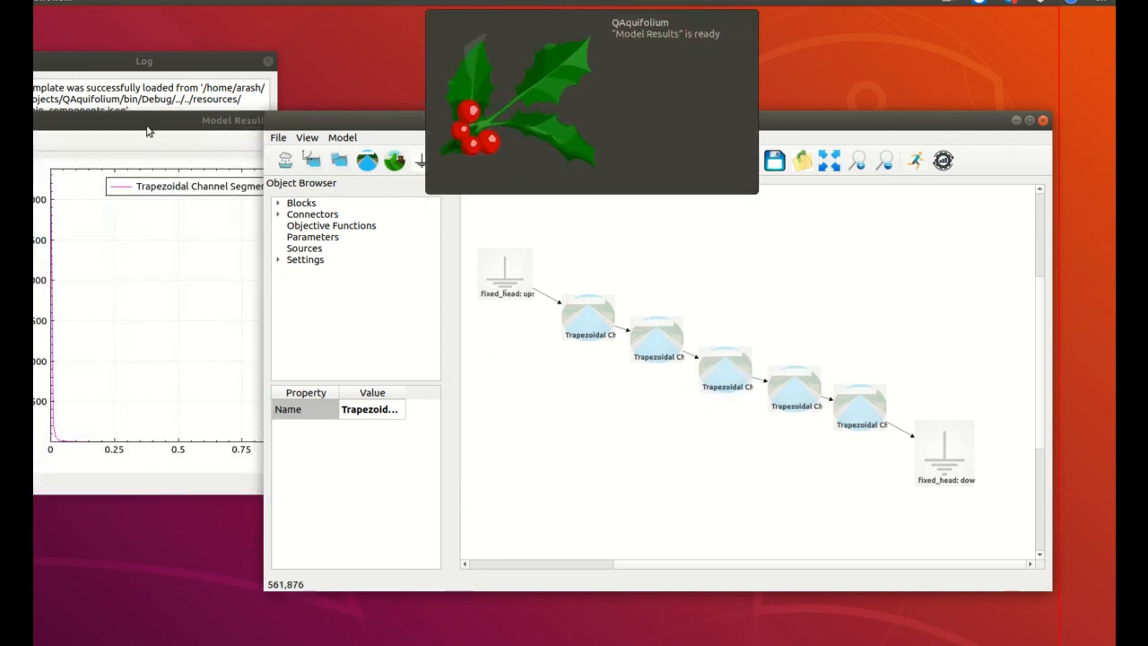
{"action": "left_click_drag", "start_coordinate": [147, 127], "coordinate": [513, 134]}
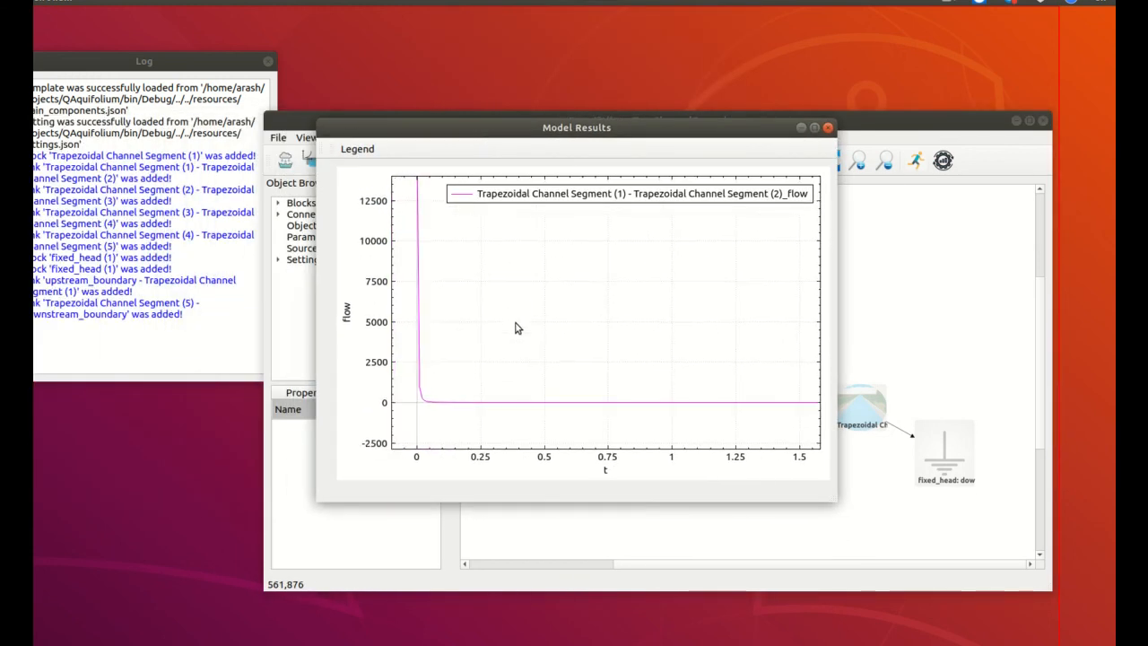
{"action": "scroll", "coordinate": [516, 324], "scroll_direction": "up", "scroll_amount": 2}
{"action": "left_click_drag", "start_coordinate": [504, 353], "coordinate": [677, 252]}
{"action": "scroll", "coordinate": [628, 297], "scroll_direction": "up", "scroll_amount": 6}
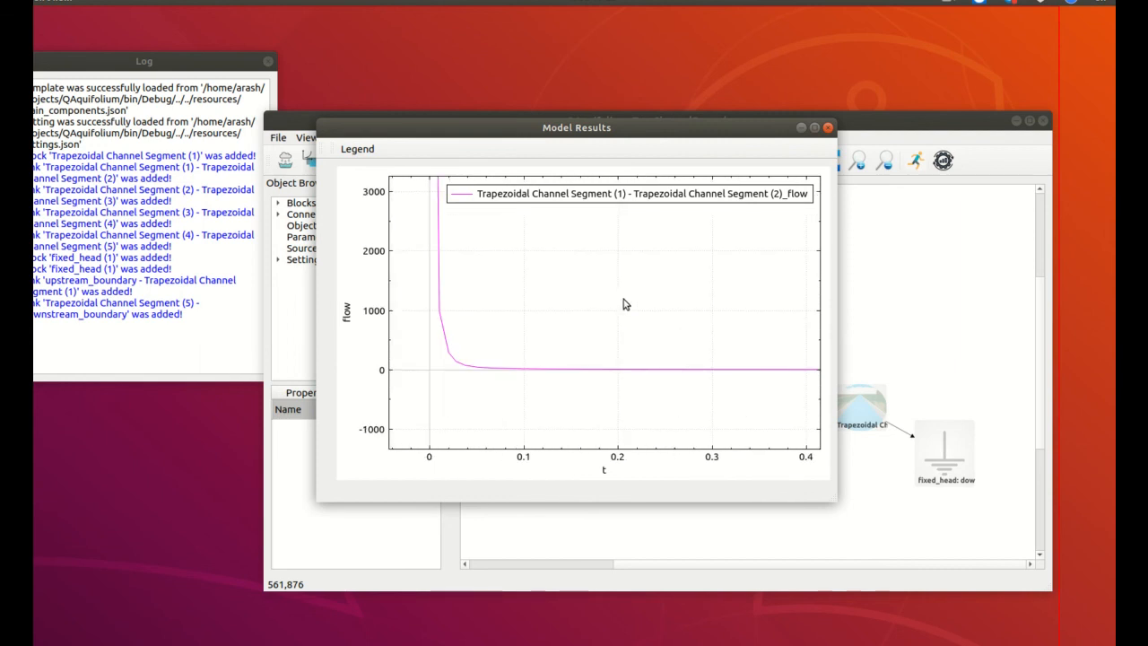
{"action": "scroll", "coordinate": [559, 297], "scroll_direction": "up", "scroll_amount": 6}
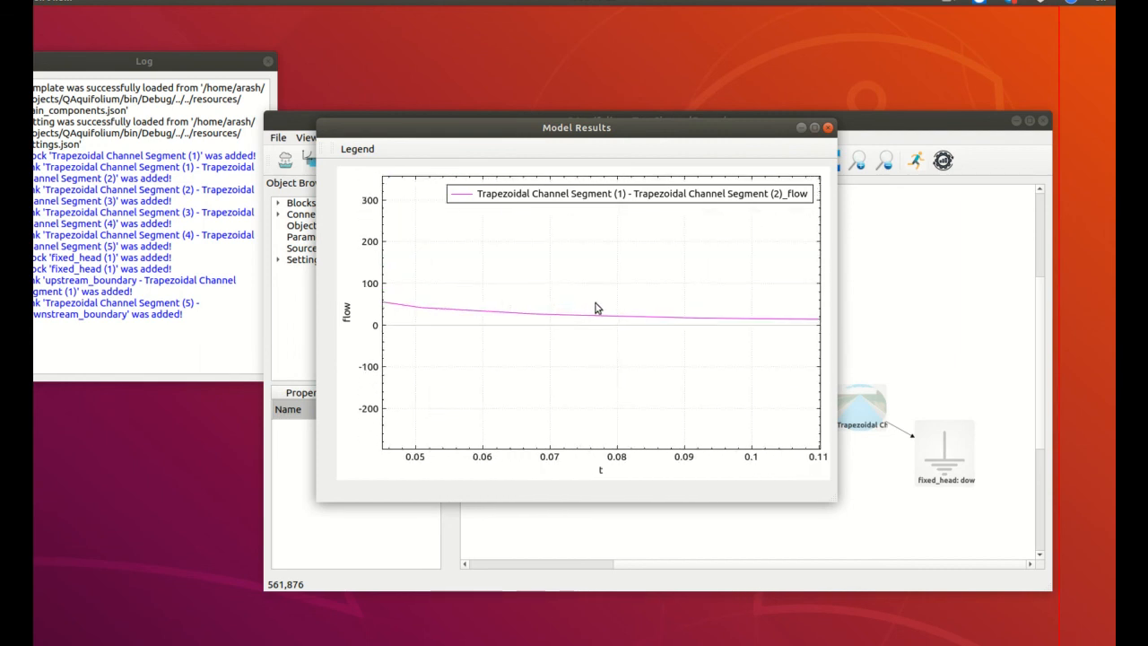
{"action": "left_click_drag", "start_coordinate": [653, 293], "coordinate": [566, 279]}
{"action": "scroll", "coordinate": [646, 307], "scroll_direction": "up", "scroll_amount": 1}
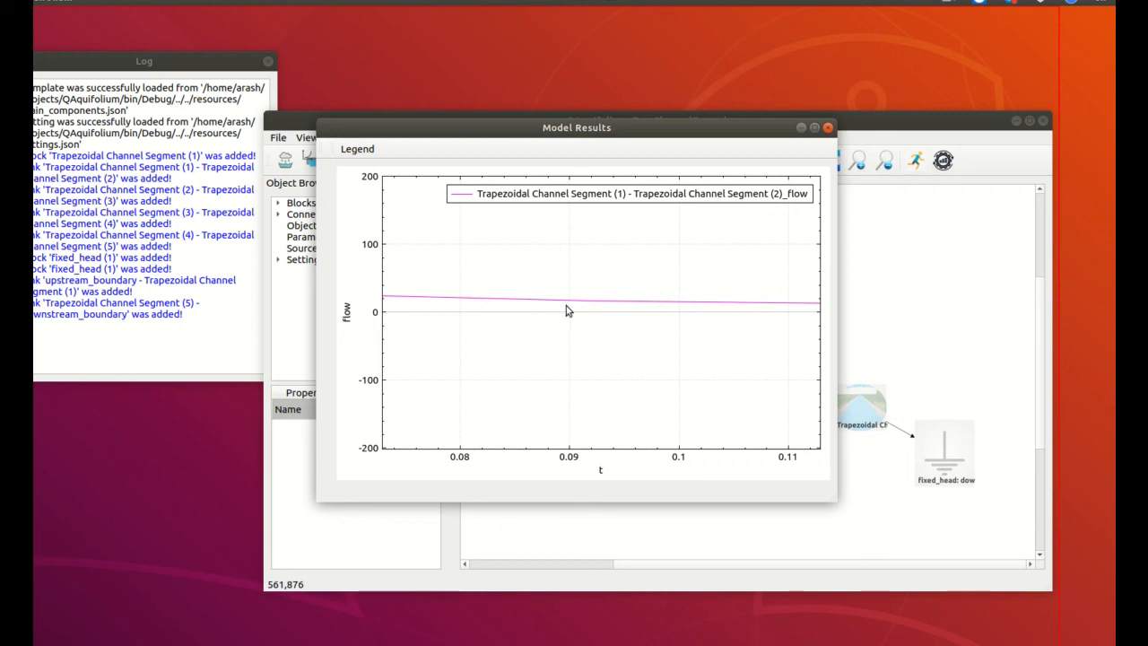
{"action": "left_click", "coordinate": [828, 127]}
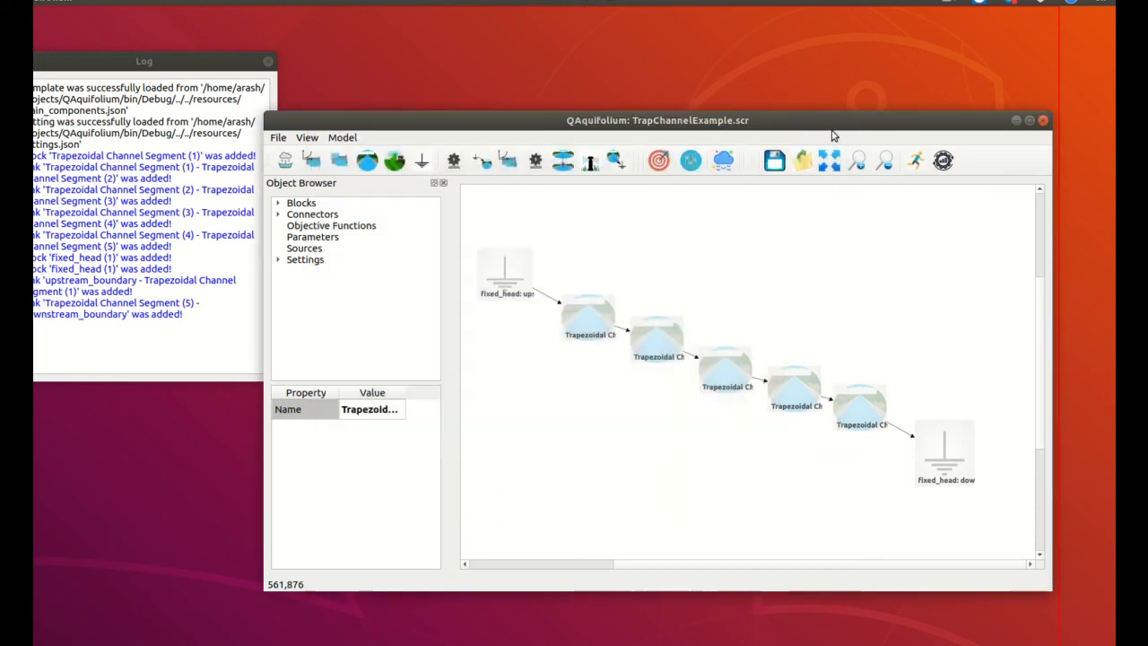
Plot the downstream boundary's storage results, review the curve over time, and close the plot.
{"action": "left_click", "coordinate": [933, 457]}
{"action": "right_click", "coordinate": [933, 457]}
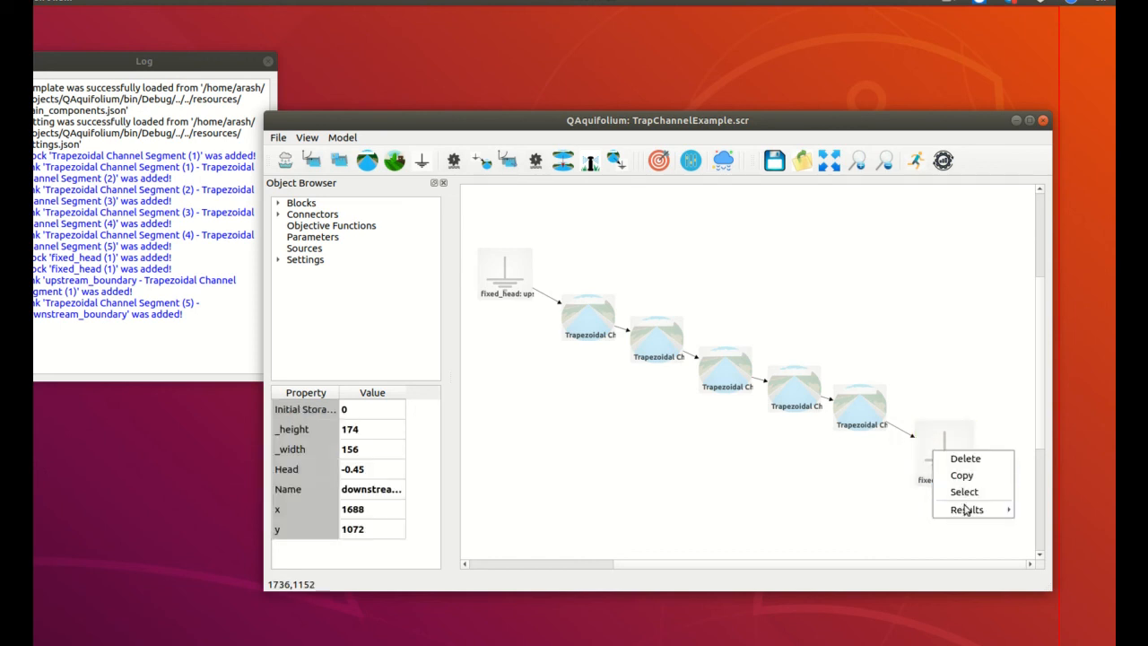
{"action": "mouse_move", "coordinate": [967, 509]}
{"action": "left_click", "coordinate": [1060, 527]}
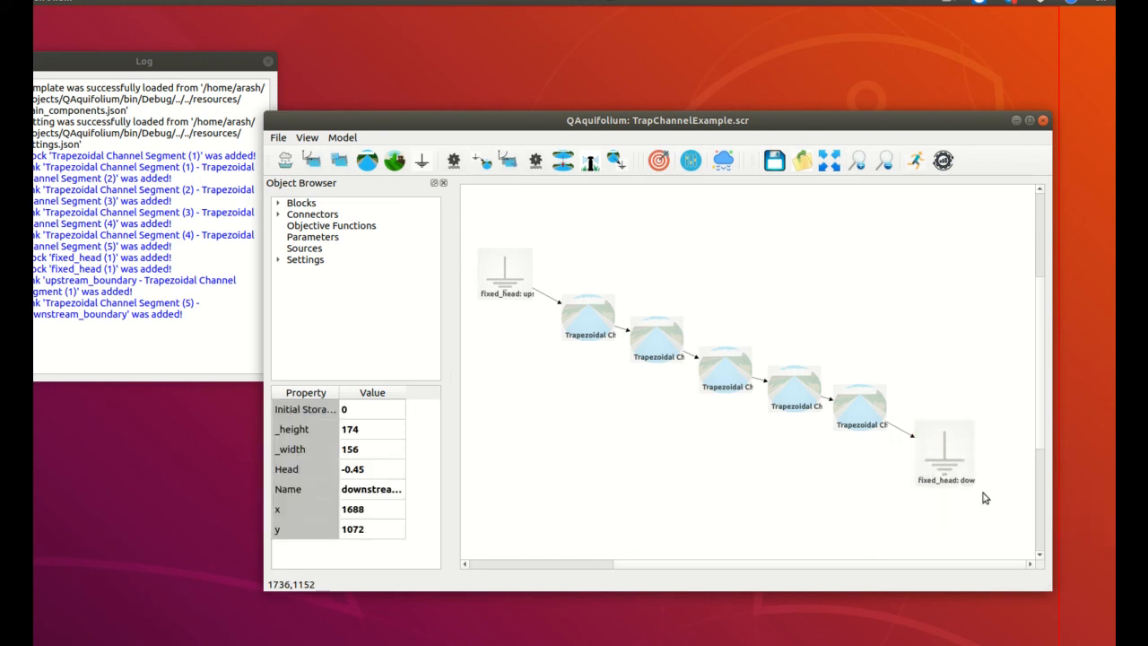
{"action": "left_click_drag", "start_coordinate": [157, 120], "coordinate": [541, 147]}
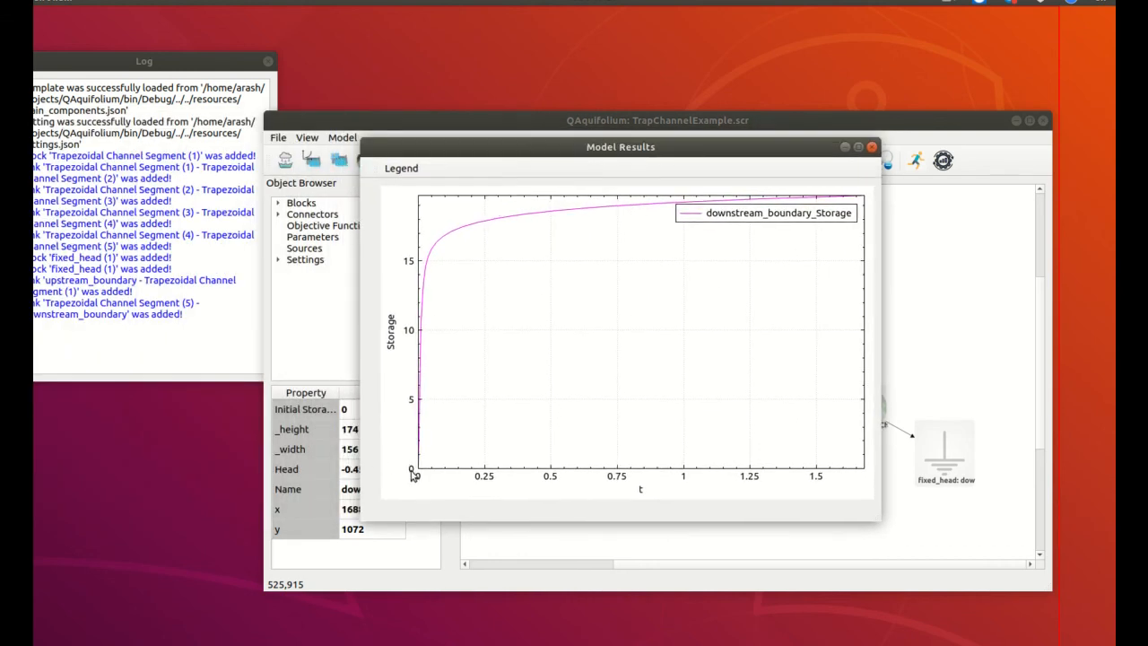
{"action": "left_click", "coordinate": [871, 148]}
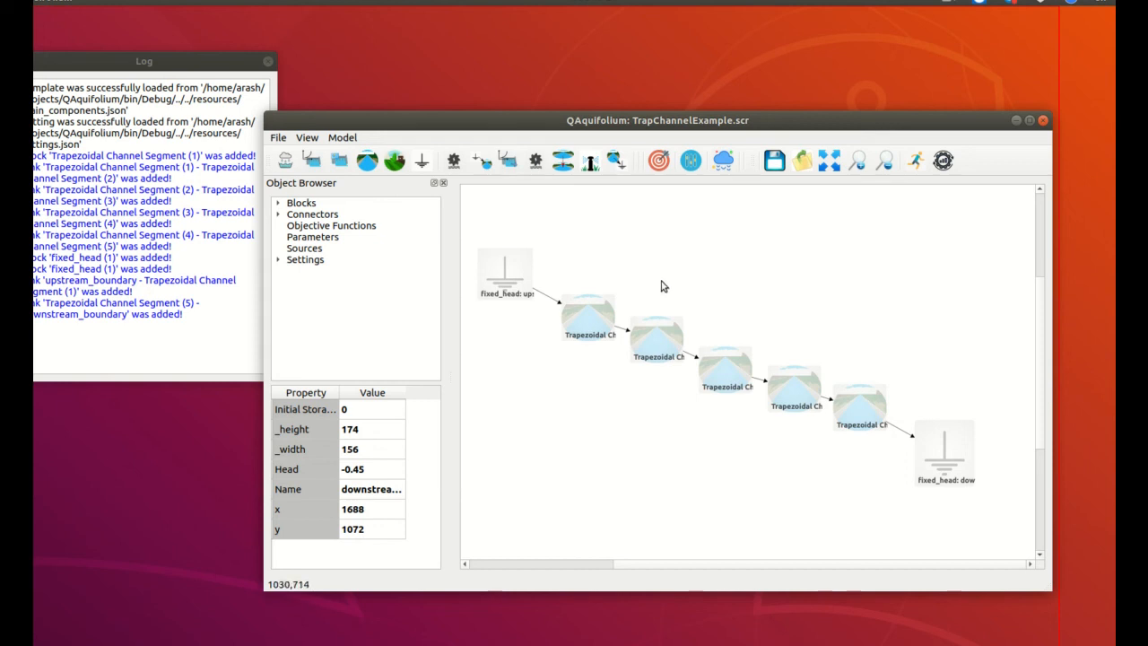
Run the channel flow simulation again.
{"action": "left_click", "coordinate": [917, 162]}
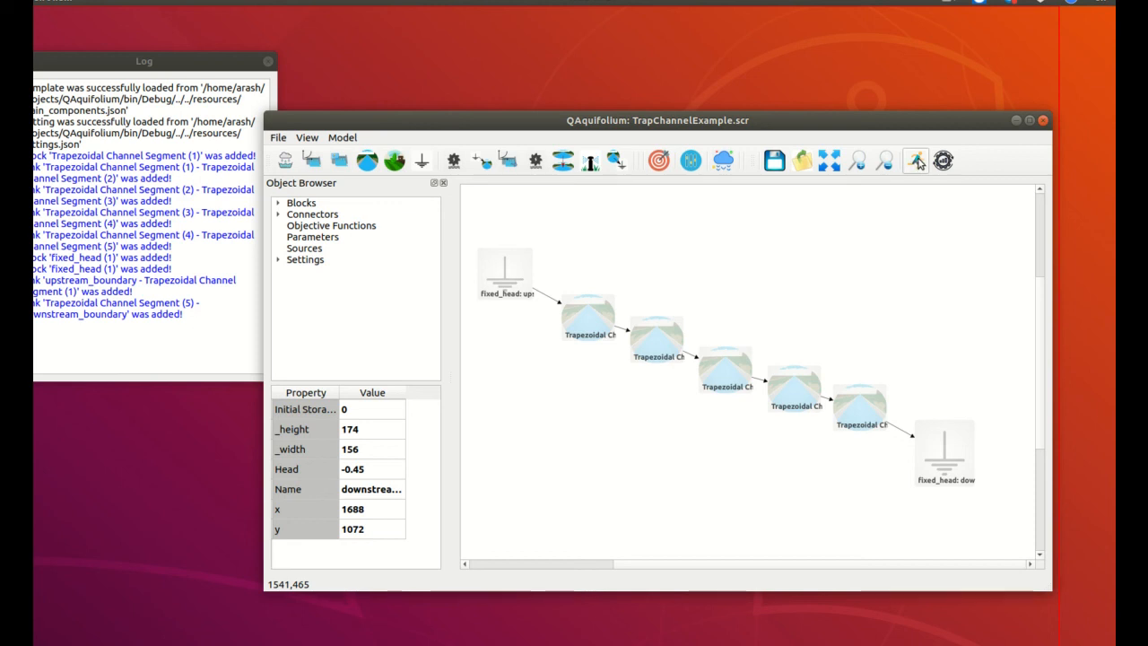